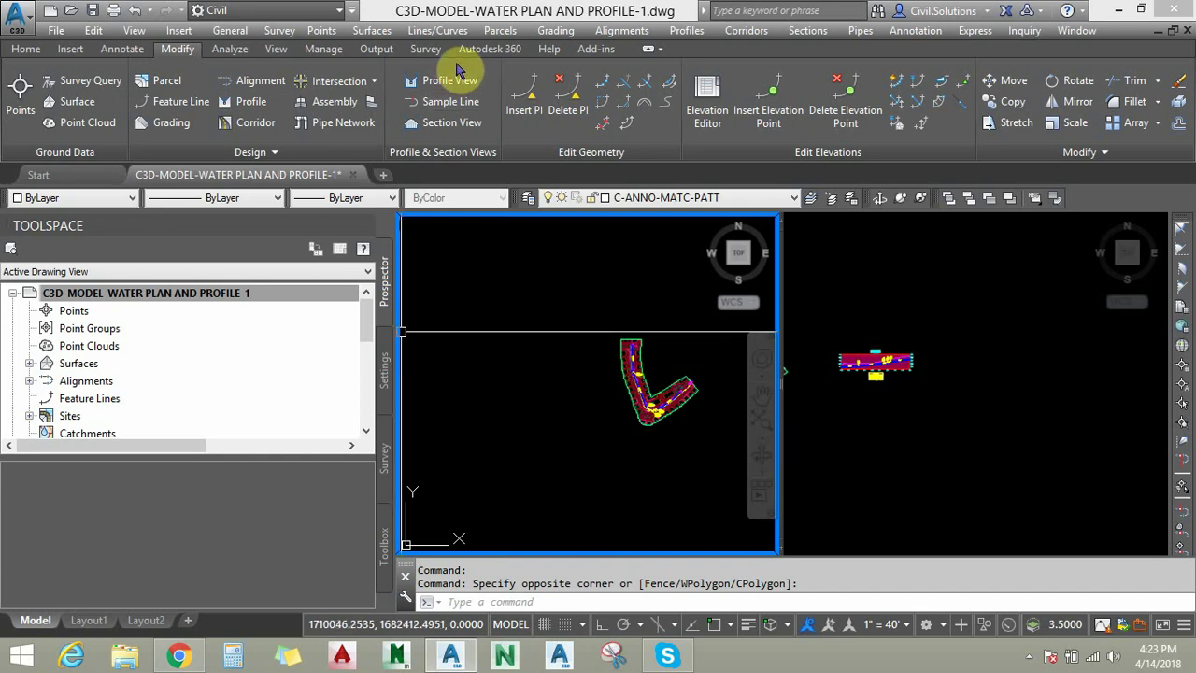
On the Home tab, show the Pipe Network dropdown's pipe and pressure network creation options.
{"action": "left_click", "coordinate": [25, 51]}
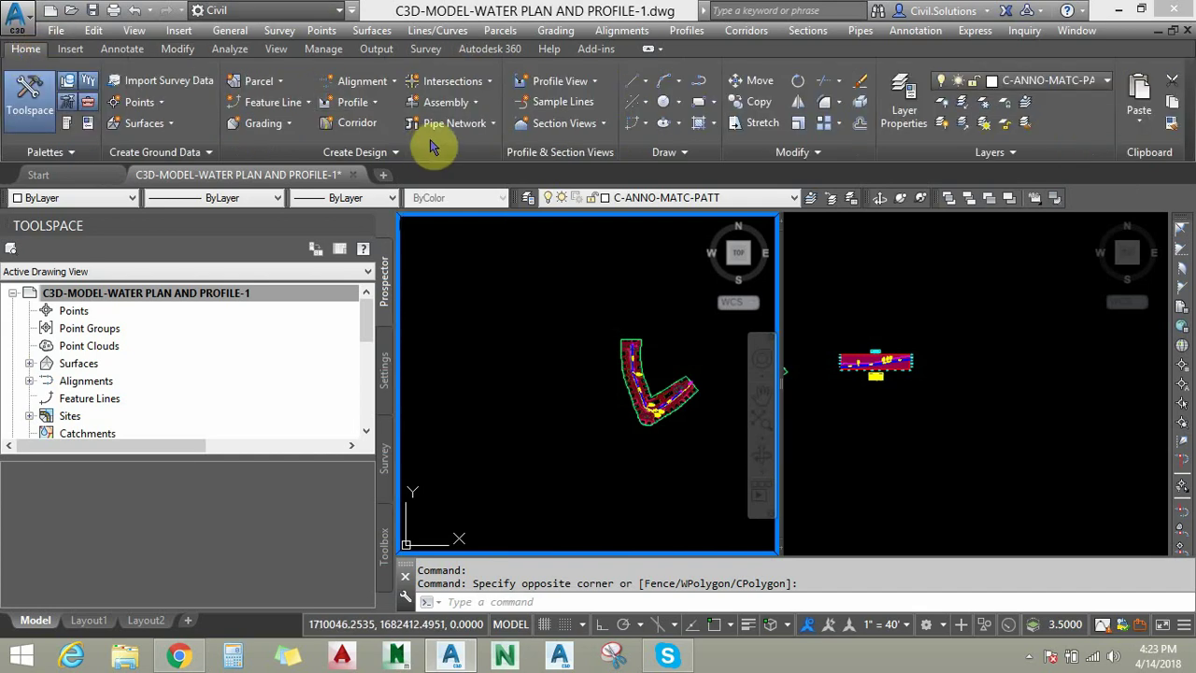
{"action": "left_click", "coordinate": [479, 129]}
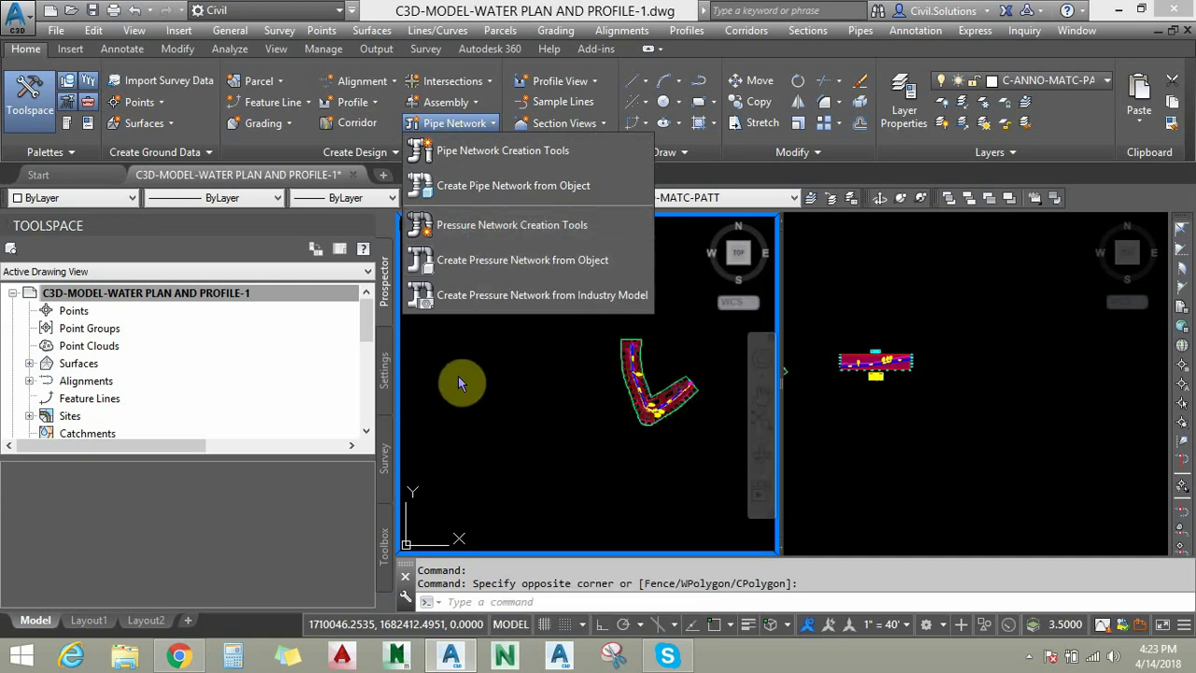
Dismiss the Pipe Network list and expand Create Design to reveal the network catalog commands.
{"action": "left_click", "coordinate": [458, 383]}
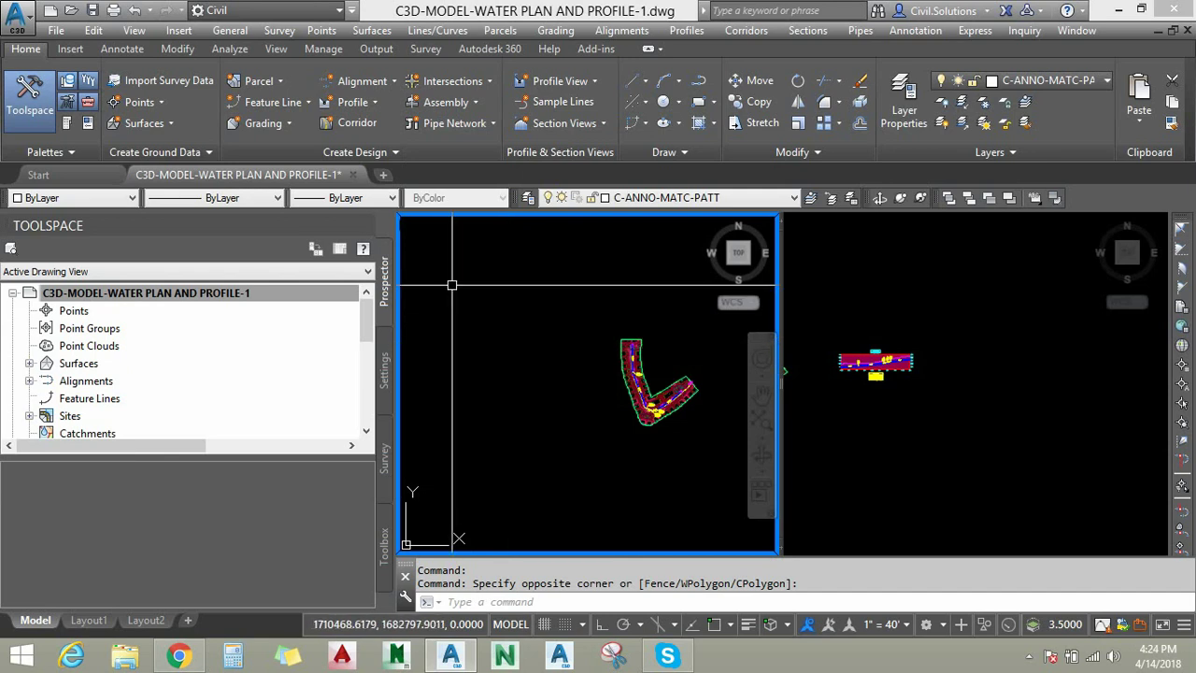
{"action": "left_click", "coordinate": [393, 157]}
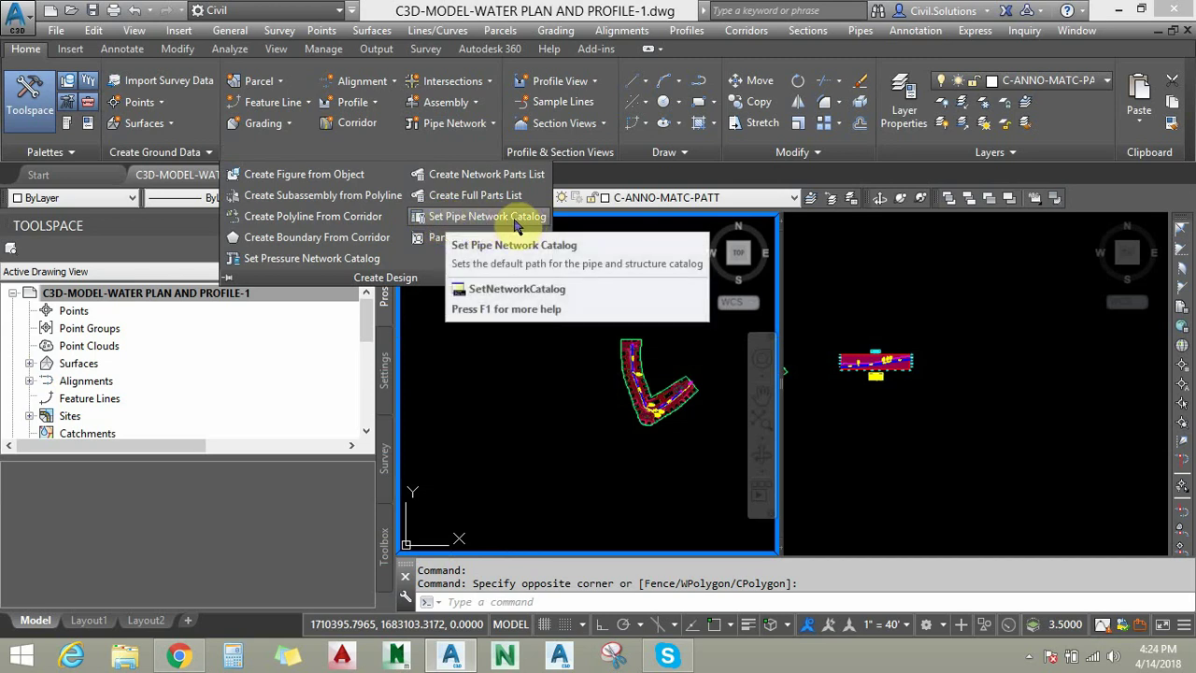
{"action": "left_click", "coordinate": [295, 259]}
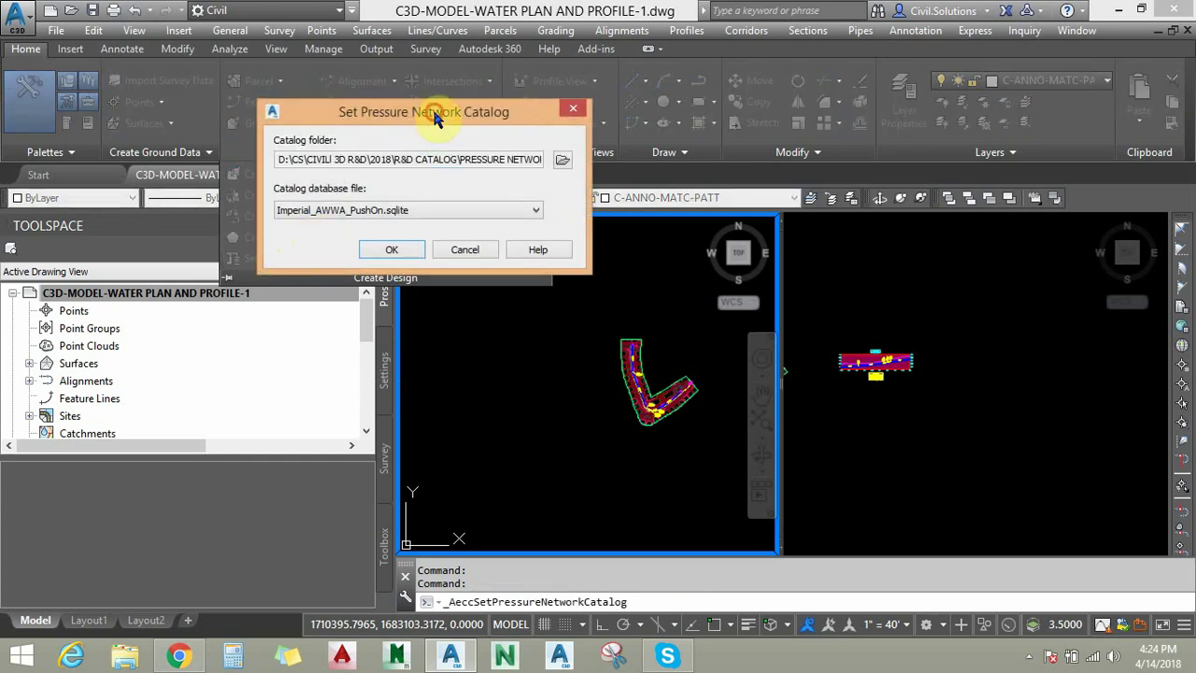
{"action": "left_click_drag", "start_coordinate": [435, 113], "coordinate": [423, 115]}
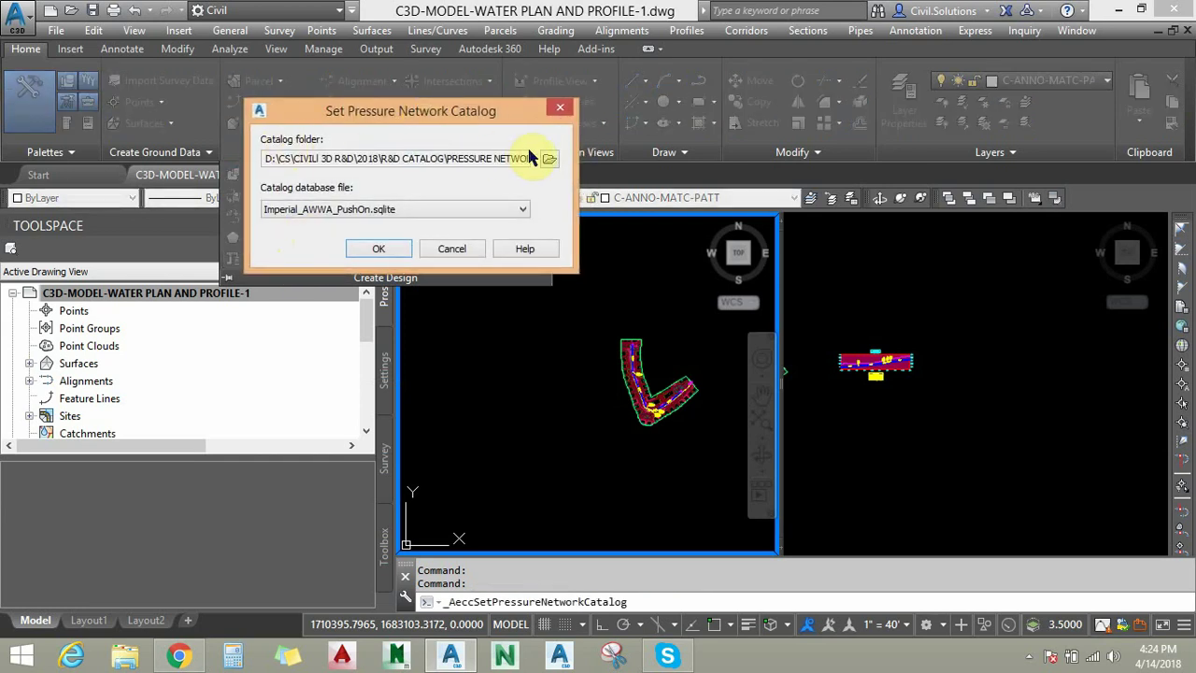
{"action": "left_click", "coordinate": [550, 161]}
{"action": "left_click_drag", "start_coordinate": [581, 104], "coordinate": [634, 93]}
{"action": "left_click", "coordinate": [588, 121]}
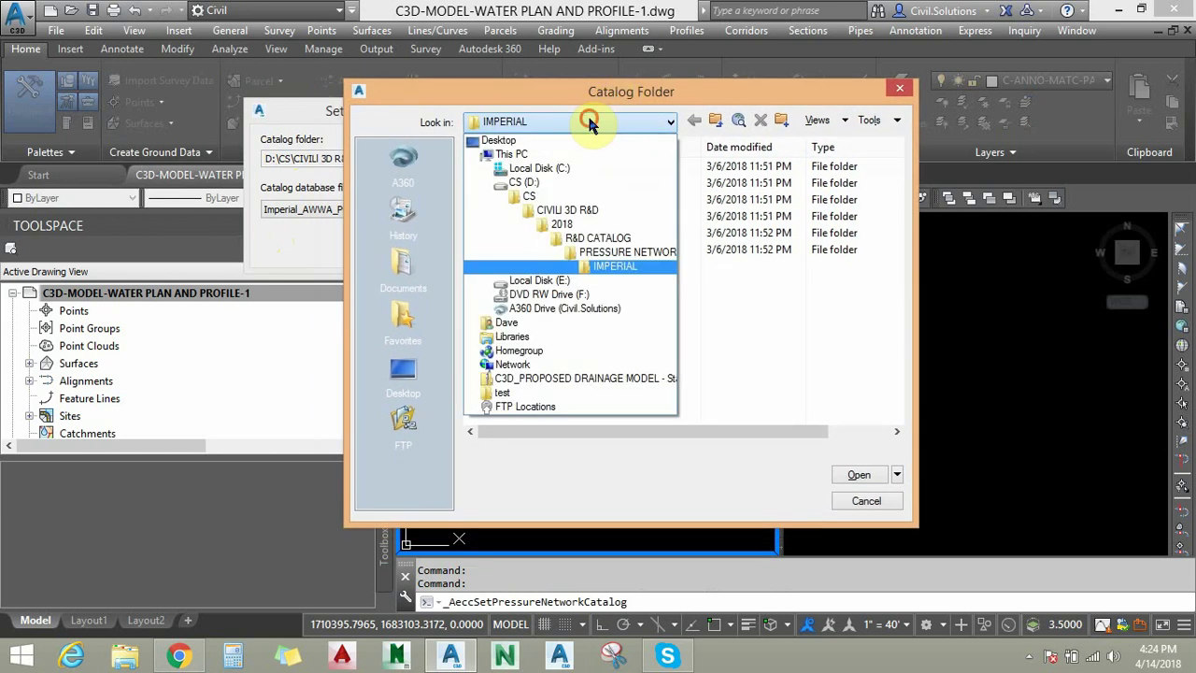
{"action": "left_click", "coordinate": [587, 117]}
{"action": "left_click", "coordinate": [899, 88]}
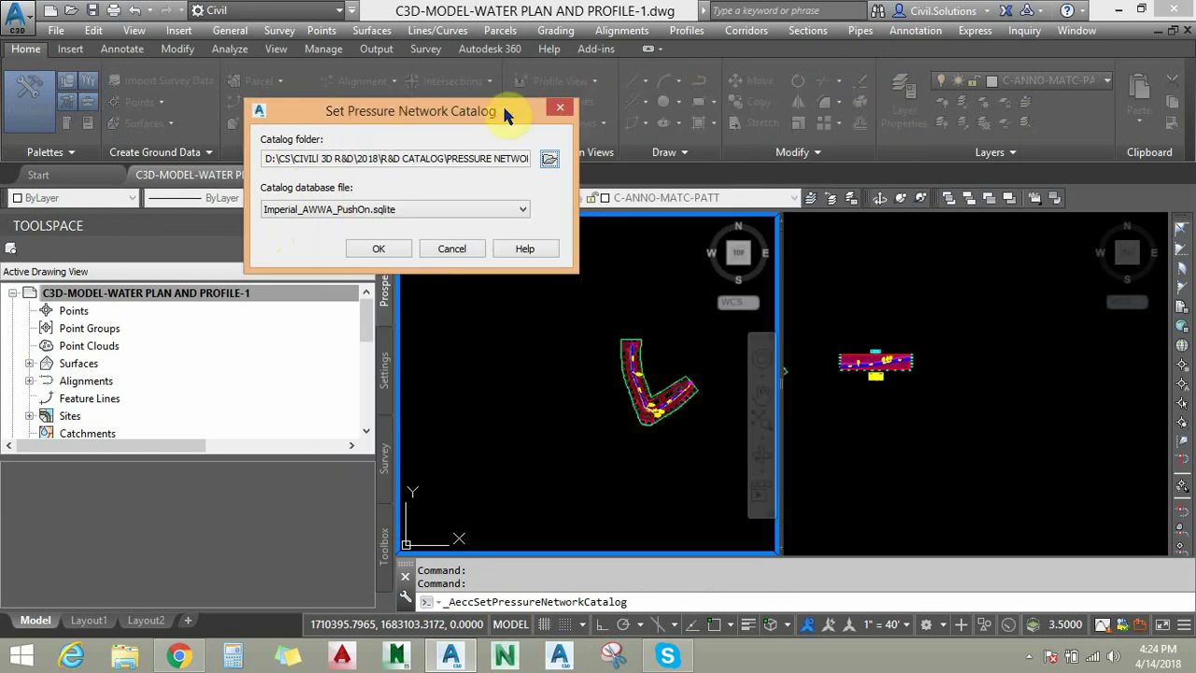
{"action": "left_click_drag", "start_coordinate": [493, 116], "coordinate": [497, 114]}
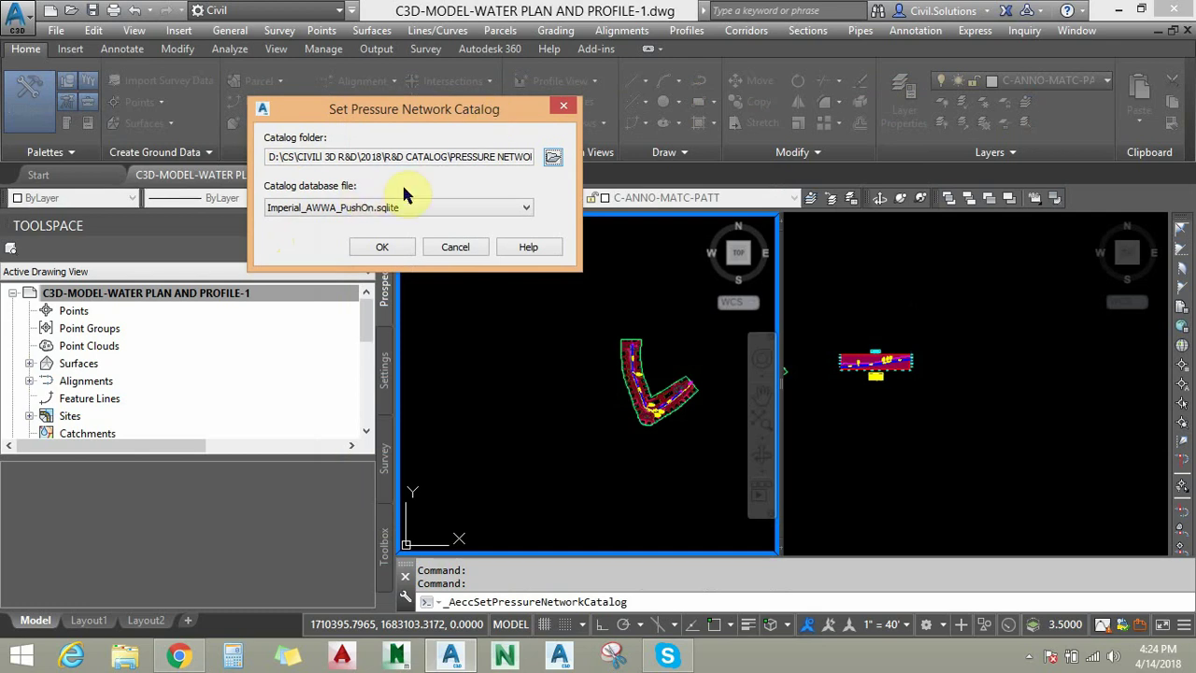
{"action": "left_click", "coordinate": [433, 208]}
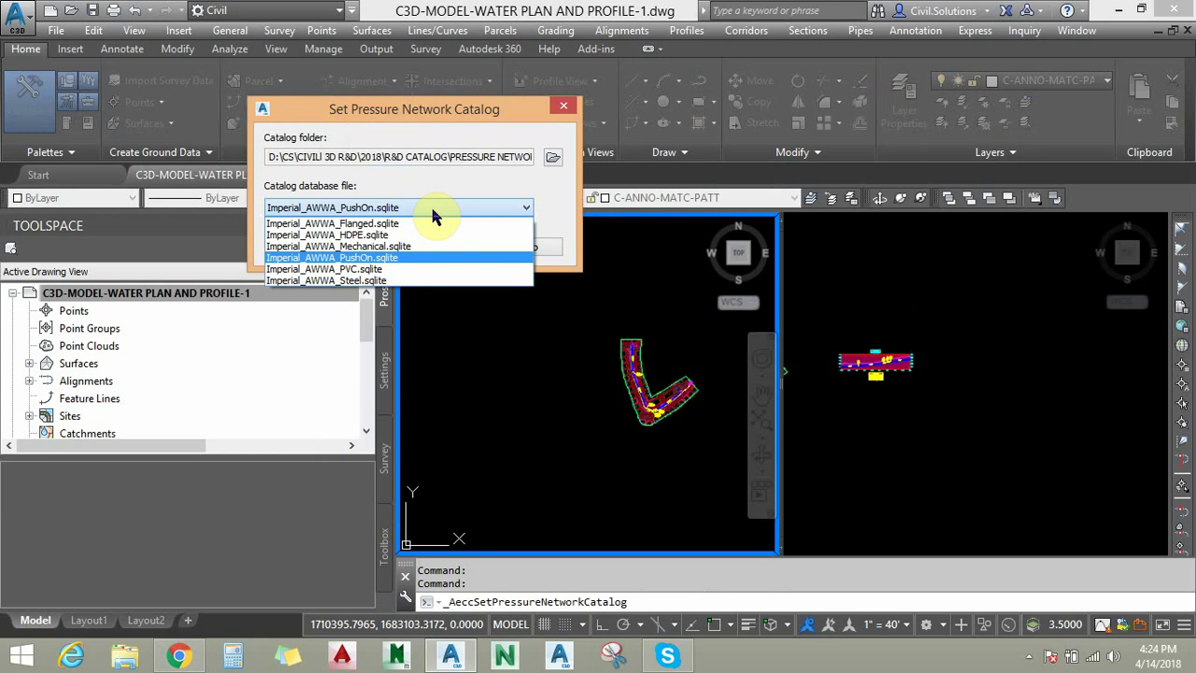
{"action": "left_click", "coordinate": [445, 187]}
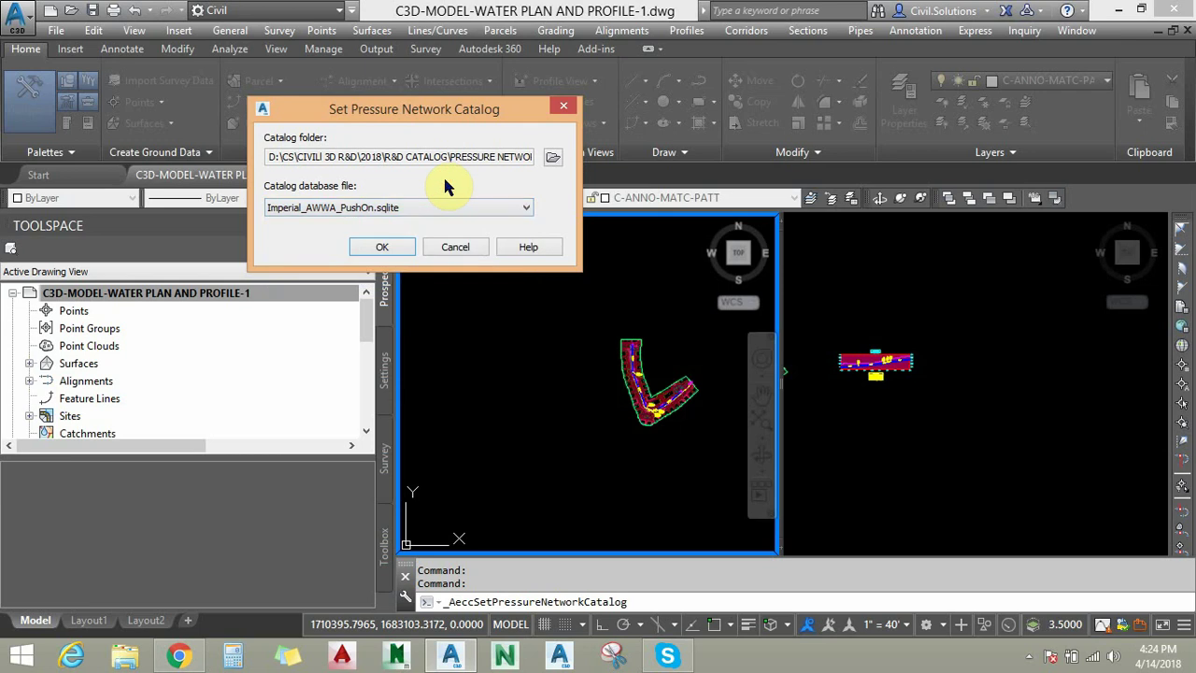
{"action": "left_click", "coordinate": [467, 250]}
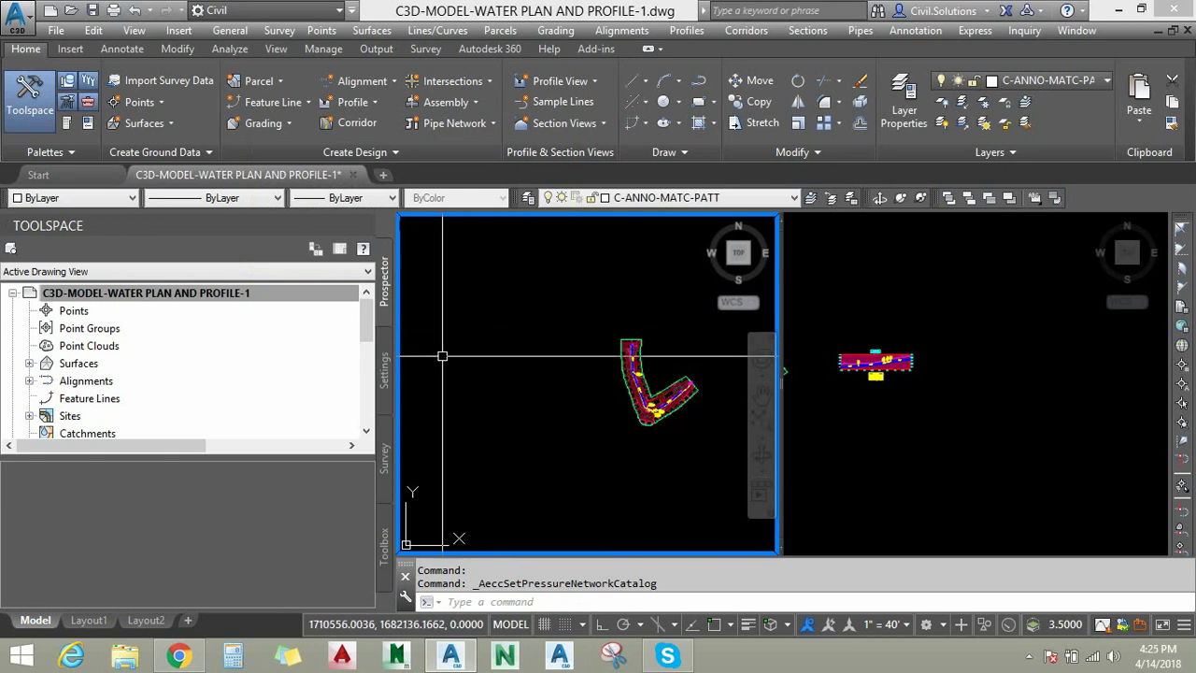
In Toolspace Settings, expand Pressure Network > Parts Lists to show the available parts lists.
{"action": "left_click", "coordinate": [386, 367]}
{"action": "left_click_drag", "start_coordinate": [368, 323], "coordinate": [370, 388]}
{"action": "left_click", "coordinate": [104, 417]}
{"action": "scroll", "coordinate": [86, 421], "scroll_direction": "down", "scroll_amount": 1}
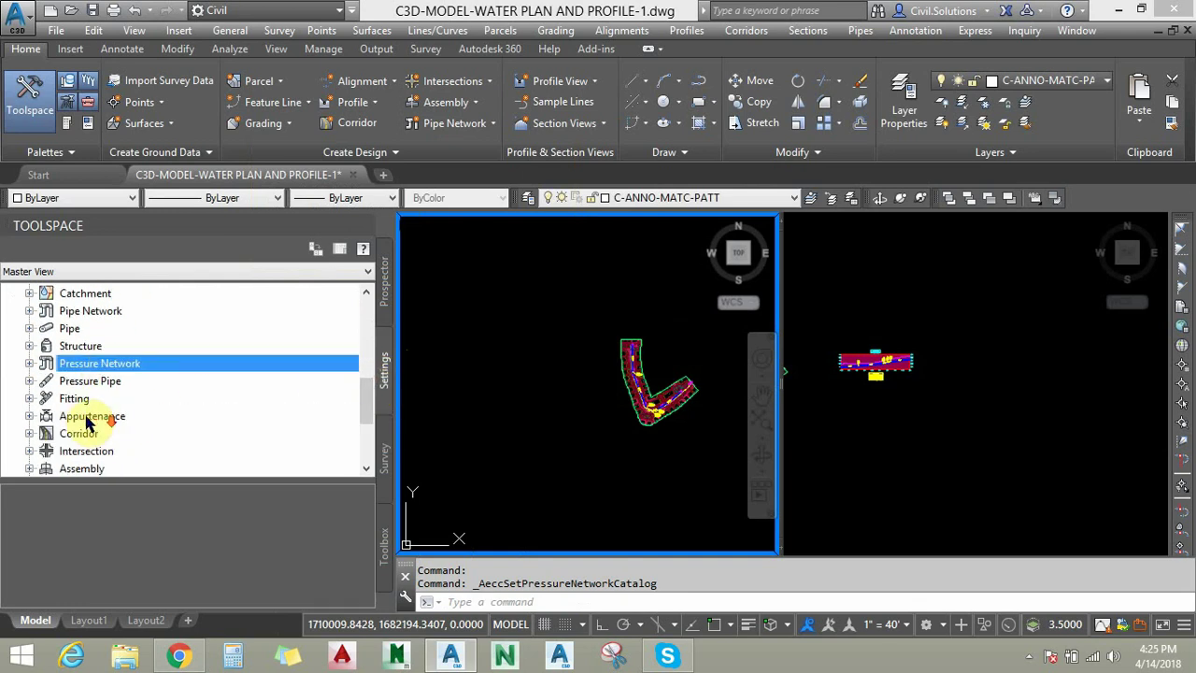
{"action": "left_click", "coordinate": [30, 364]}
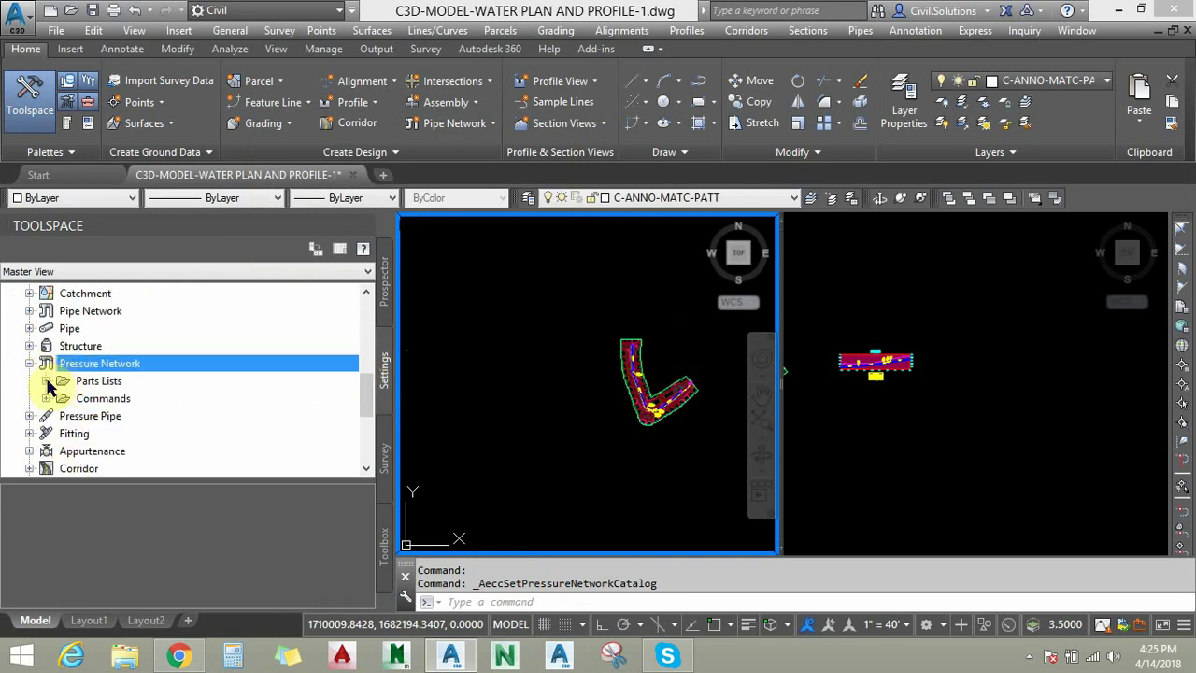
{"action": "left_click", "coordinate": [46, 381]}
{"action": "left_click", "coordinate": [92, 383]}
Choose Edit on the PORTABLE WATER parts list.
{"action": "left_click", "coordinate": [144, 399]}
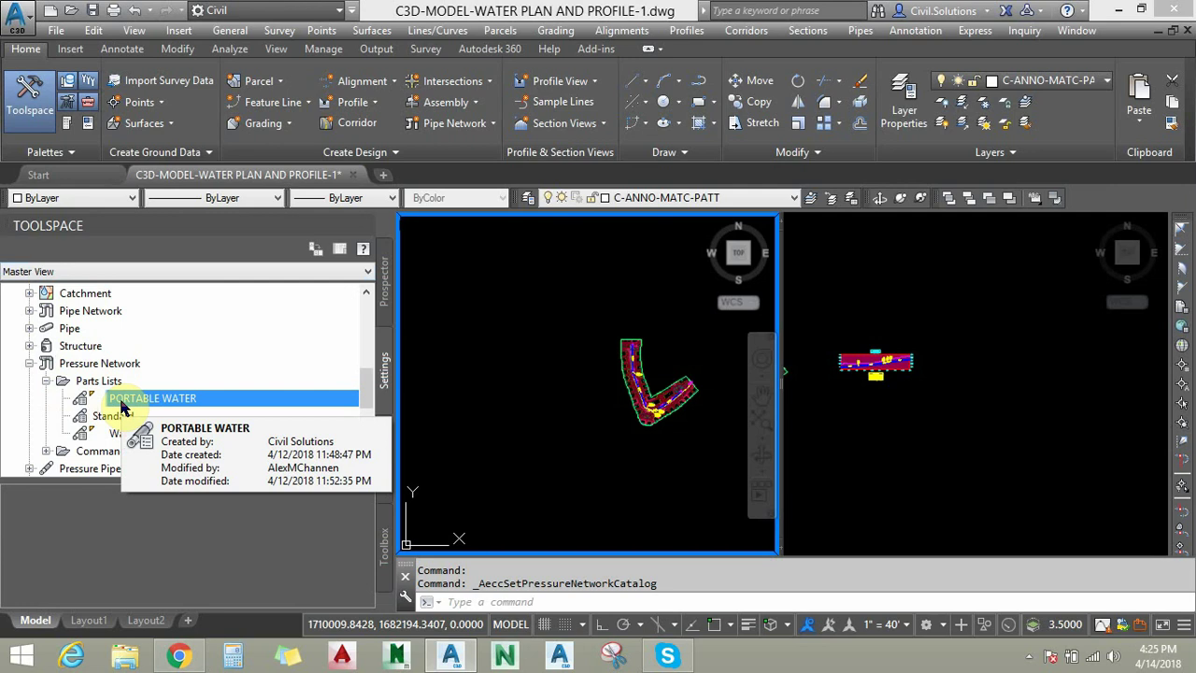
{"action": "left_click", "coordinate": [117, 433]}
{"action": "left_click", "coordinate": [110, 416]}
{"action": "right_click", "coordinate": [131, 400]}
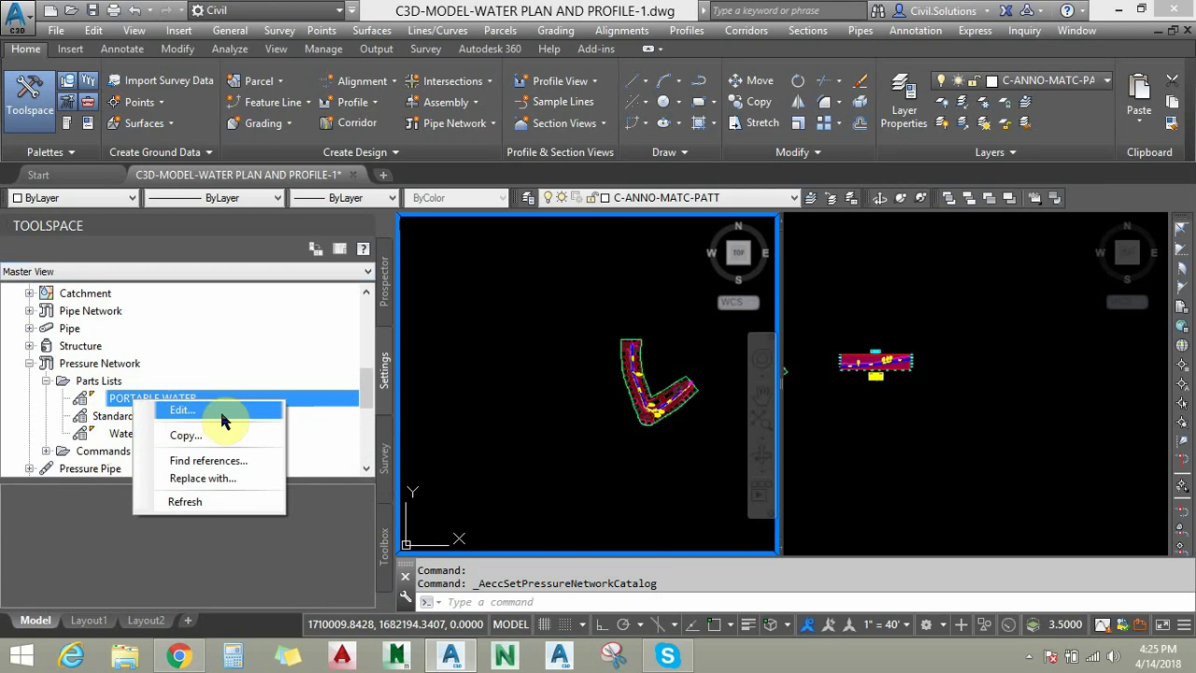
{"action": "left_click", "coordinate": [222, 413]}
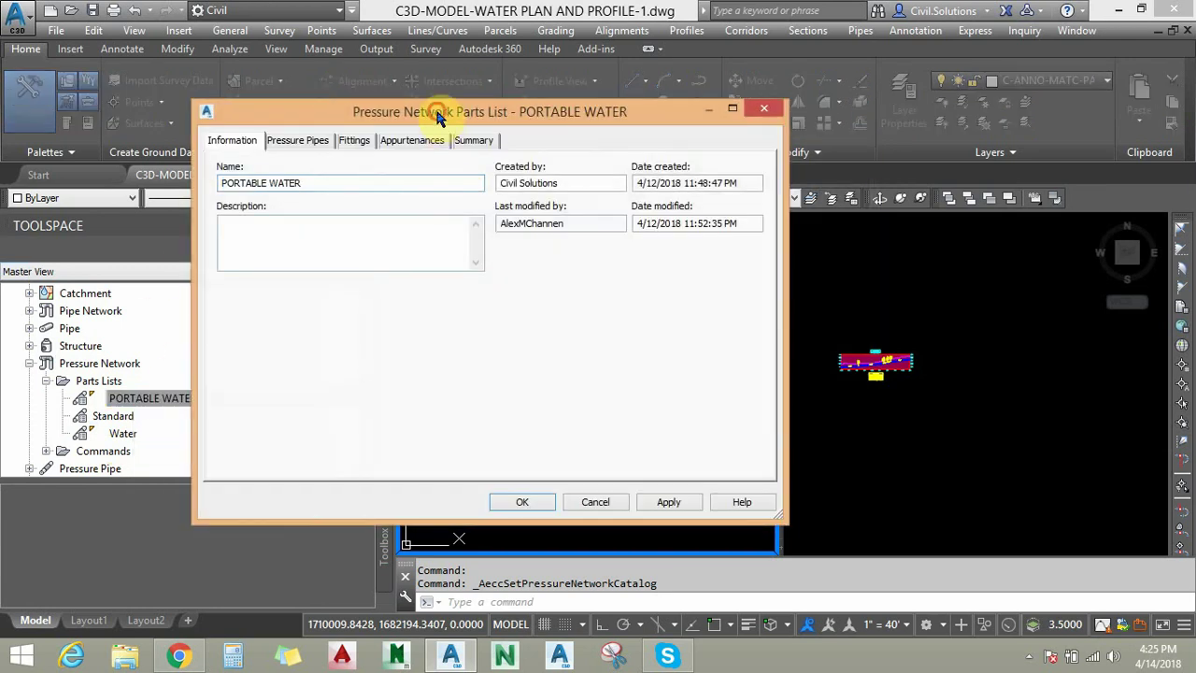
Expand ductile iron on the Pressure Pipes tab, showing 6, 10, 12 and 16 in pipes.
{"action": "left_click_drag", "start_coordinate": [440, 115], "coordinate": [504, 86]}
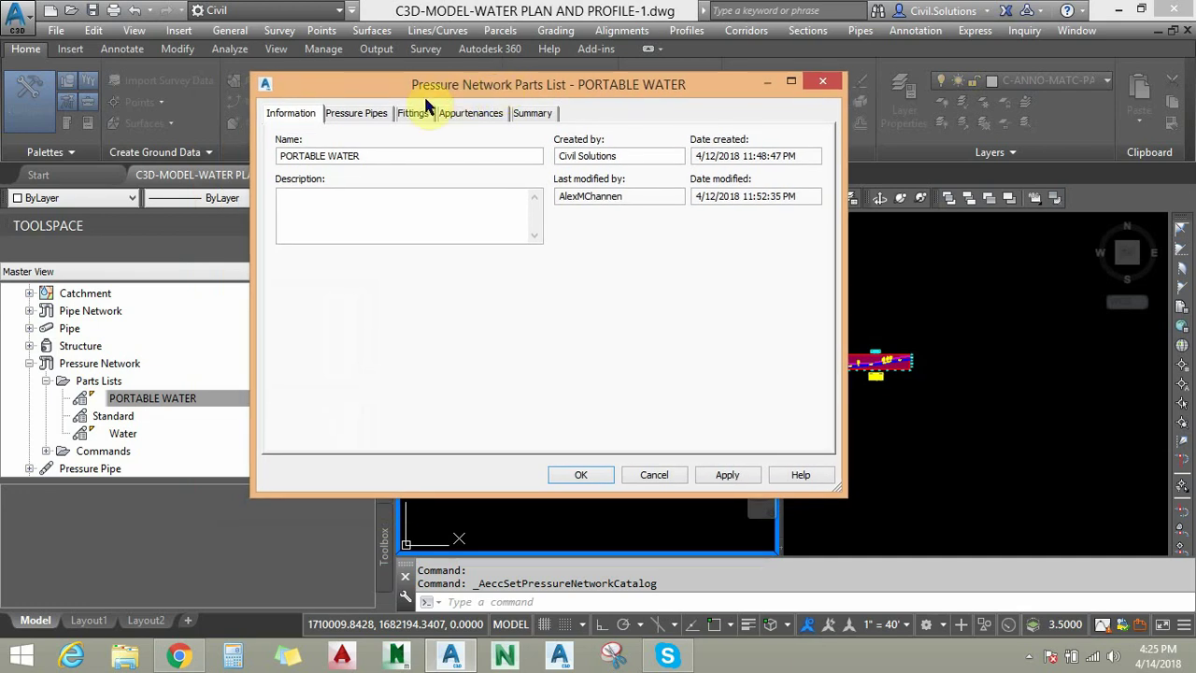
{"action": "left_click", "coordinate": [398, 159]}
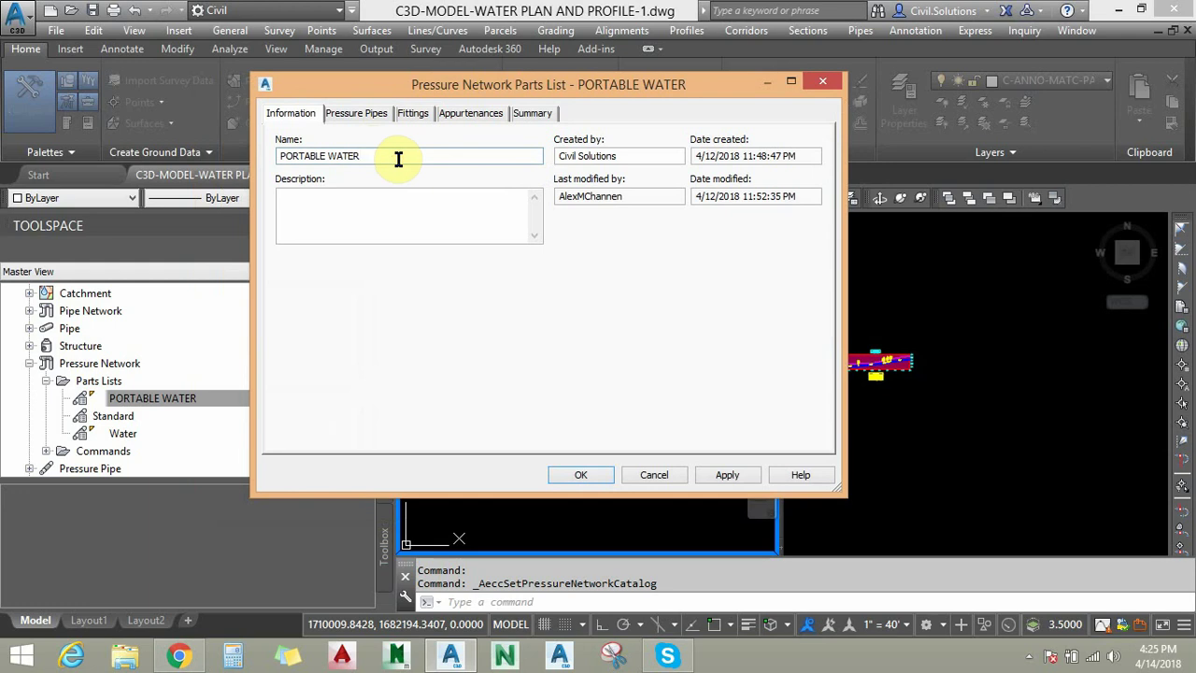
{"action": "left_click", "coordinate": [364, 114]}
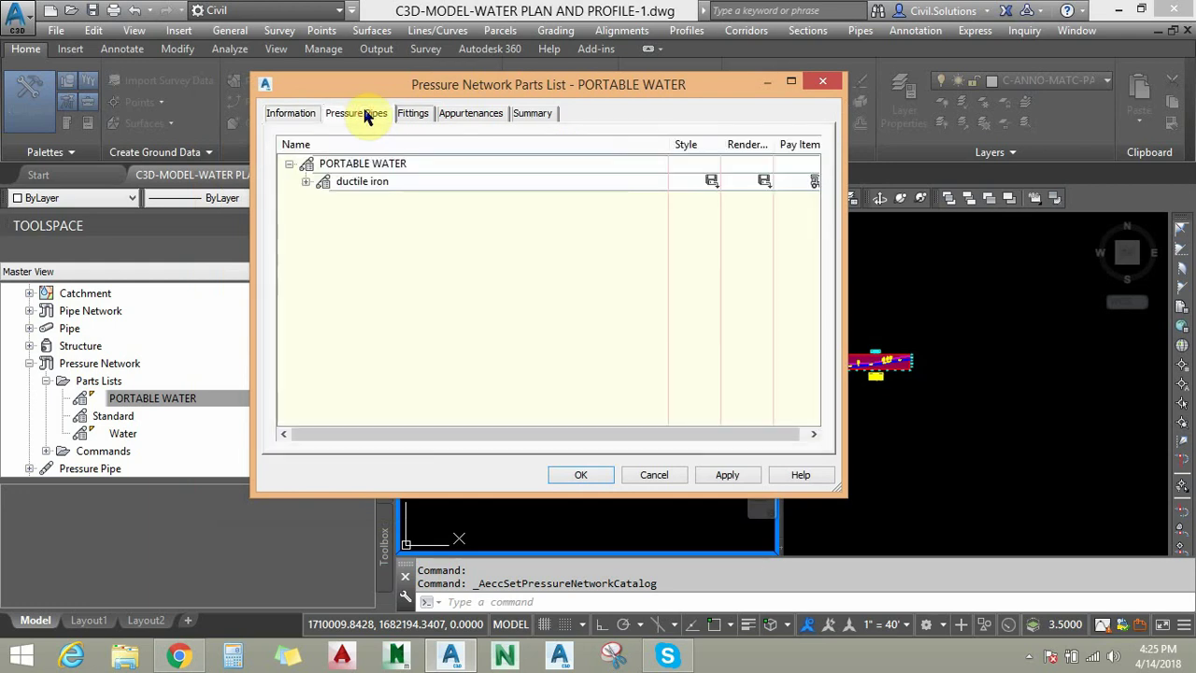
{"action": "left_click", "coordinate": [304, 183]}
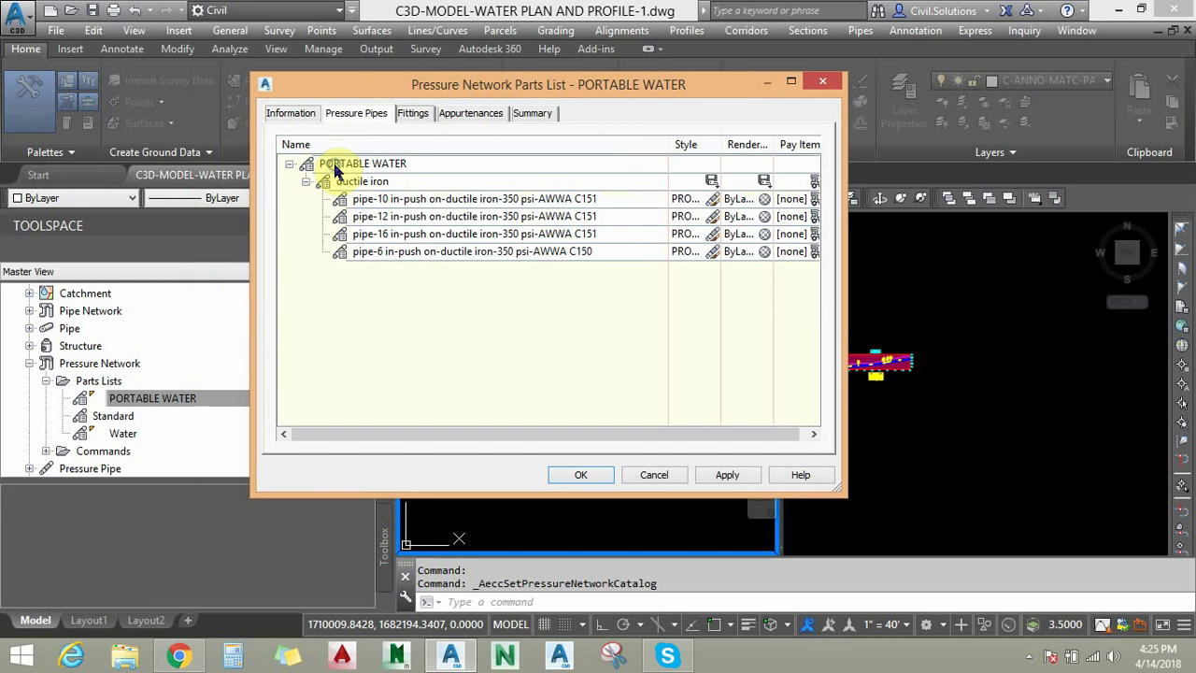
Review the right-click options for the whole parts list and the ductile iron material.
{"action": "right_click", "coordinate": [335, 167]}
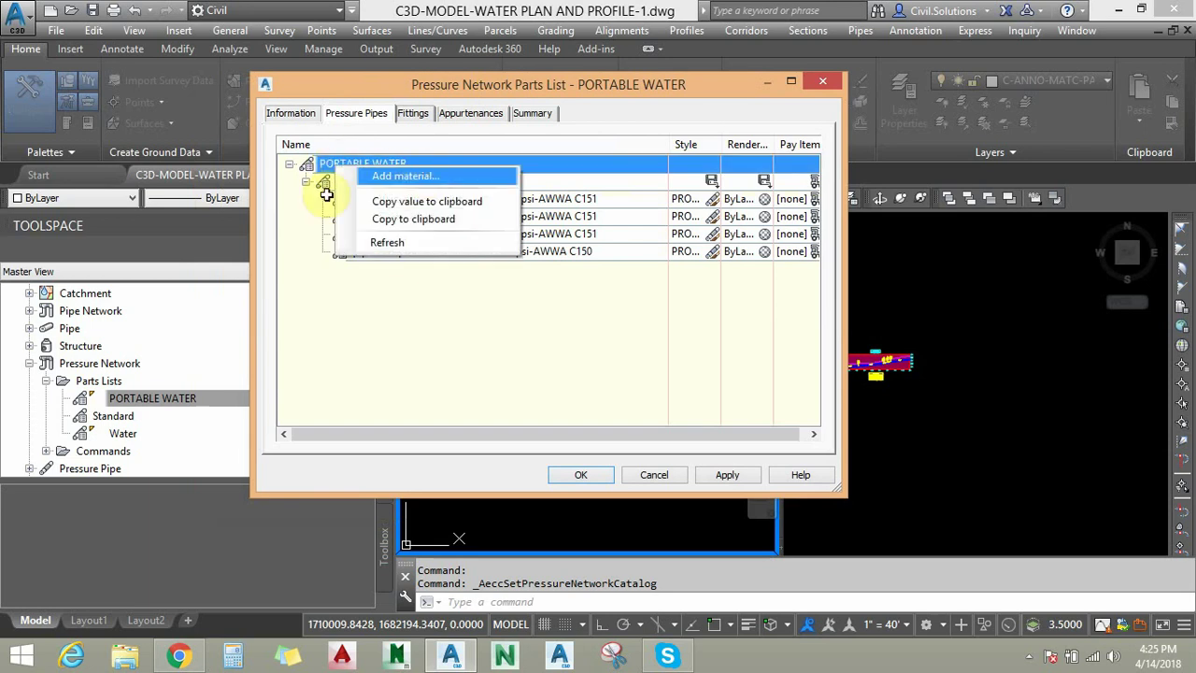
{"action": "left_click", "coordinate": [325, 196]}
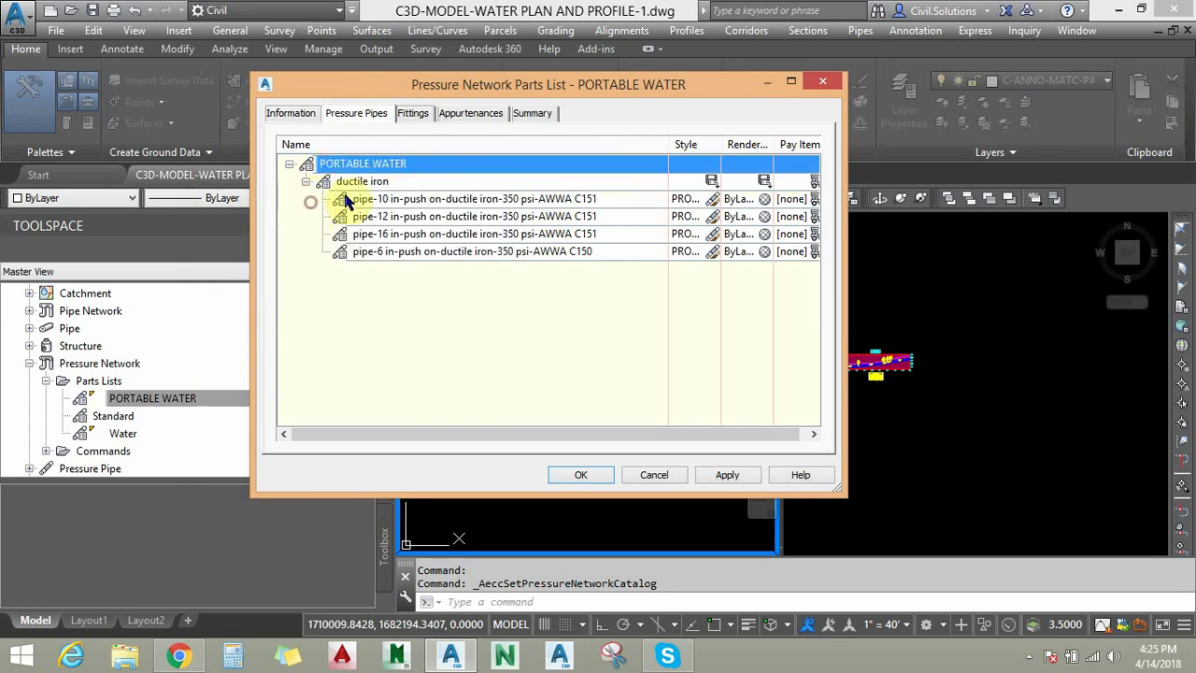
{"action": "left_click", "coordinate": [389, 182]}
{"action": "right_click", "coordinate": [389, 182]}
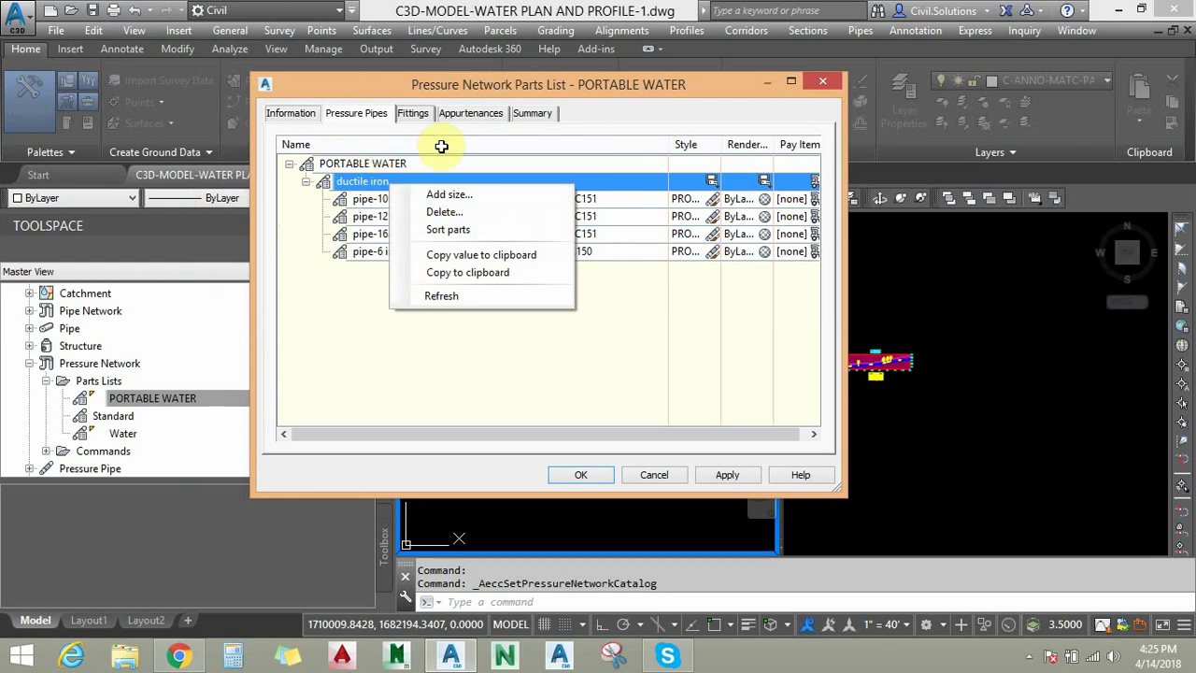
{"action": "left_click", "coordinate": [418, 85]}
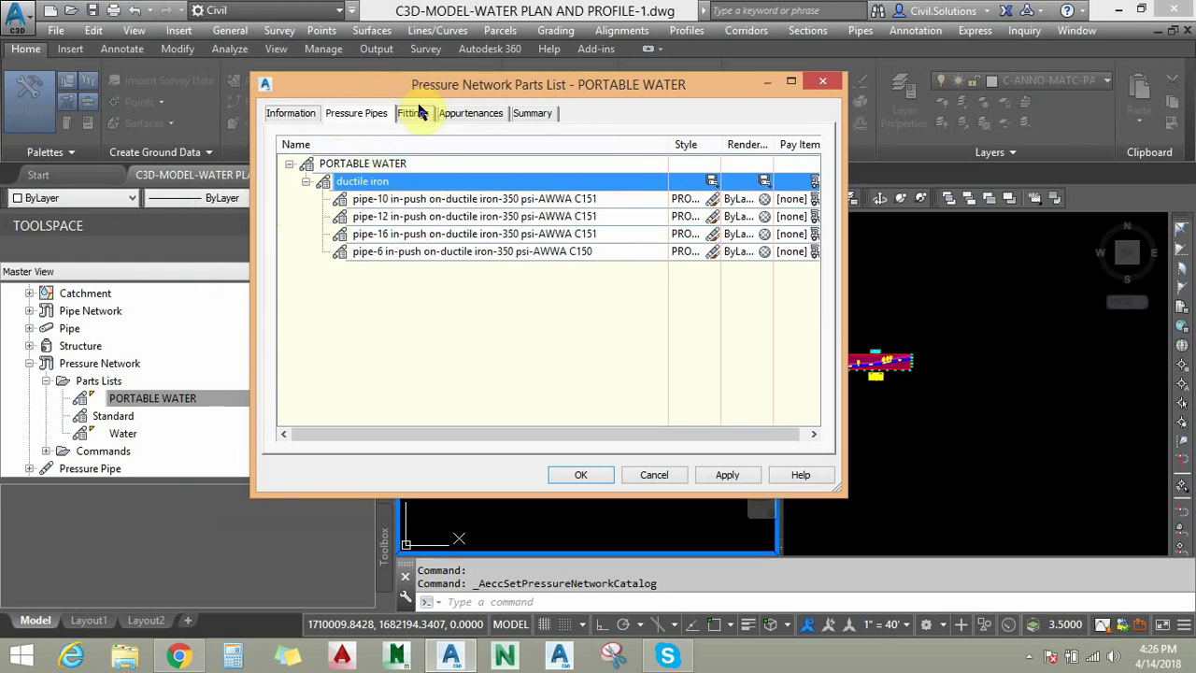
Show the fittings (a cross, four elbows, a tee) and start adding a ductile iron Cross size.
{"action": "left_click", "coordinate": [413, 113]}
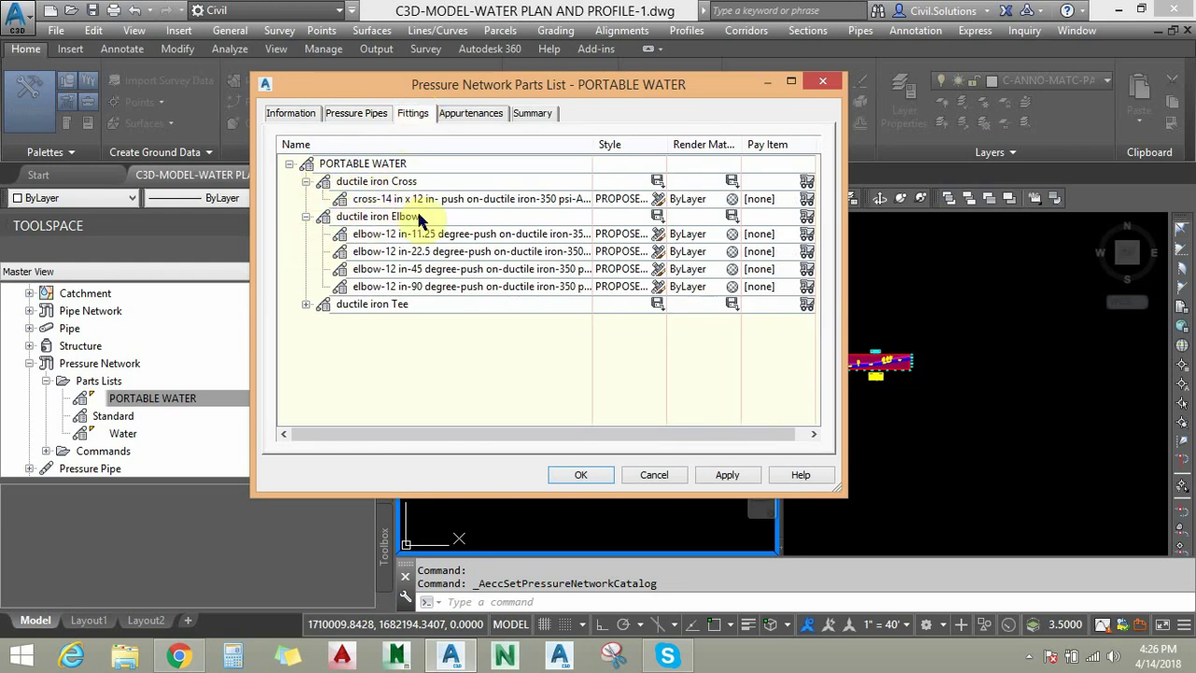
{"action": "left_click", "coordinate": [308, 305]}
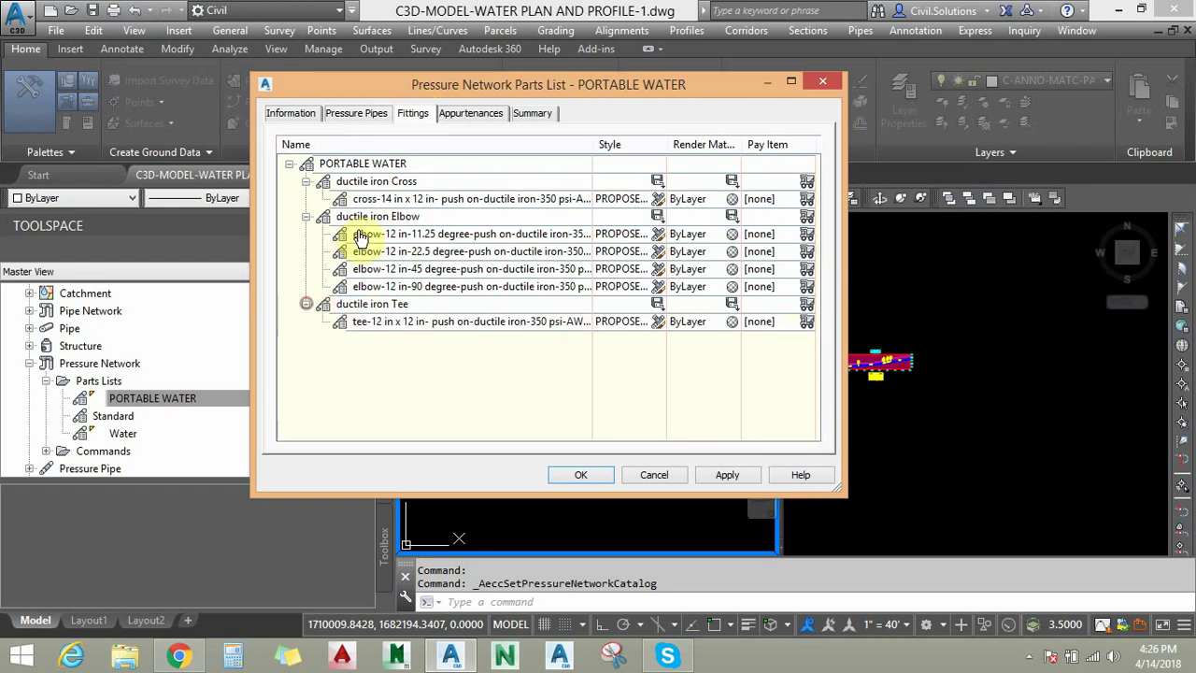
{"action": "right_click", "coordinate": [376, 184]}
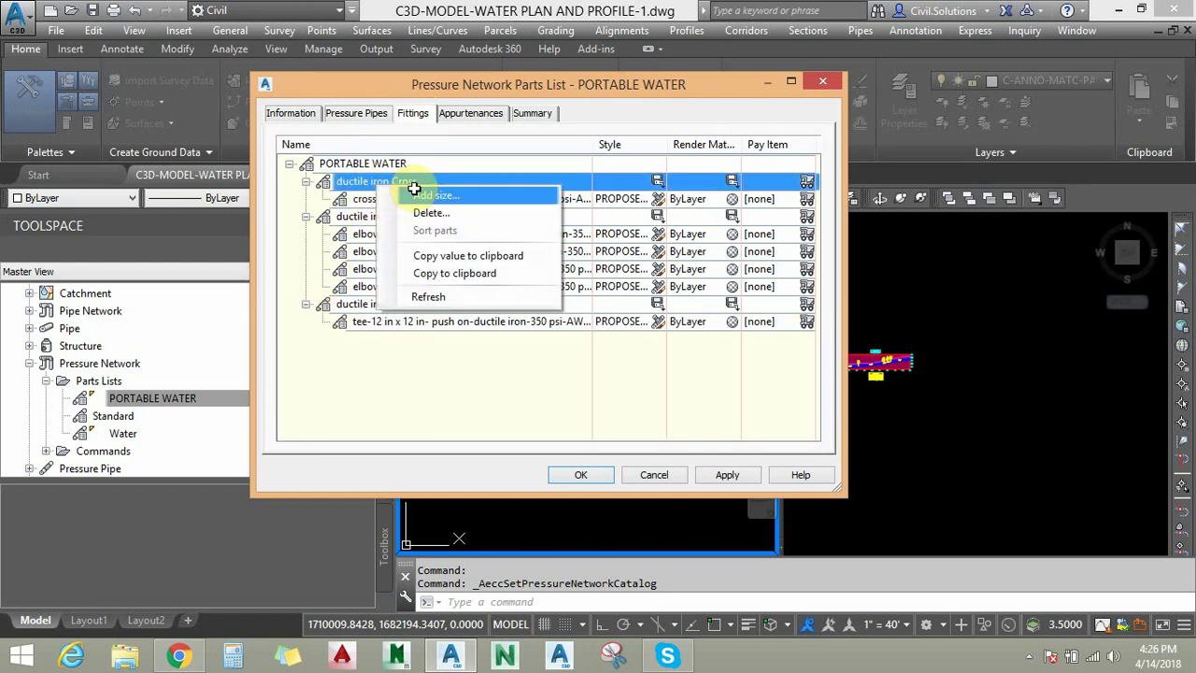
{"action": "left_click", "coordinate": [417, 194]}
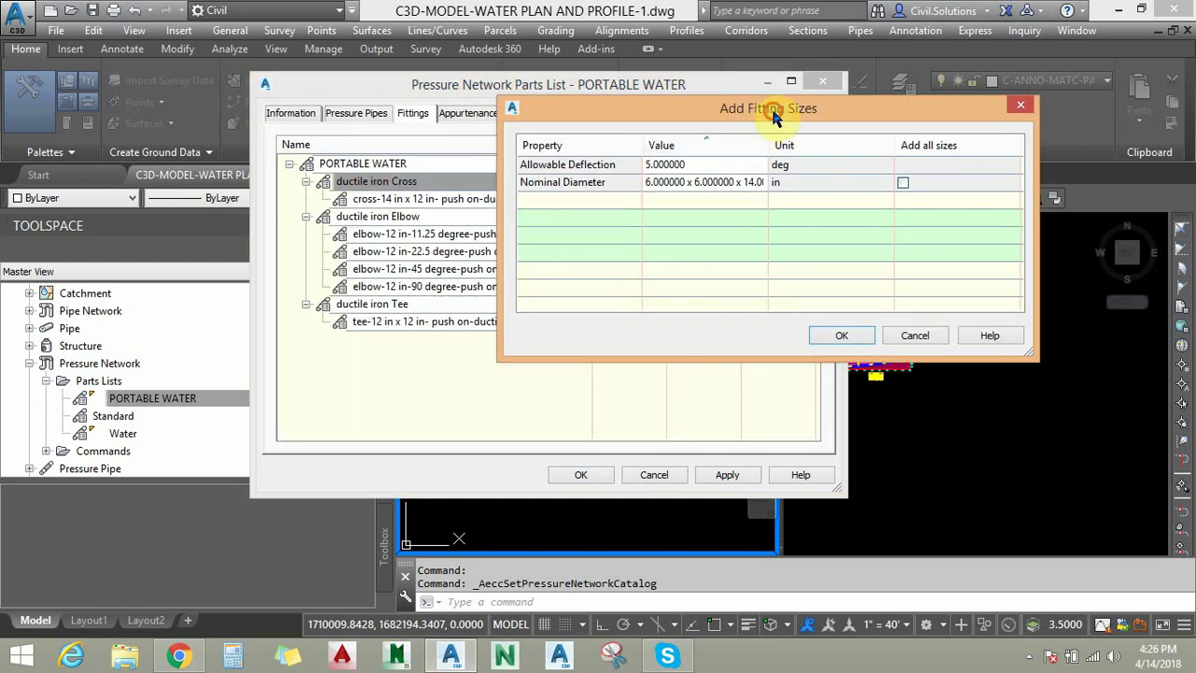
Check the cross Nominal Diameter choices, cancel without adding, and show the Appurtenances tab.
{"action": "left_click_drag", "start_coordinate": [796, 108], "coordinate": [734, 107]}
{"action": "left_click", "coordinate": [639, 181]}
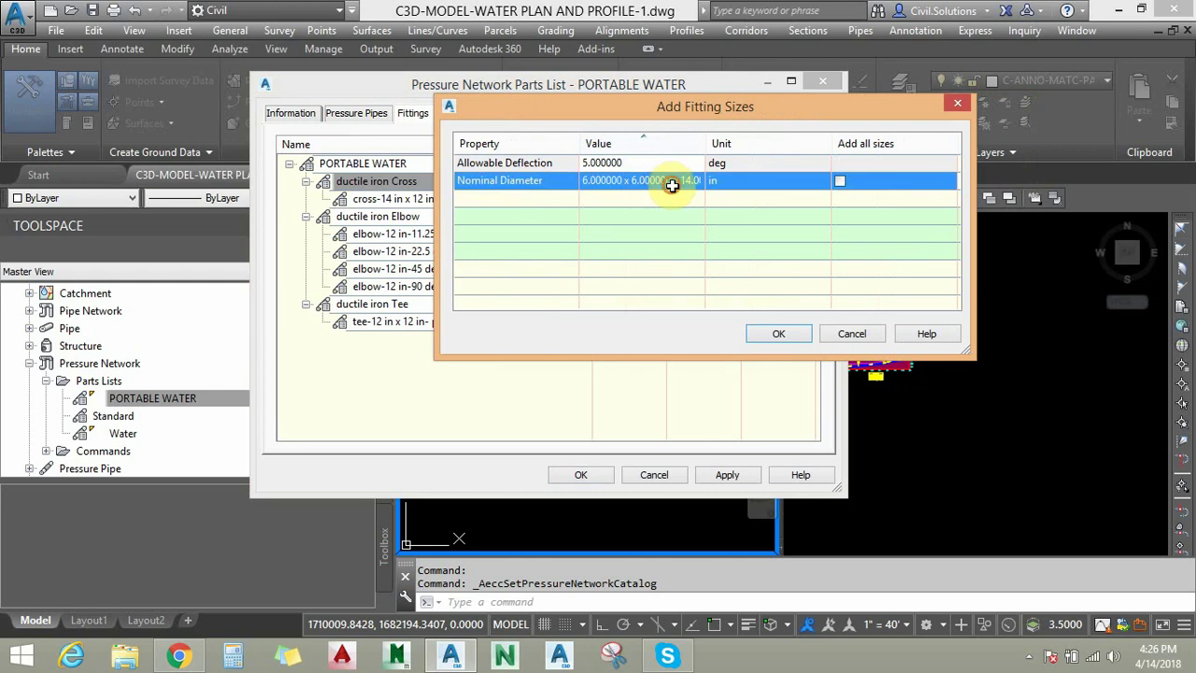
{"action": "left_click", "coordinate": [667, 182]}
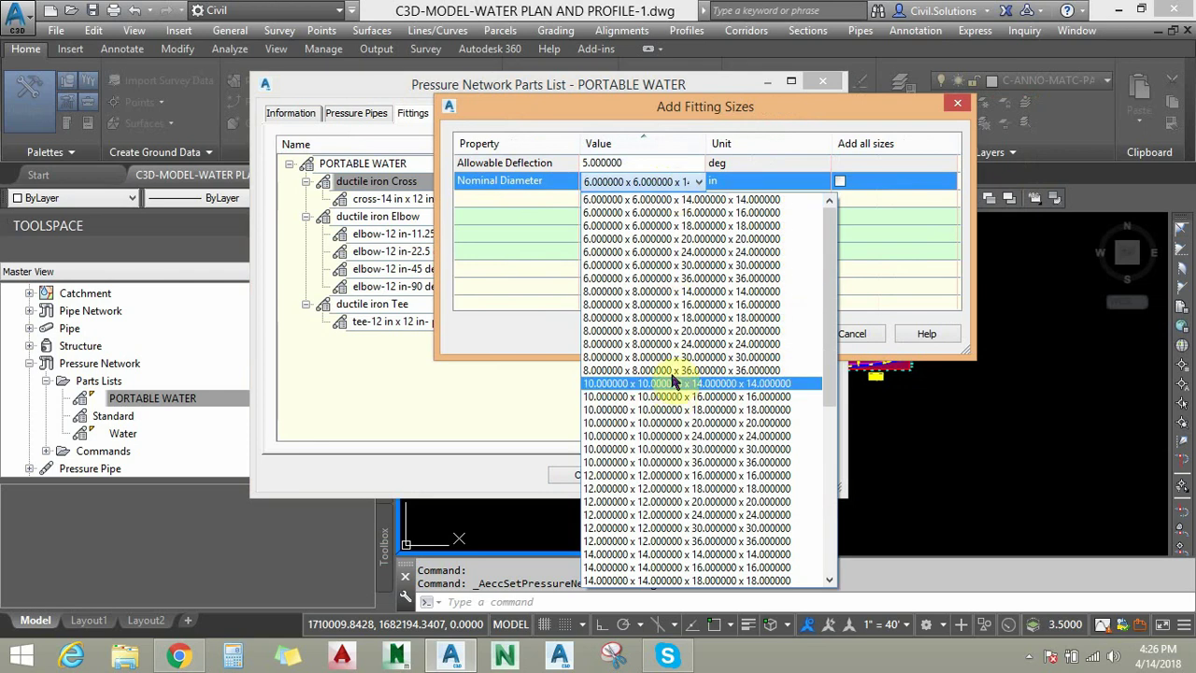
{"action": "left_click", "coordinate": [533, 183]}
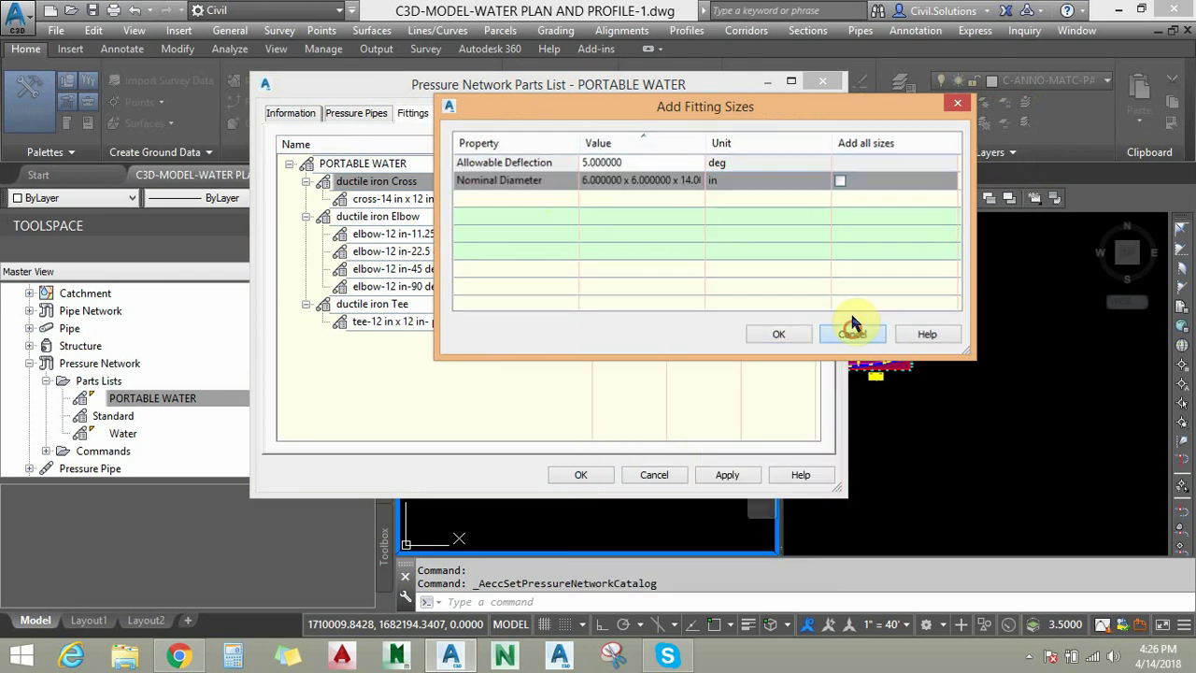
{"action": "left_click", "coordinate": [850, 334]}
{"action": "left_click", "coordinate": [470, 113]}
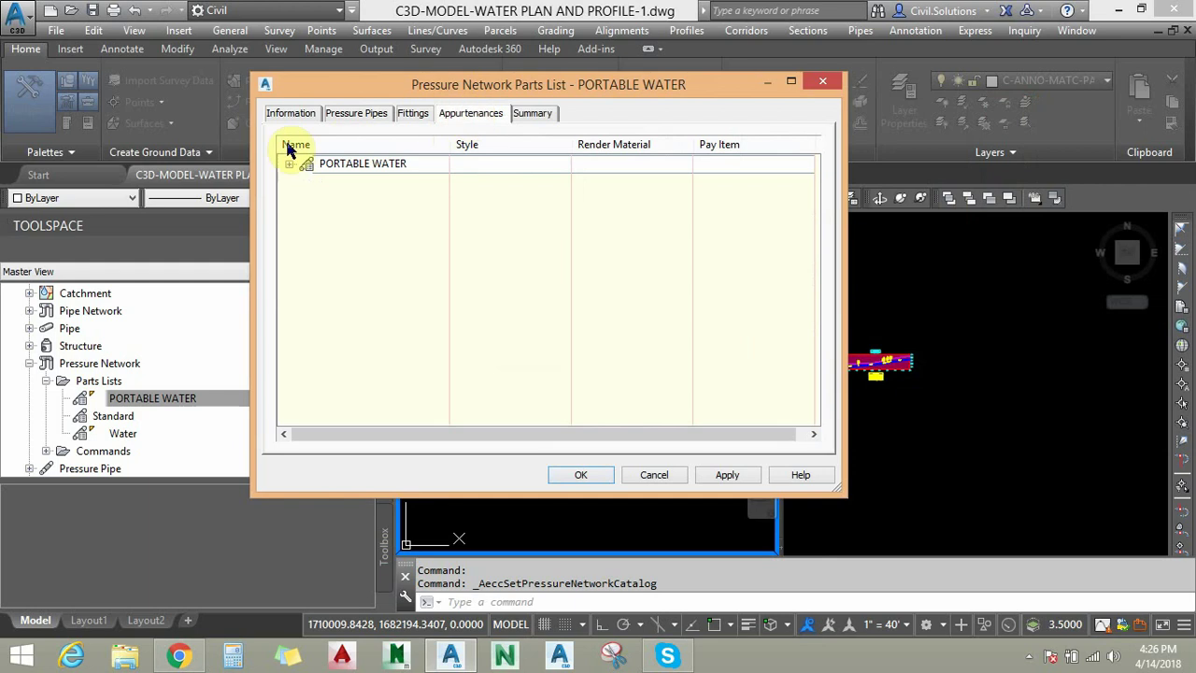
Expand PORTABLE WATER's appurtenances and preview the gate valve family in the catalog.
{"action": "left_click", "coordinate": [290, 165]}
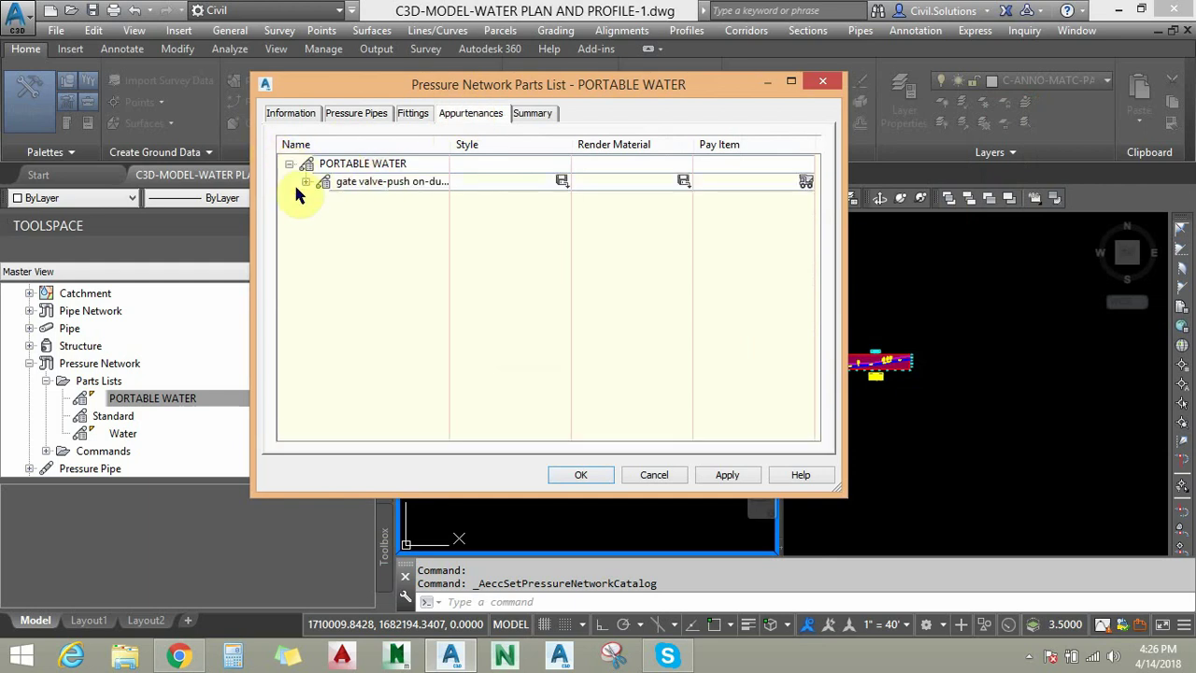
{"action": "left_click", "coordinate": [302, 184]}
{"action": "right_click", "coordinate": [342, 166]}
{"action": "left_click", "coordinate": [418, 170]}
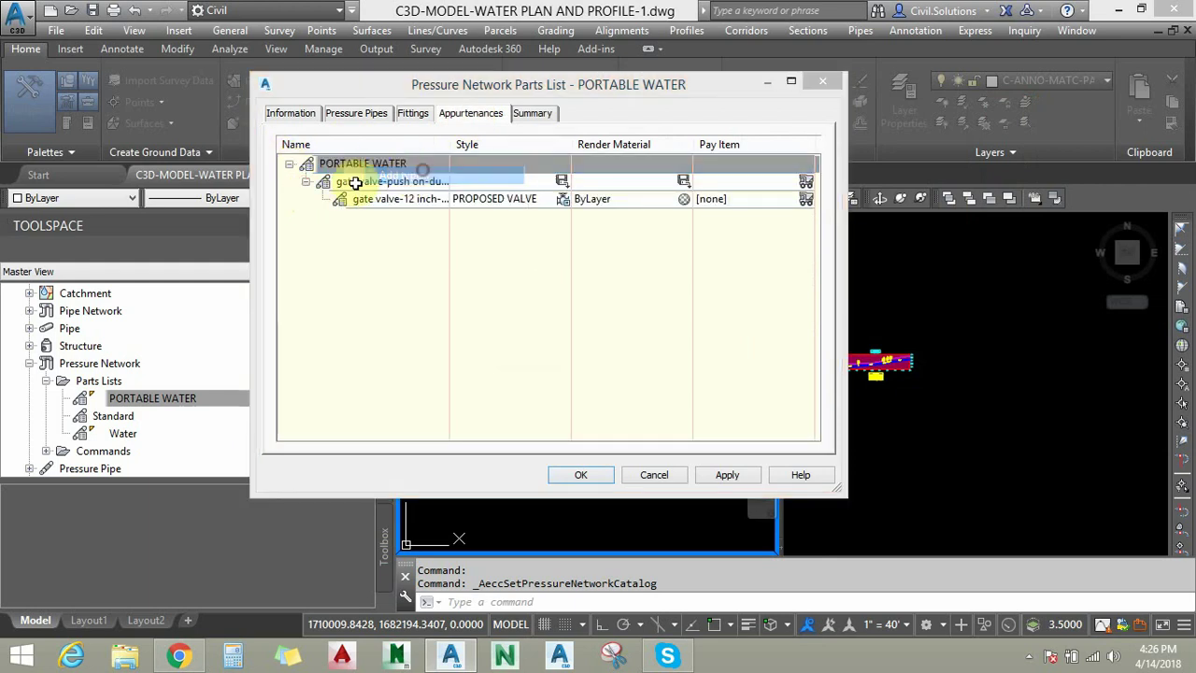
{"action": "left_click", "coordinate": [425, 173]}
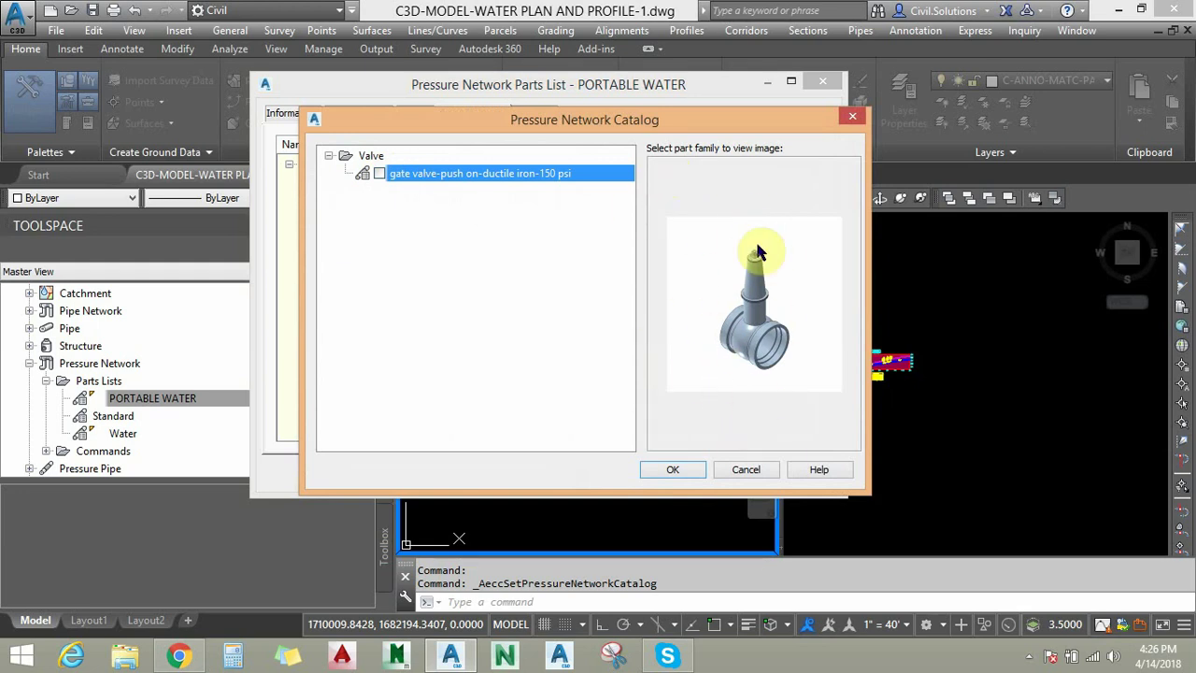
{"action": "left_click", "coordinate": [752, 470]}
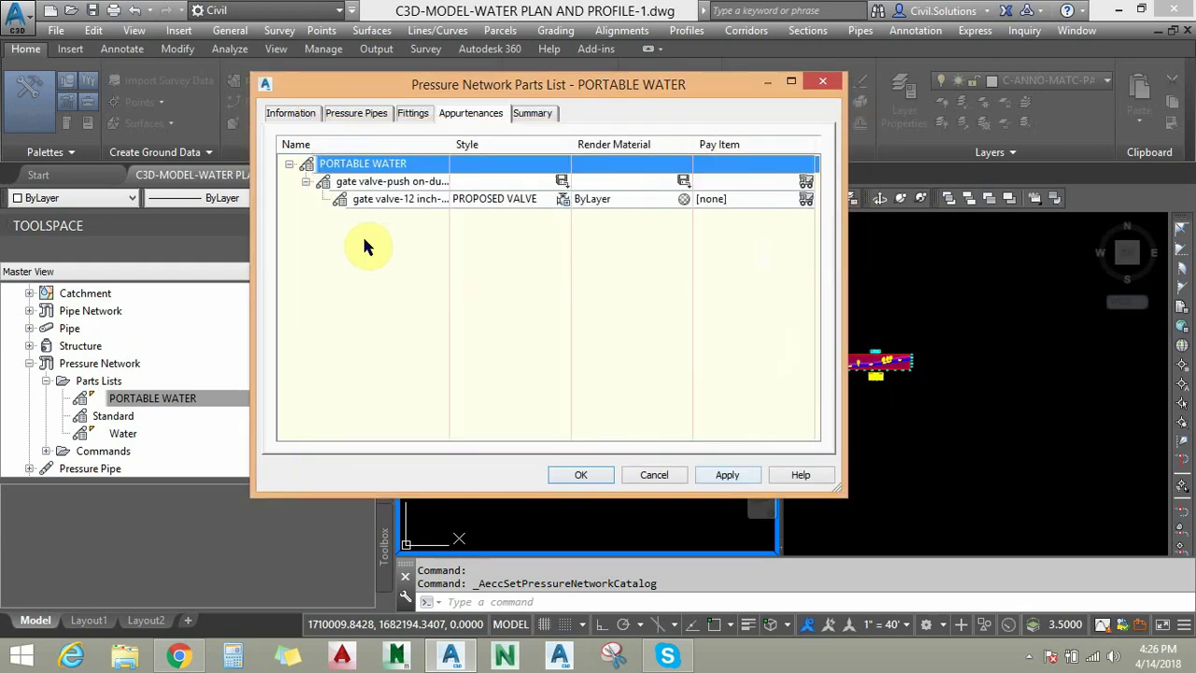
Add gate valve sizes, keeping 6 x 6 and ticking Add all sizes for Nominal Diameter.
{"action": "right_click", "coordinate": [363, 180]}
{"action": "left_click", "coordinate": [414, 186]}
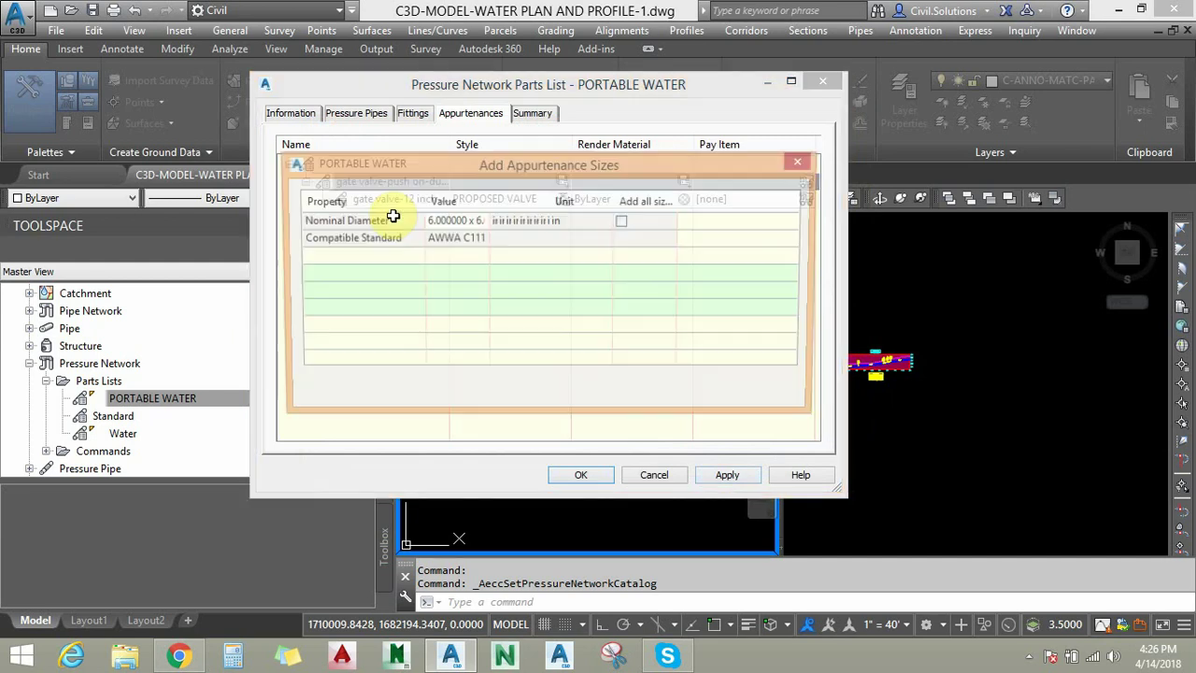
{"action": "left_click", "coordinate": [648, 163]}
{"action": "left_click", "coordinate": [678, 163]}
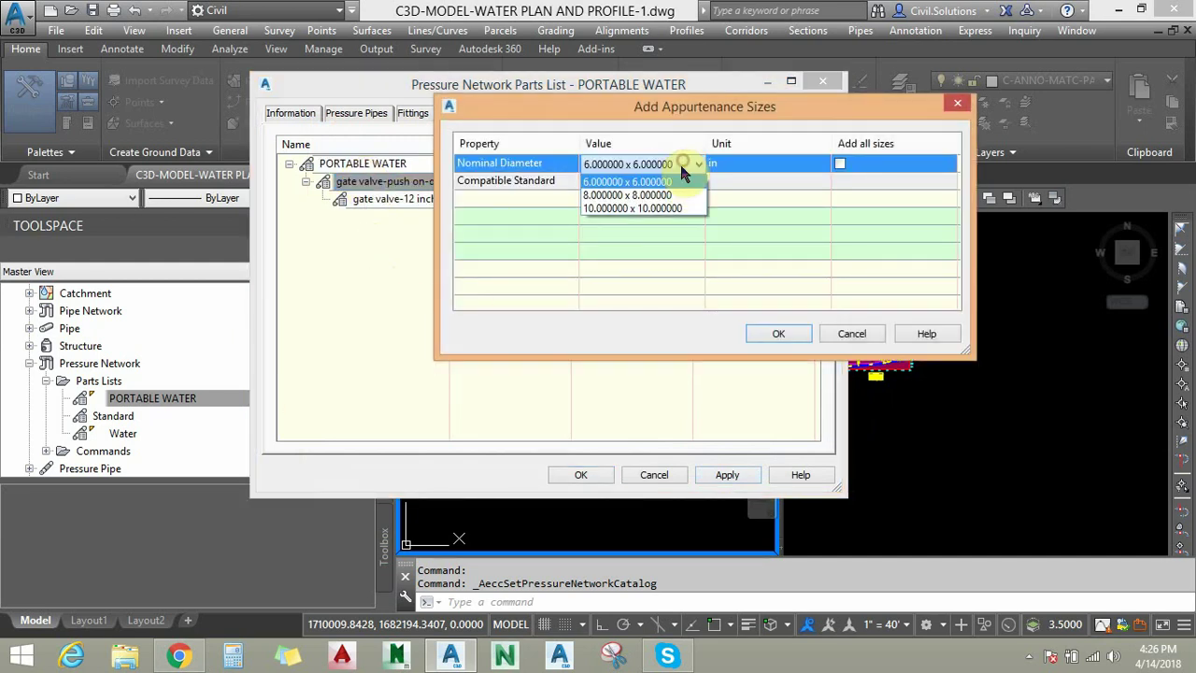
{"action": "left_click", "coordinate": [682, 165]}
{"action": "left_click", "coordinate": [839, 164]}
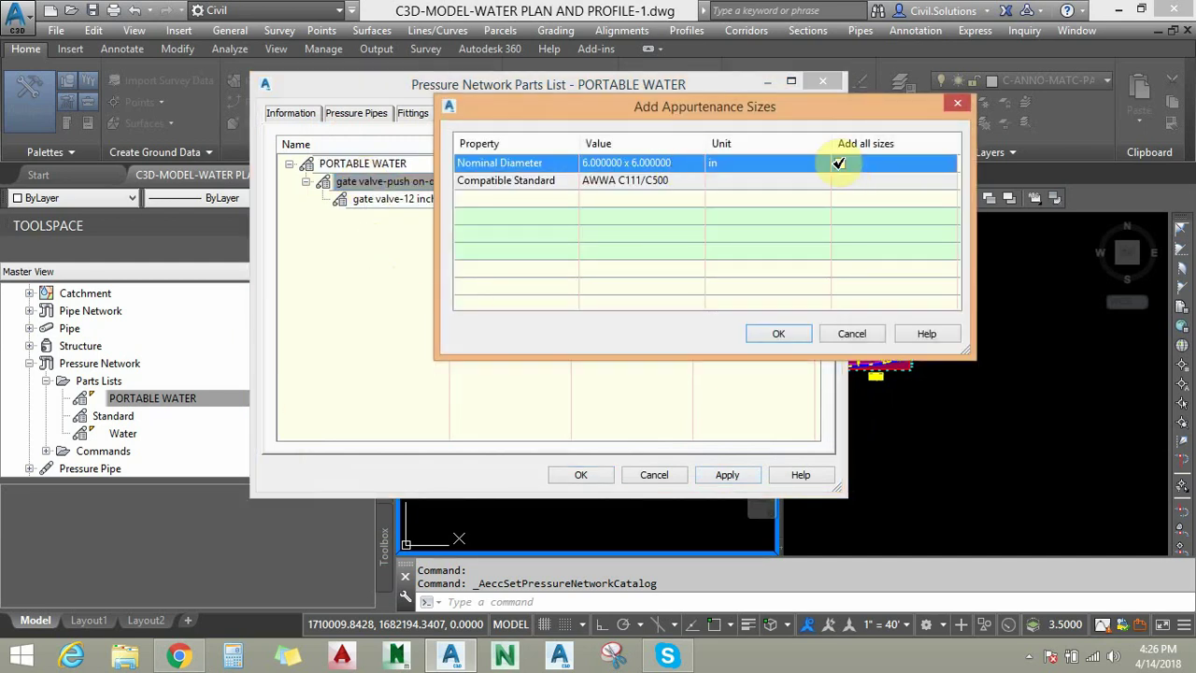
Confirm the gate valve sizes, review the Summary counts (4 pipes, 6 fittings, 1 appurtenance), then cancel.
{"action": "left_click", "coordinate": [837, 336]}
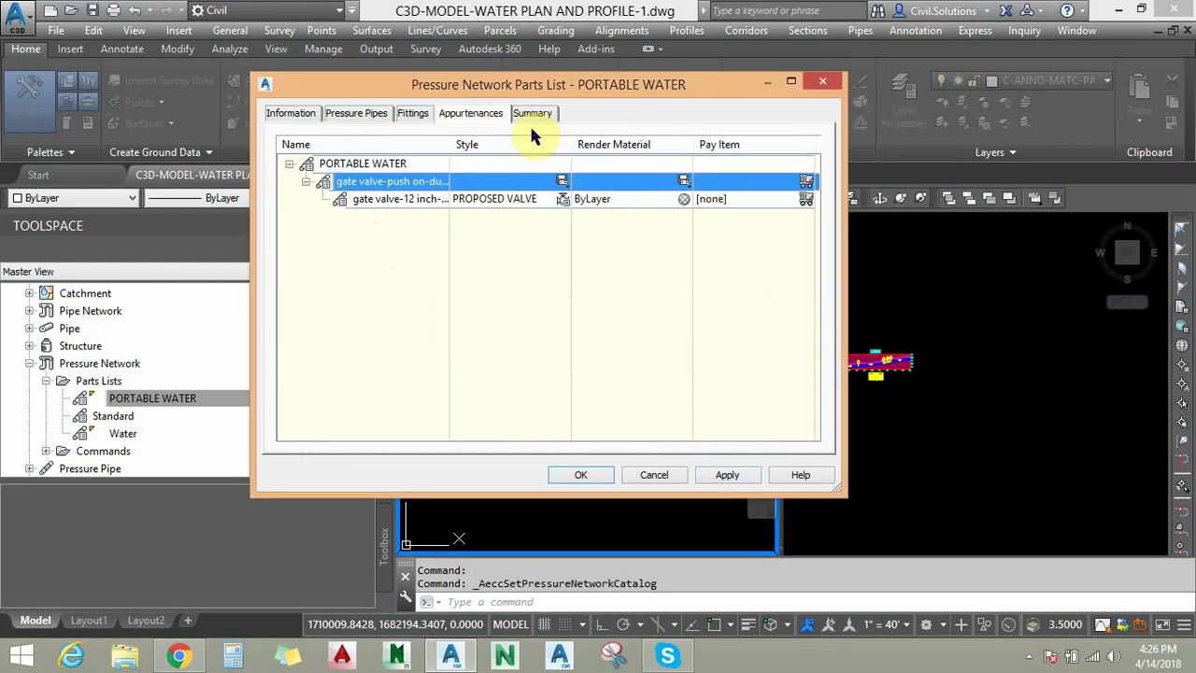
{"action": "left_click", "coordinate": [531, 114]}
{"action": "left_click", "coordinate": [287, 181]}
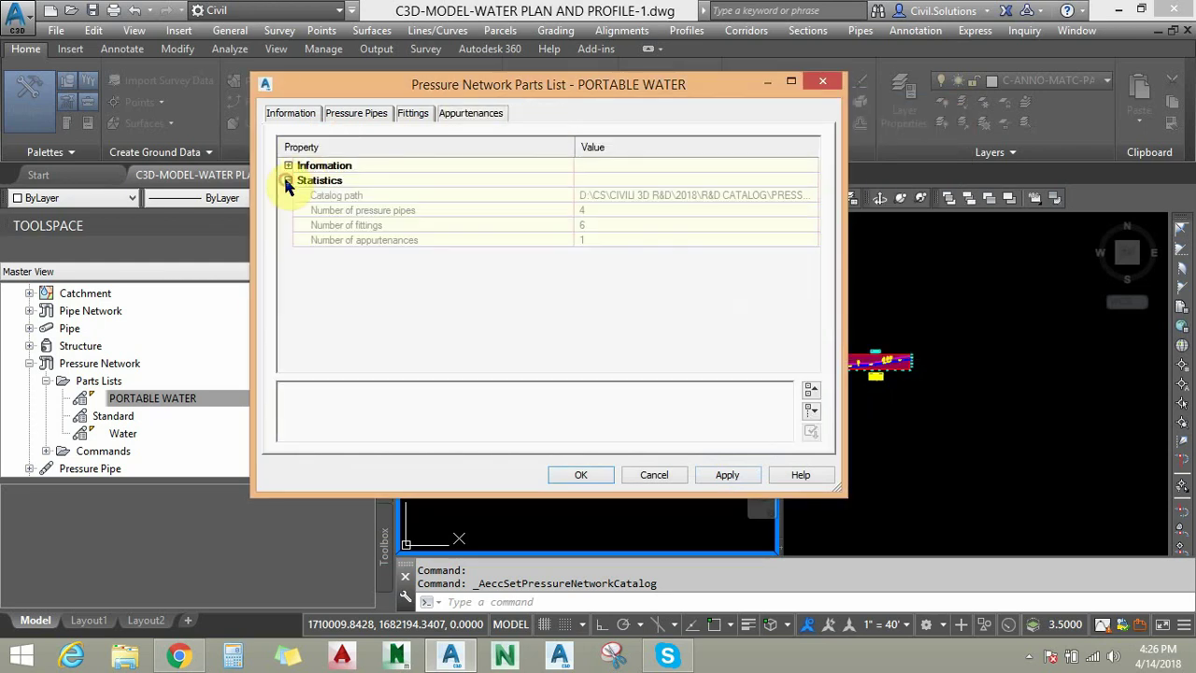
{"action": "left_click", "coordinate": [286, 166]}
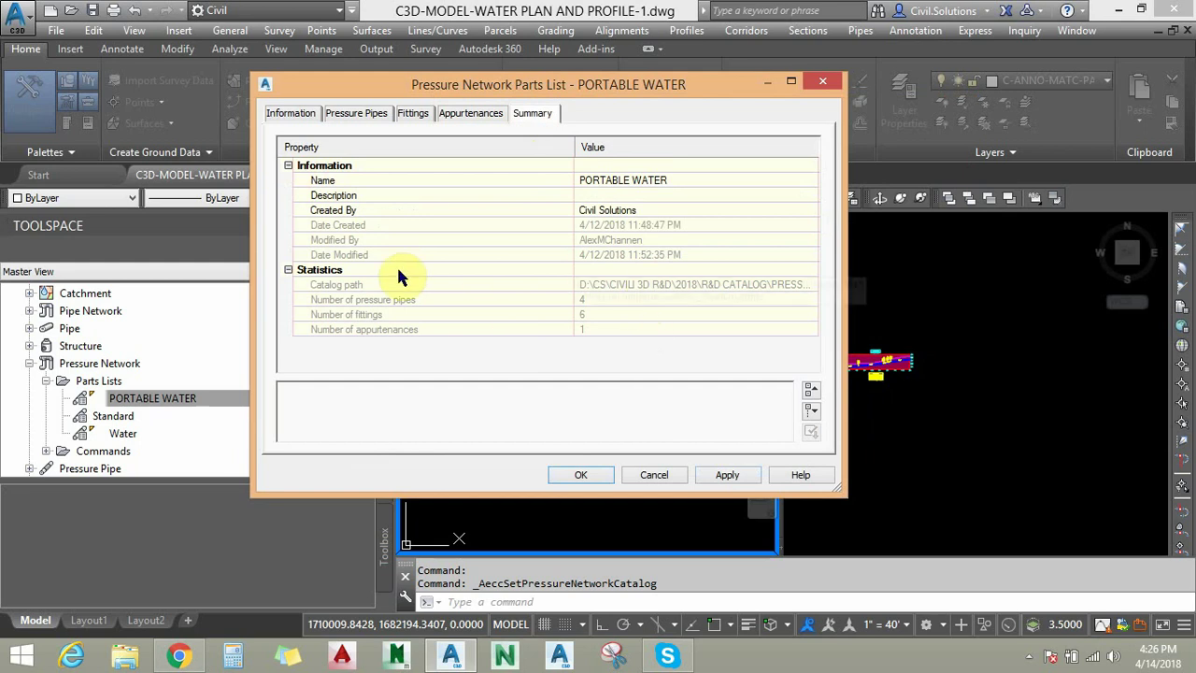
{"action": "left_click", "coordinate": [656, 477]}
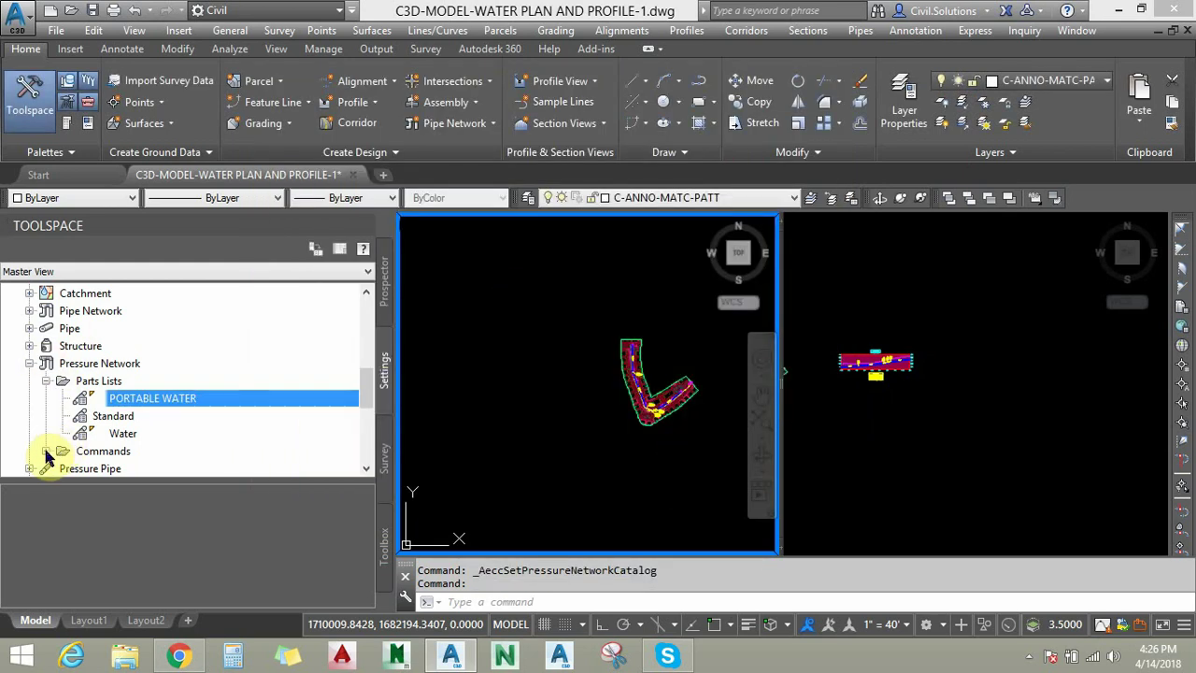
Expand the Pressure Pipe styles and Plan Profile label styles in the settings tree.
{"action": "left_click", "coordinate": [29, 468]}
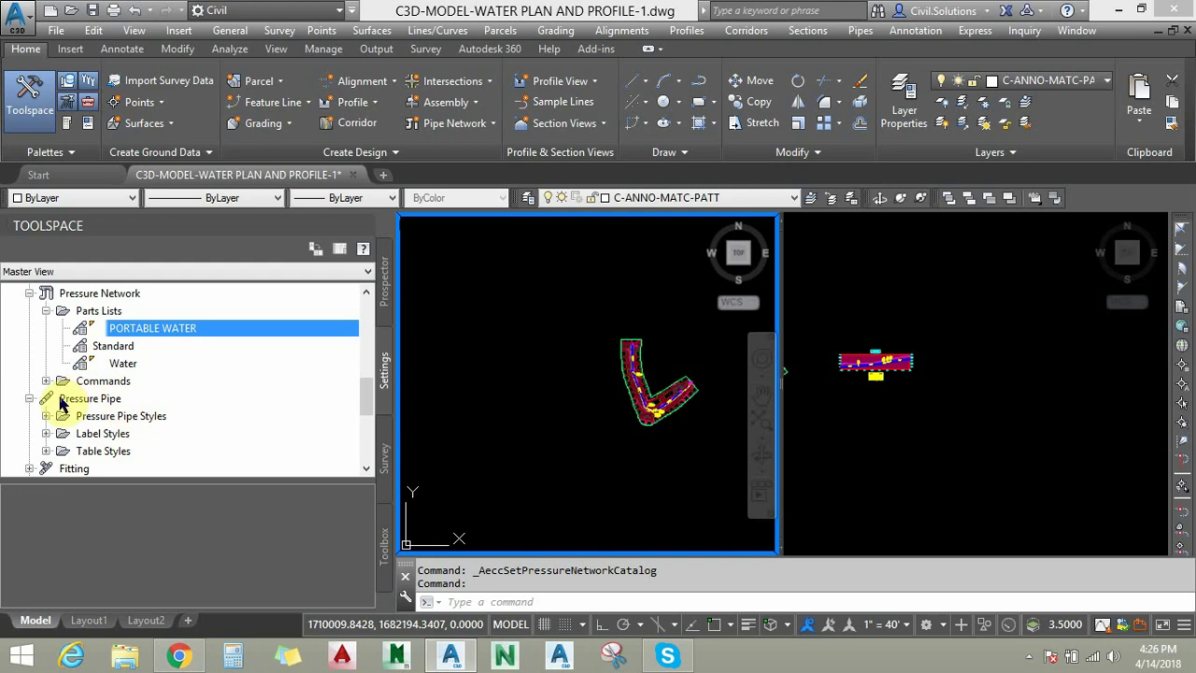
{"action": "scroll", "coordinate": [61, 400], "scroll_direction": "down", "scroll_amount": 1}
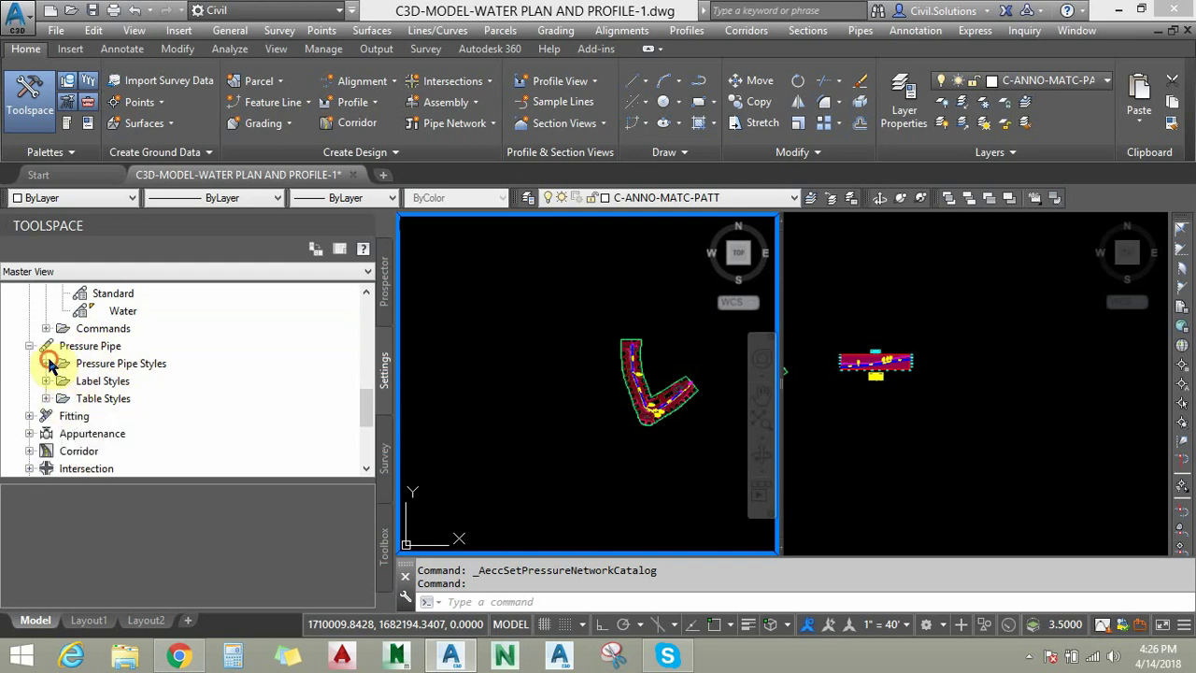
{"action": "left_click", "coordinate": [46, 363]}
{"action": "left_click", "coordinate": [120, 365]}
{"action": "scroll", "coordinate": [177, 351], "scroll_direction": "down", "scroll_amount": 1}
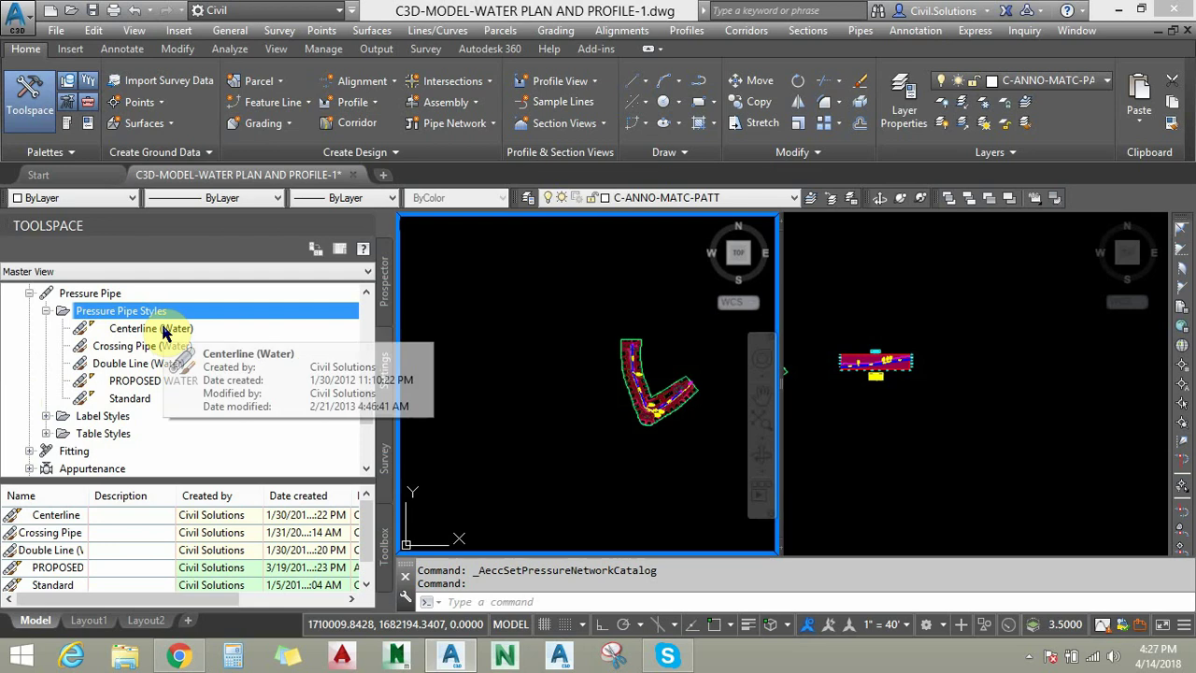
{"action": "scroll", "coordinate": [158, 331], "scroll_direction": "down", "scroll_amount": 1}
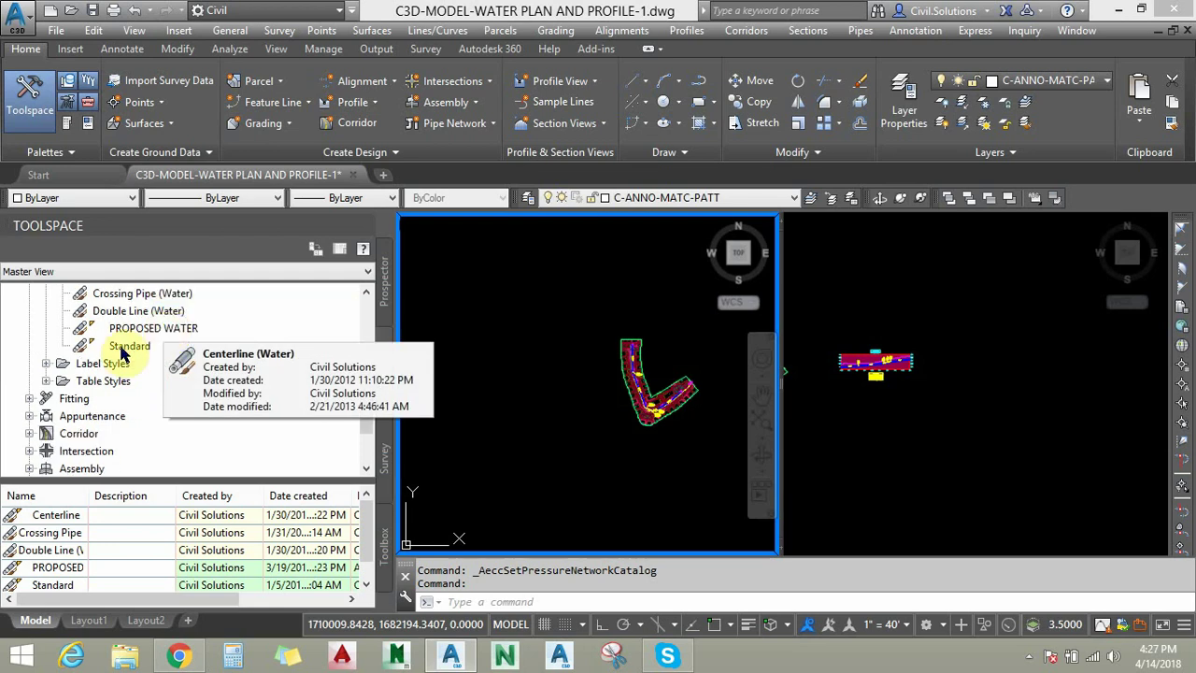
{"action": "left_click", "coordinate": [46, 363]}
{"action": "left_click", "coordinate": [63, 381]}
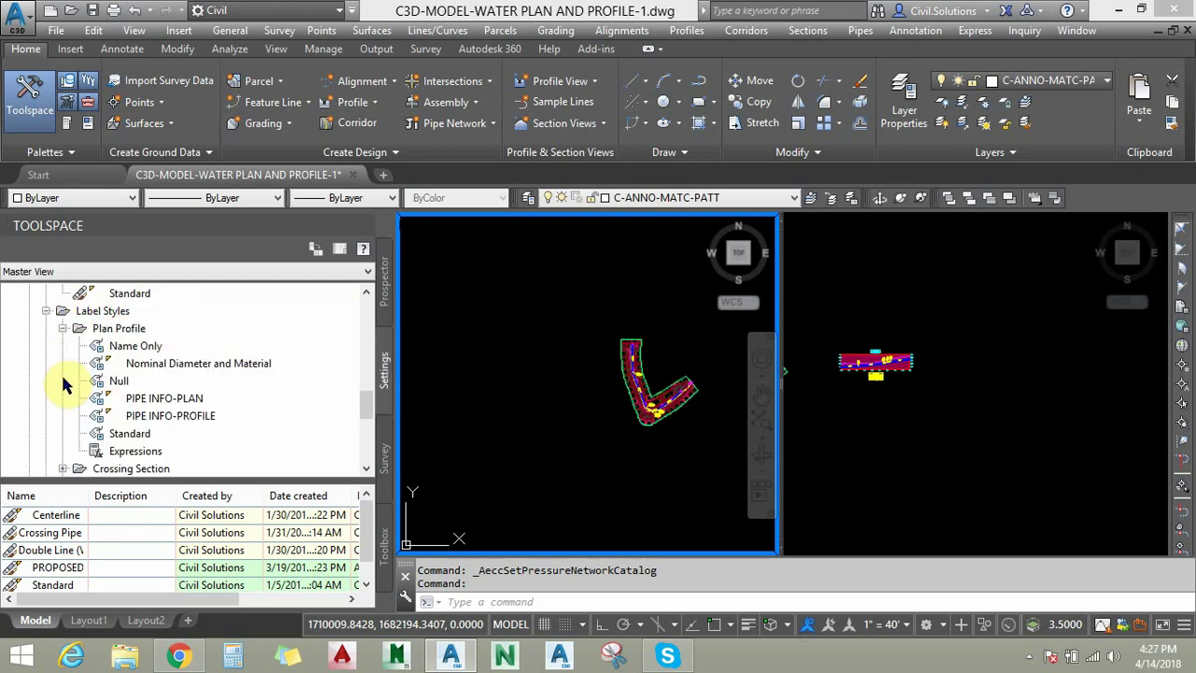
{"action": "scroll", "coordinate": [167, 366], "scroll_direction": "down", "scroll_amount": 2}
{"action": "scroll", "coordinate": [165, 368], "scroll_direction": "down", "scroll_amount": 1}
Expand the Fitting styles and Fitting label styles, such as FITTING INFO-PLAN and FITTING INFO-PROFILE.
{"action": "left_click", "coordinate": [29, 363]}
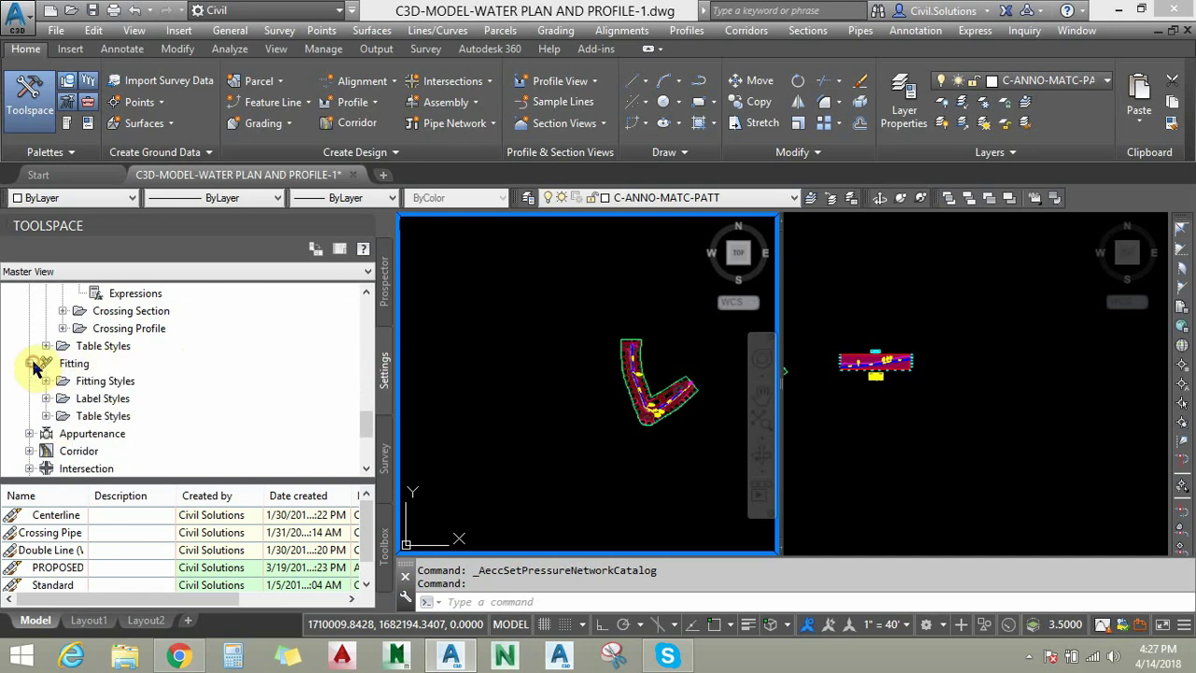
{"action": "left_click", "coordinate": [47, 381]}
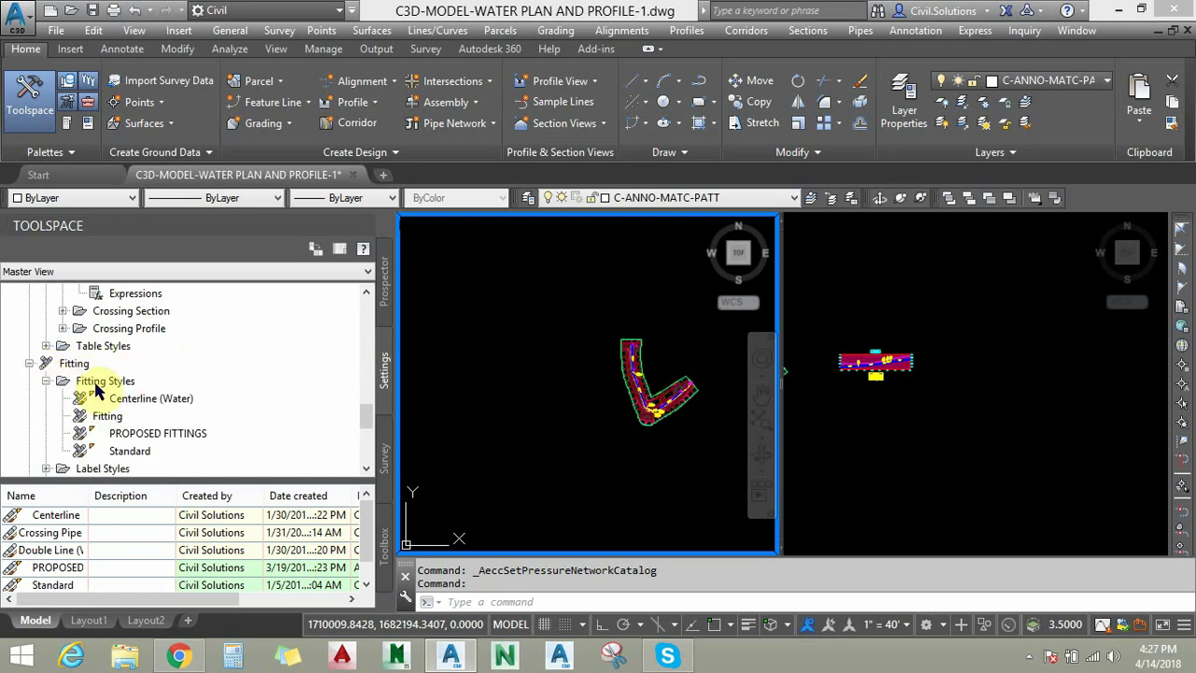
{"action": "scroll", "coordinate": [121, 387], "scroll_direction": "down", "scroll_amount": 2}
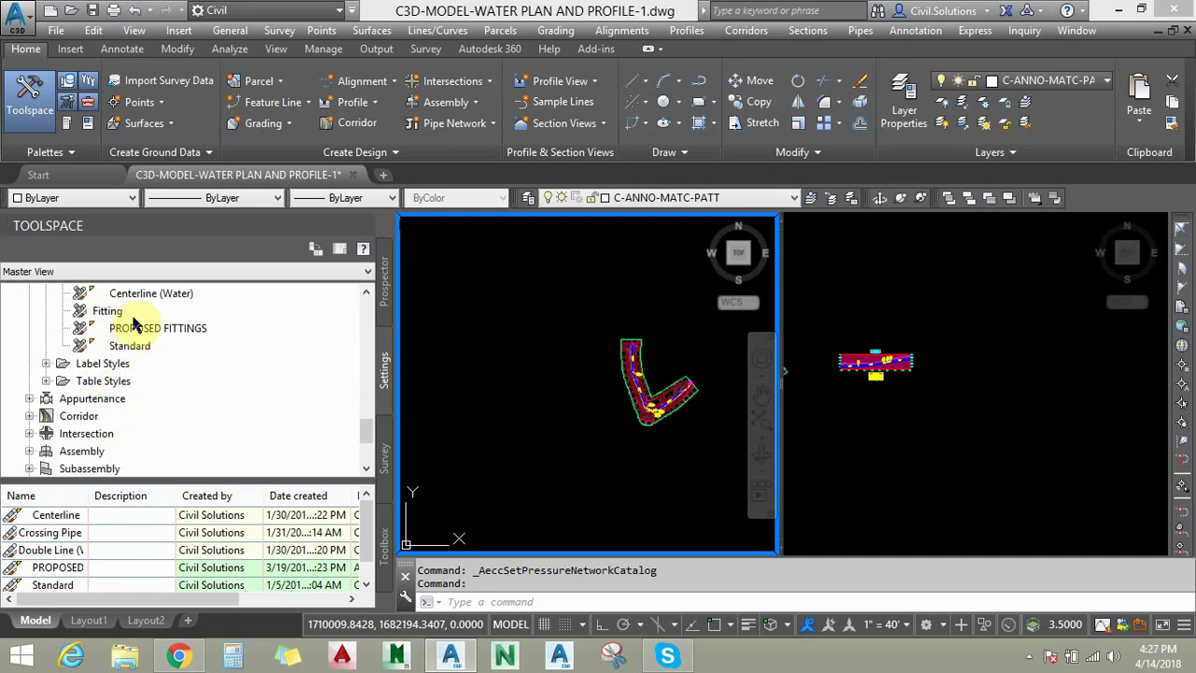
{"action": "left_click", "coordinate": [46, 363]}
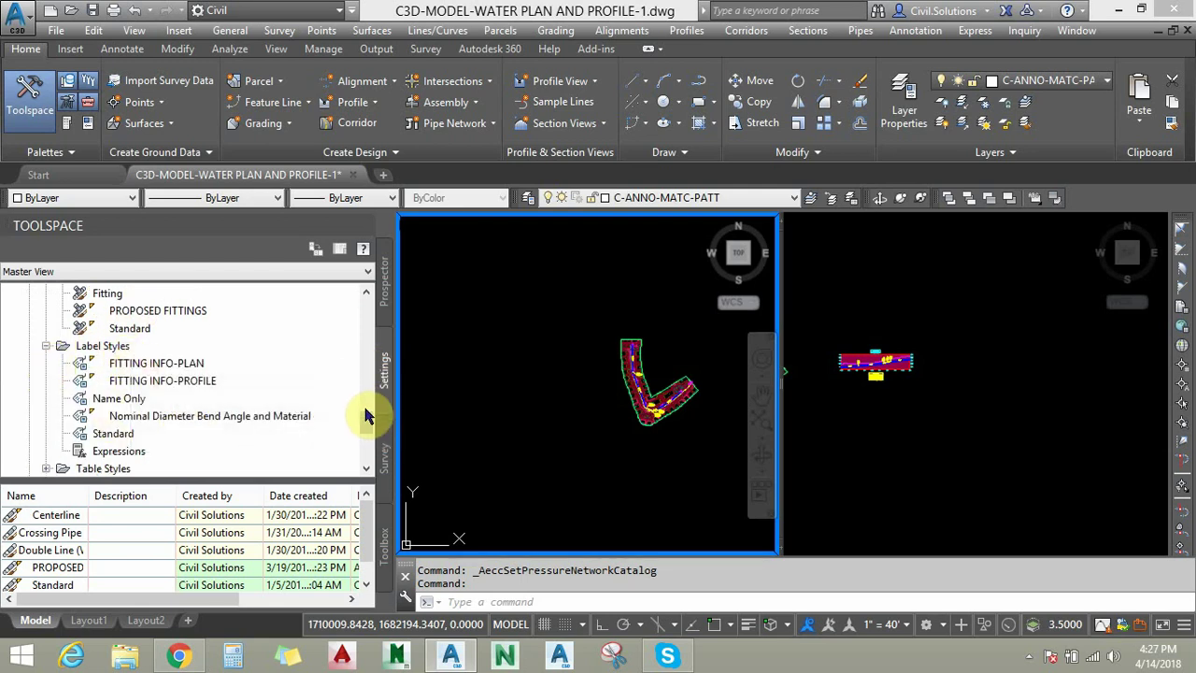
{"action": "scroll", "coordinate": [369, 420], "scroll_direction": "down", "scroll_amount": 2}
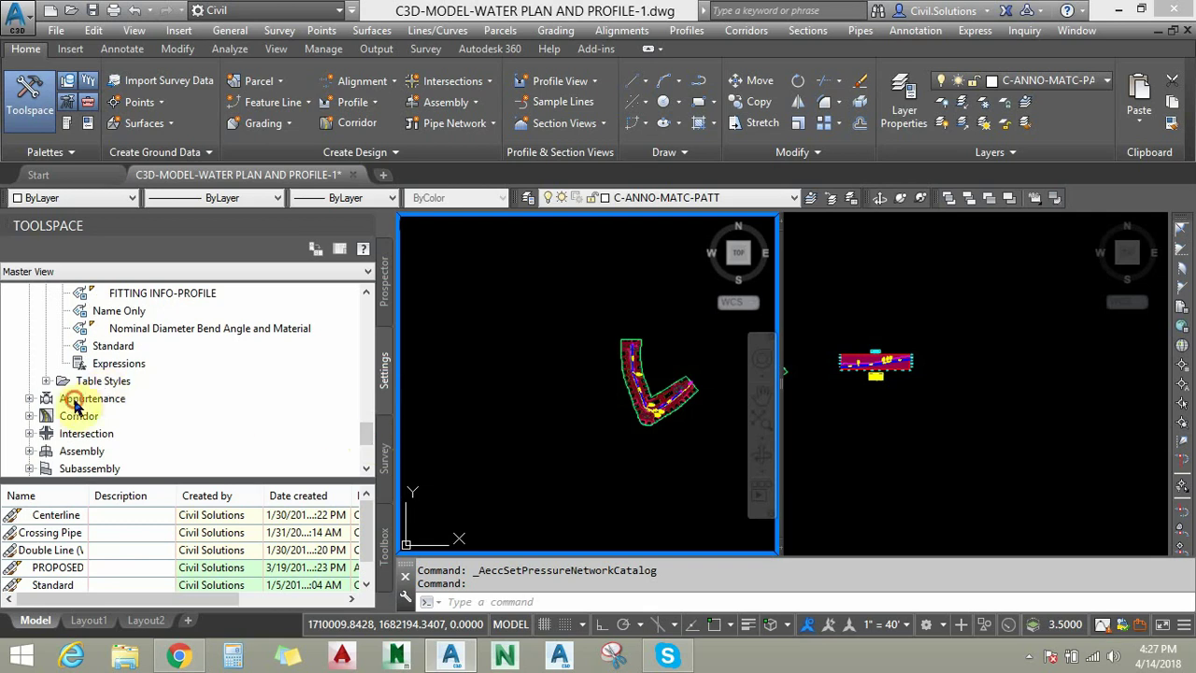
Expand the Appurtenance styles (PROPOSED VALVE) and label styles (Name Only, Nominal Diameter Valve Type, Standard).
{"action": "left_click", "coordinate": [46, 399]}
{"action": "left_click", "coordinate": [29, 398]}
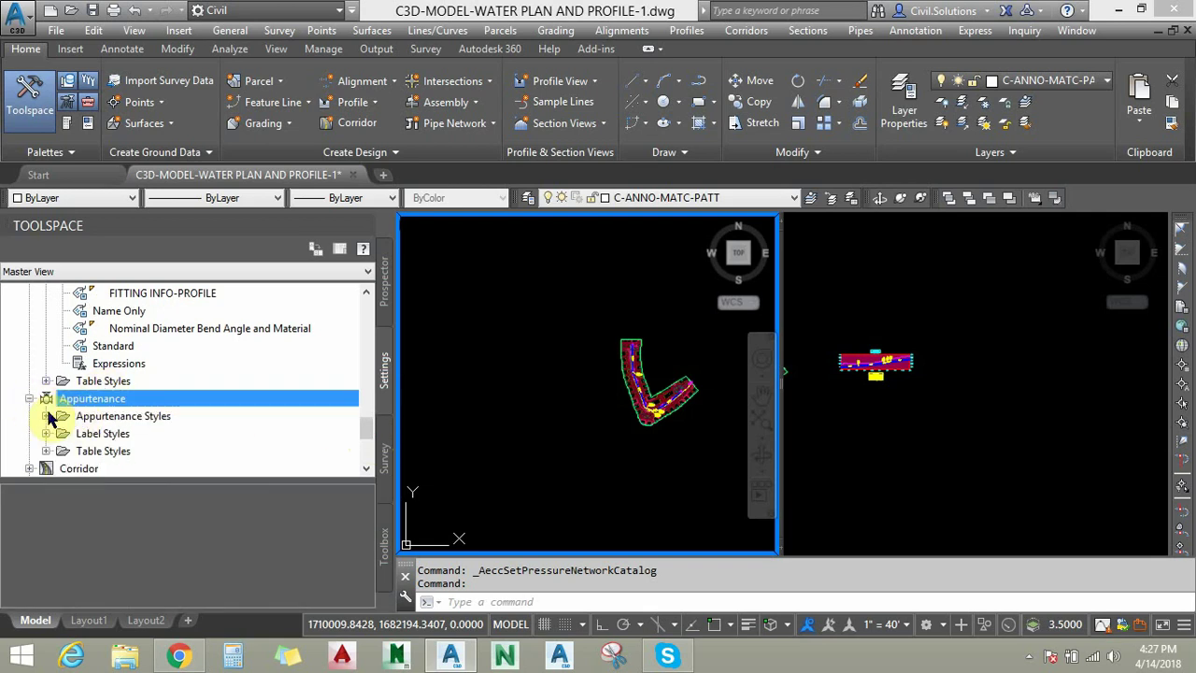
{"action": "left_click", "coordinate": [46, 415]}
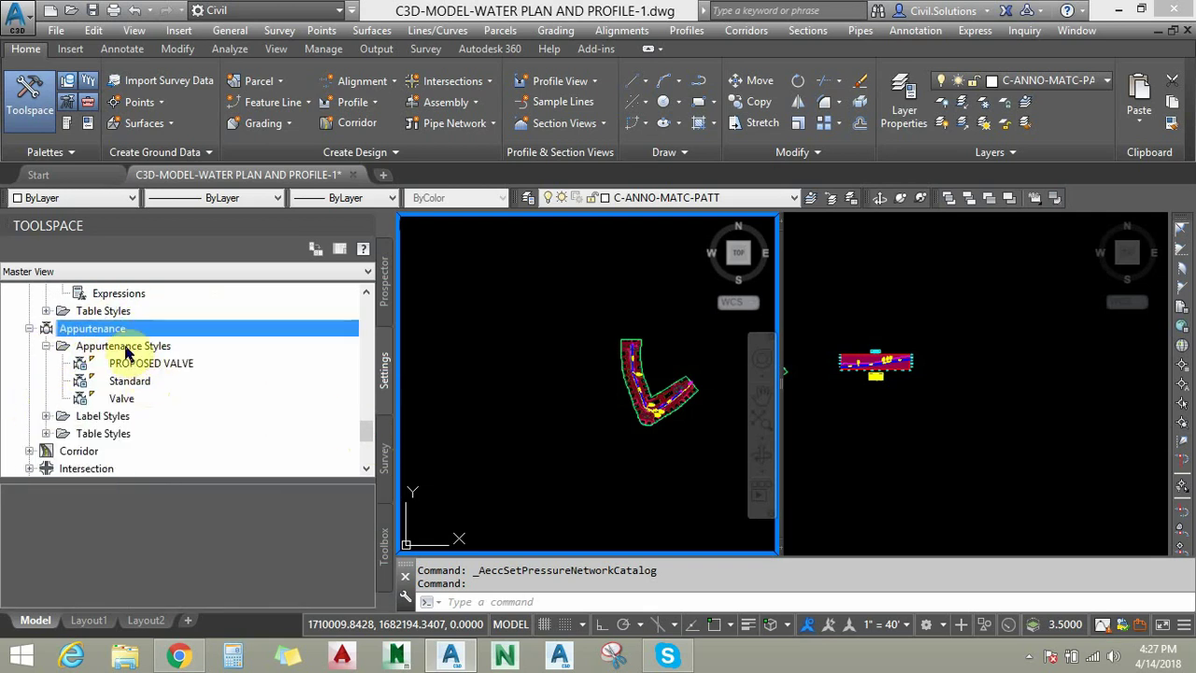
{"action": "left_click", "coordinate": [127, 348]}
{"action": "left_click", "coordinate": [120, 366]}
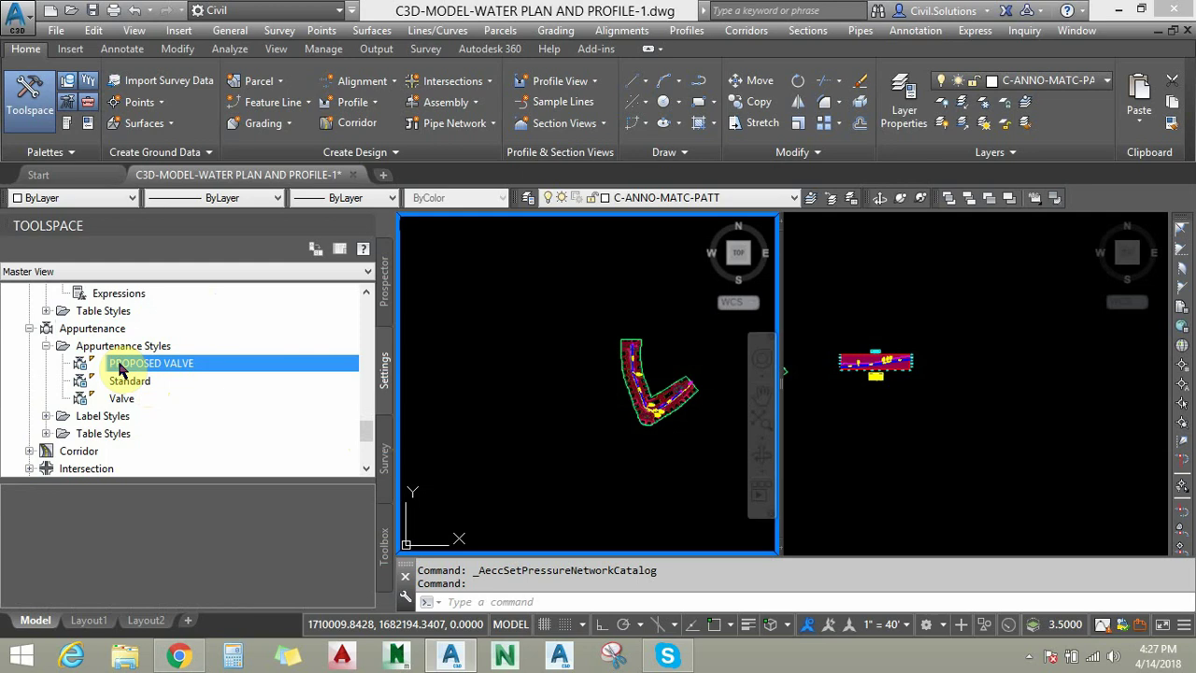
{"action": "left_click", "coordinate": [98, 417]}
{"action": "left_click", "coordinate": [46, 416]}
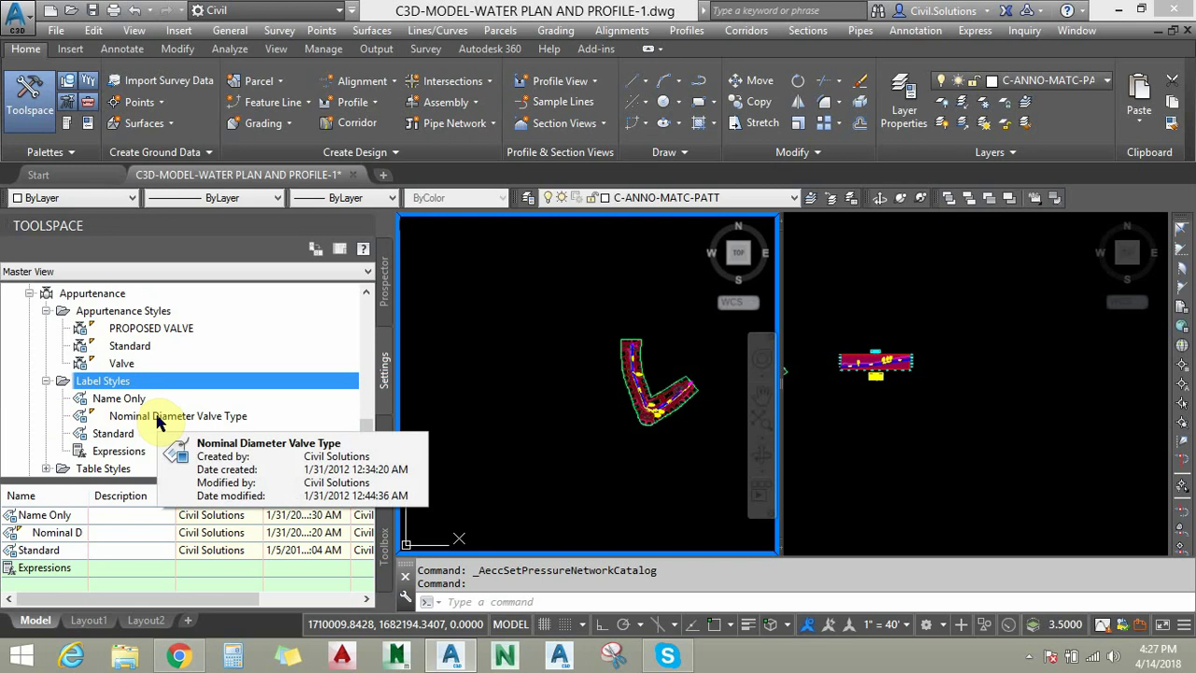
{"action": "left_click_drag", "start_coordinate": [367, 433], "coordinate": [351, 356]}
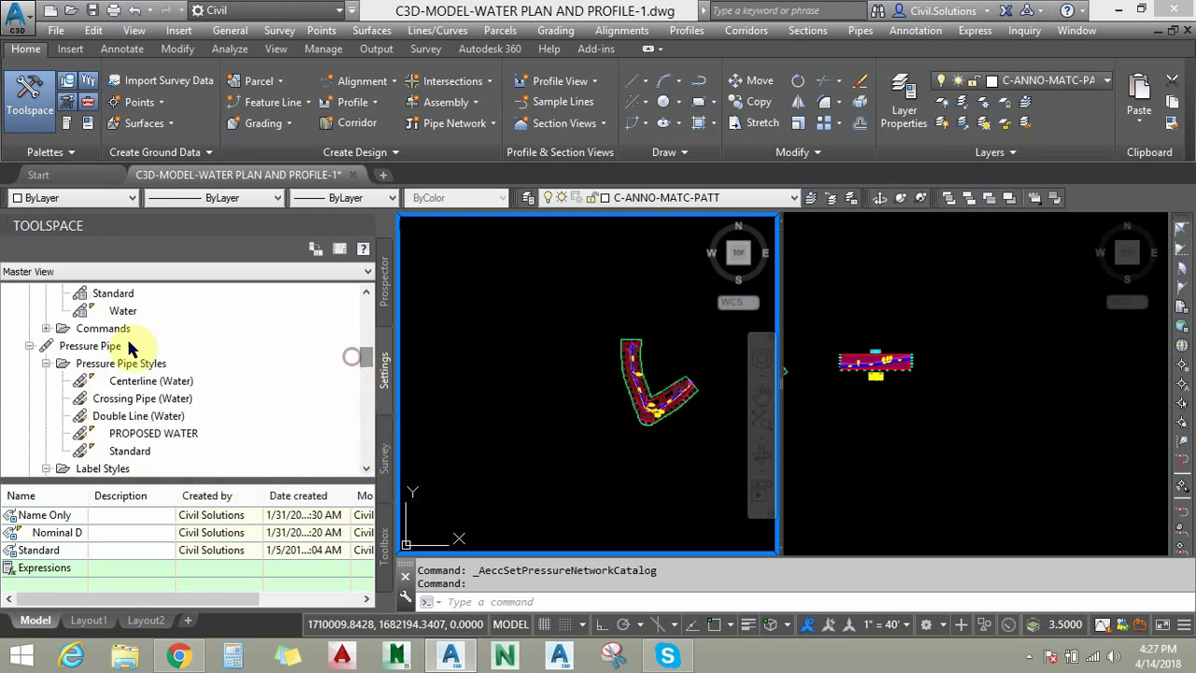
Scroll back up and select Pressure Network and its Parts Lists.
{"action": "left_click", "coordinate": [94, 346]}
{"action": "scroll", "coordinate": [95, 346], "scroll_direction": "up", "scroll_amount": 2}
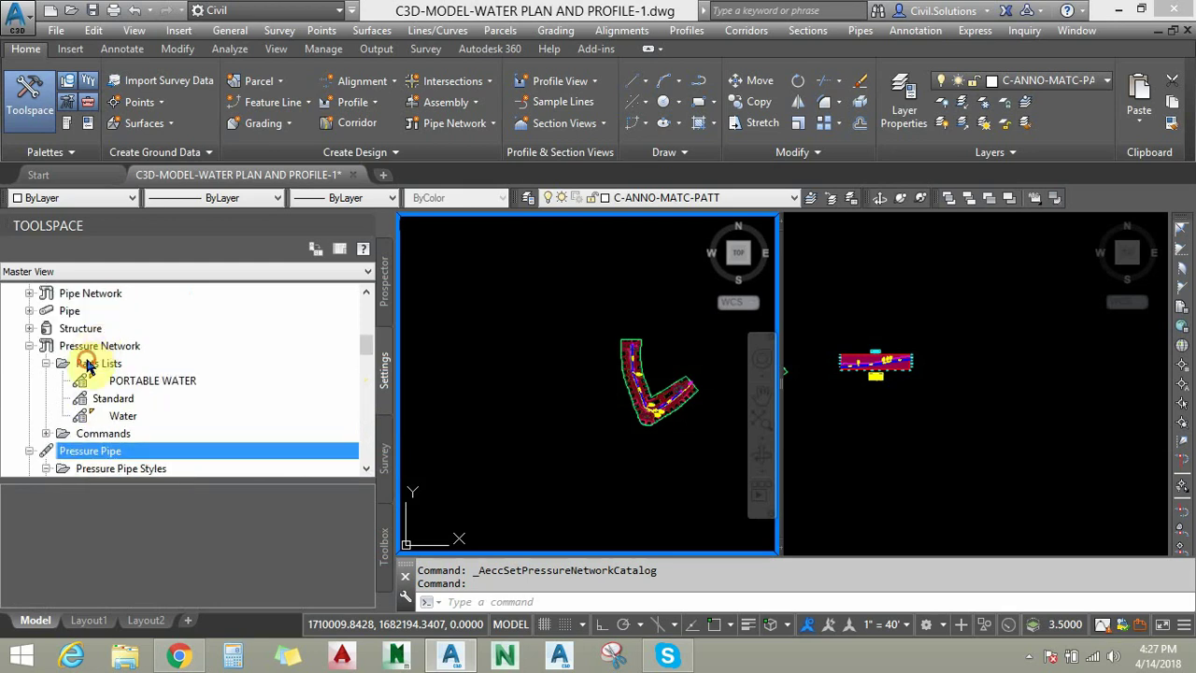
{"action": "left_click", "coordinate": [87, 363]}
{"action": "left_click", "coordinate": [90, 347]}
In Pressure Network Edit Feature Settings, change Fitting Default Style to PROPOSED FITTINGS.
{"action": "right_click", "coordinate": [90, 349]}
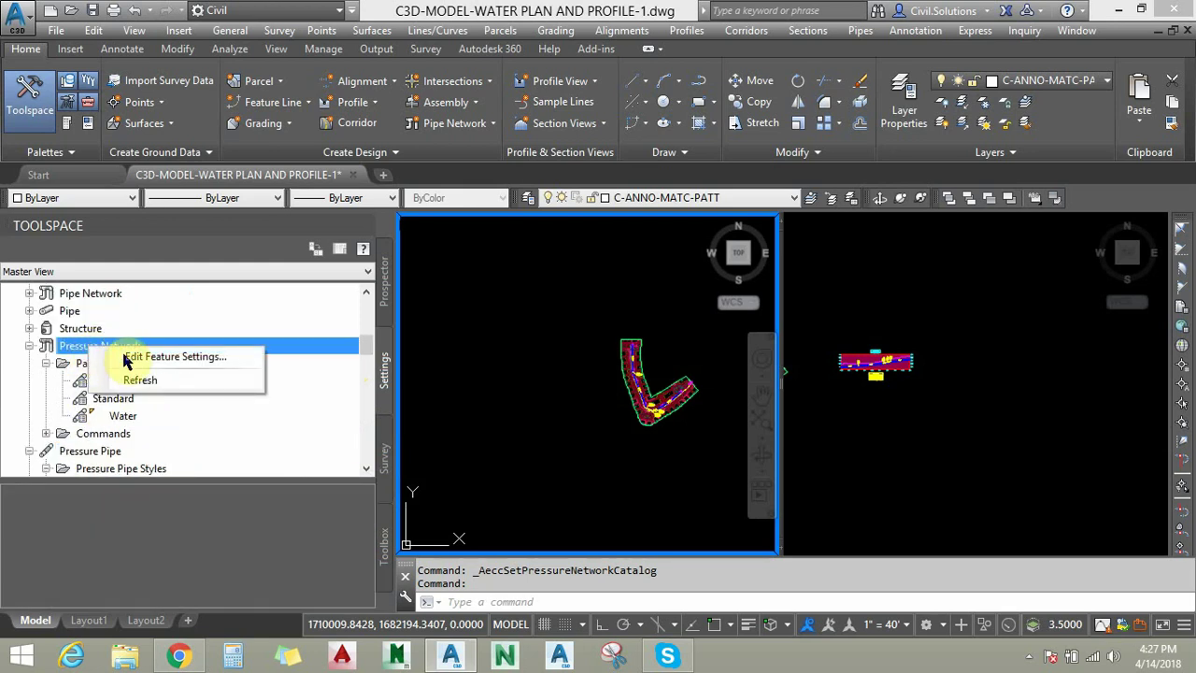
{"action": "left_click", "coordinate": [159, 356]}
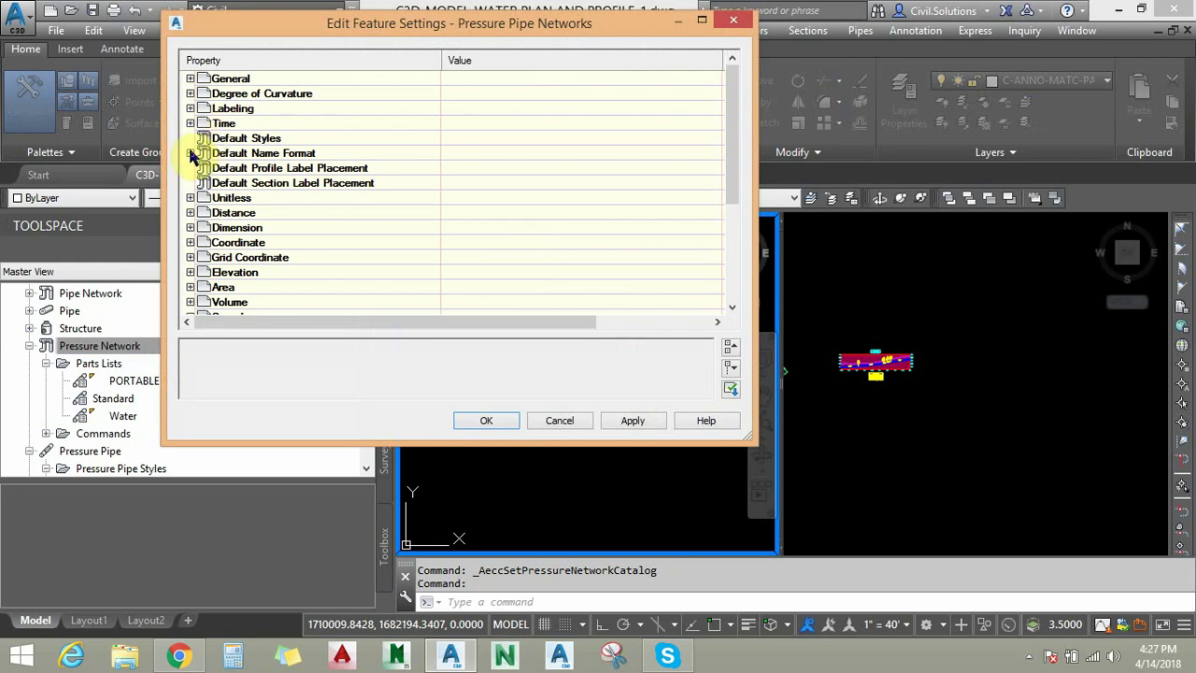
{"action": "left_click", "coordinate": [191, 138]}
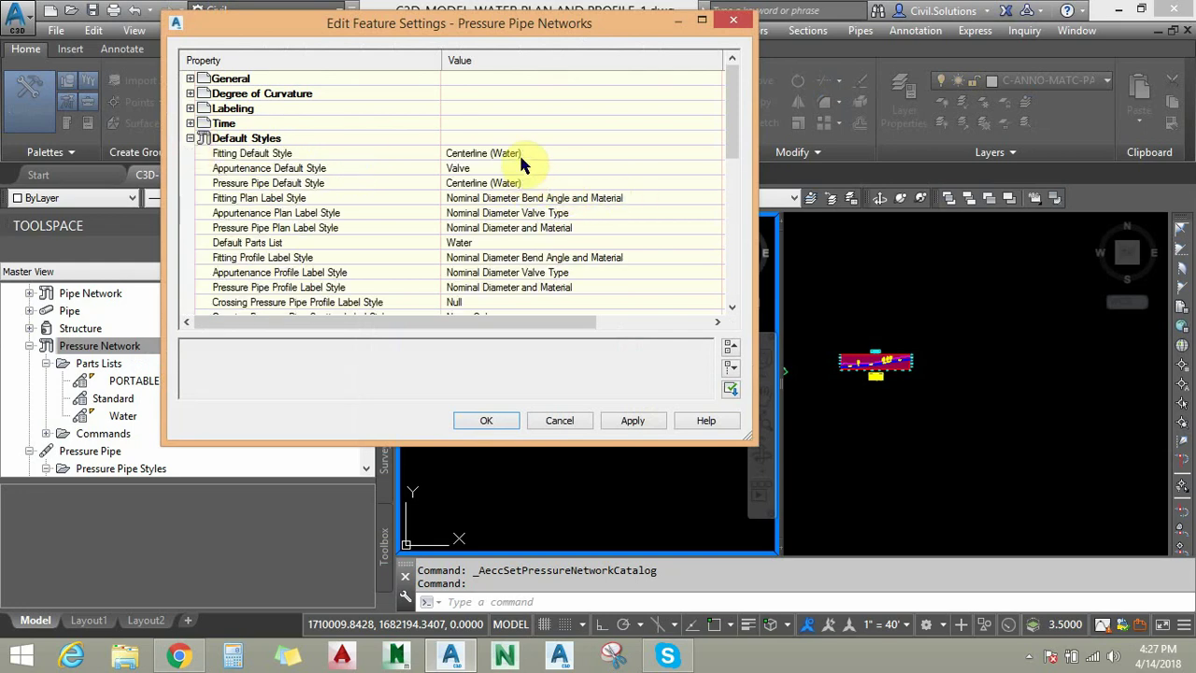
{"action": "left_click", "coordinate": [383, 155]}
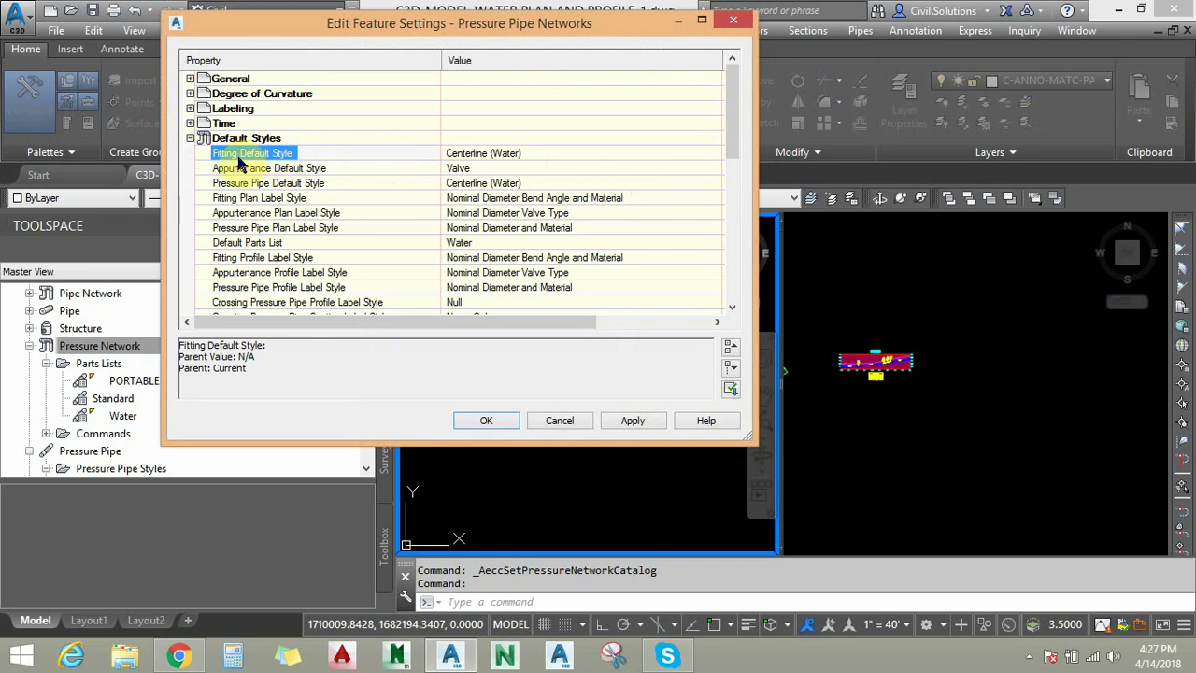
{"action": "left_click", "coordinate": [571, 152]}
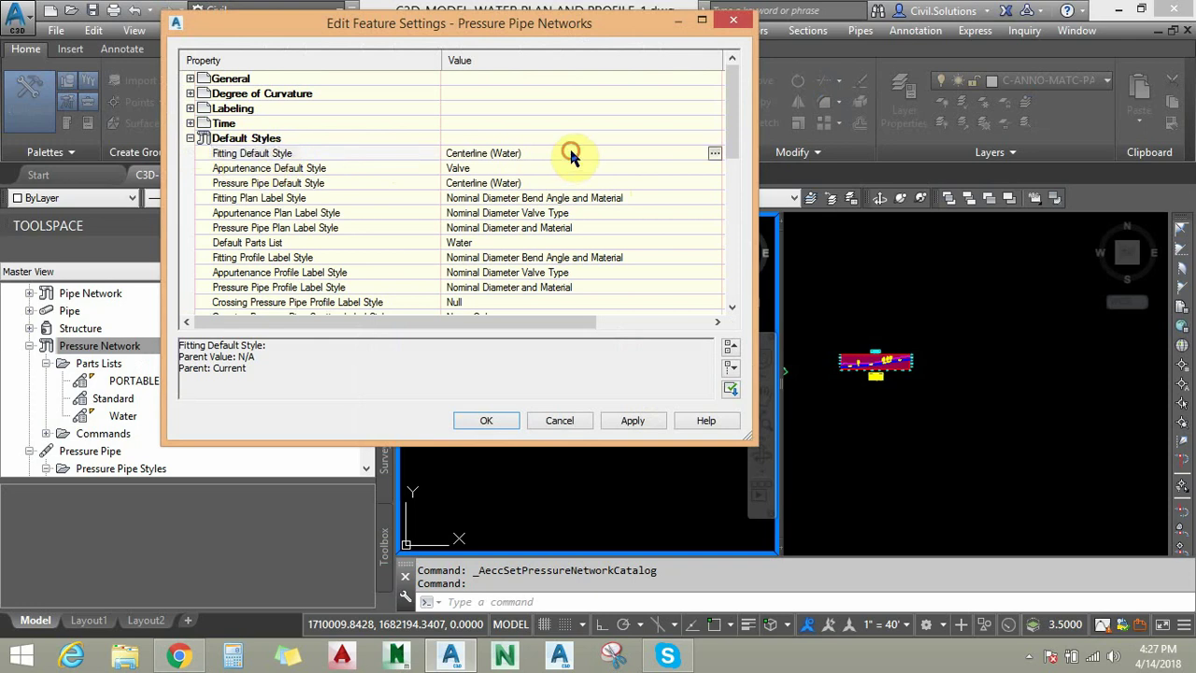
{"action": "left_click", "coordinate": [714, 153]}
{"action": "left_click", "coordinate": [355, 157]}
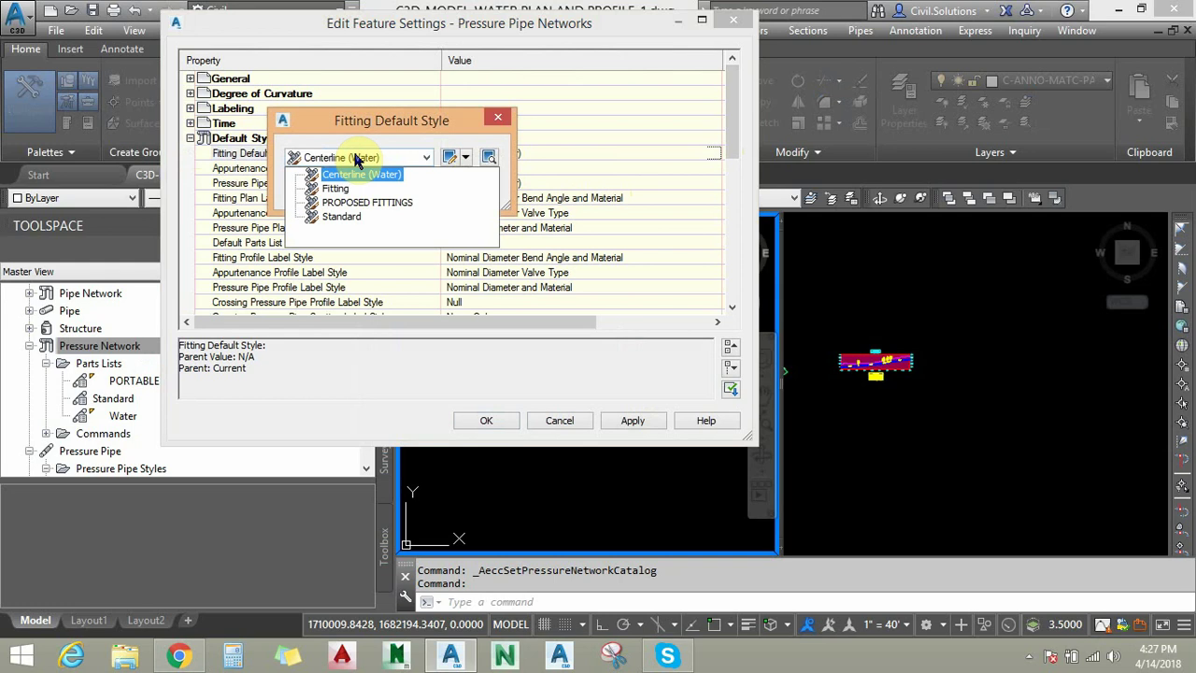
{"action": "left_click", "coordinate": [336, 201]}
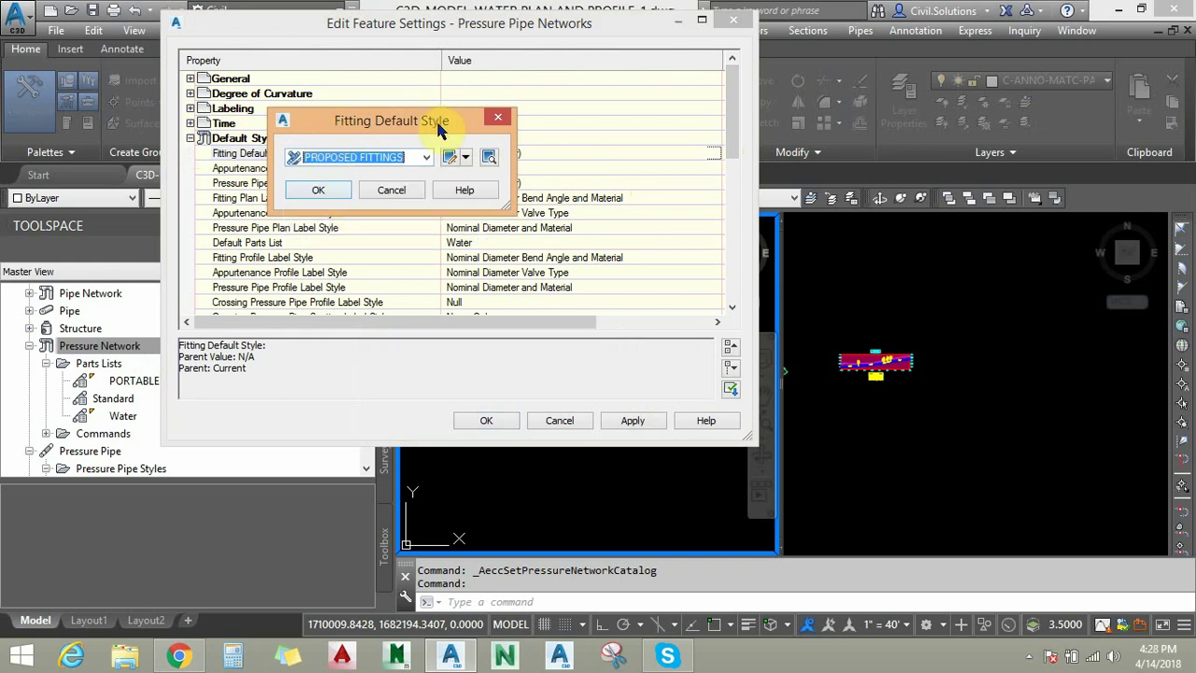
{"action": "left_click", "coordinate": [319, 191]}
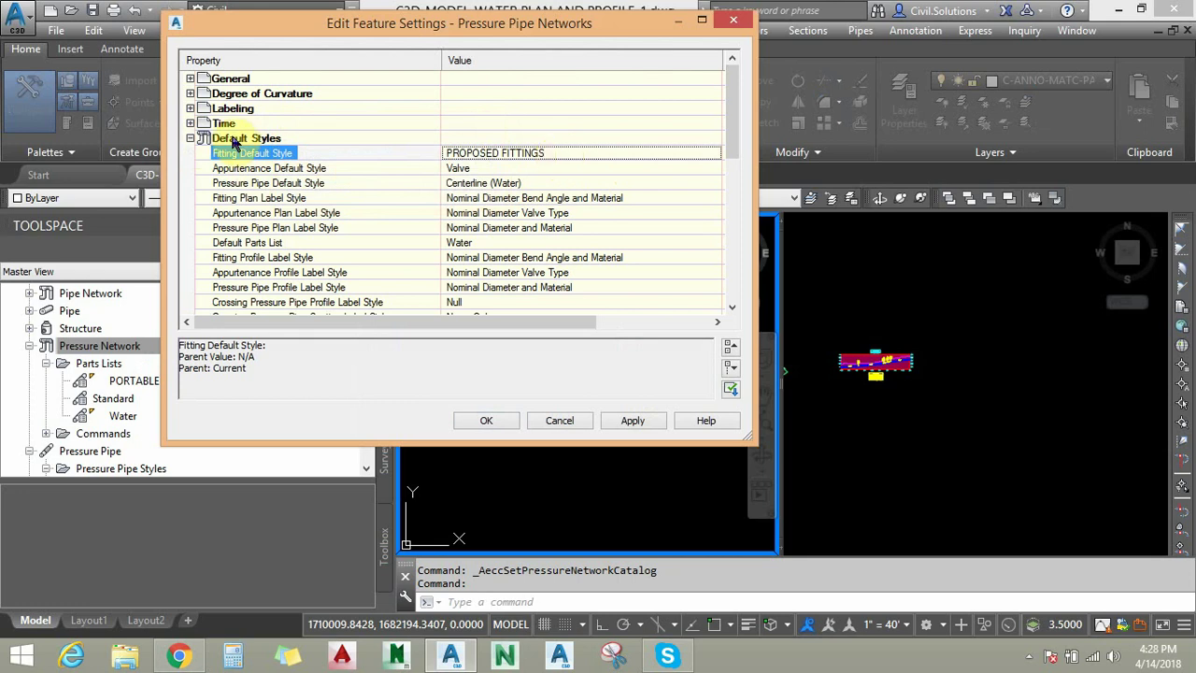
{"action": "left_click", "coordinate": [254, 199]}
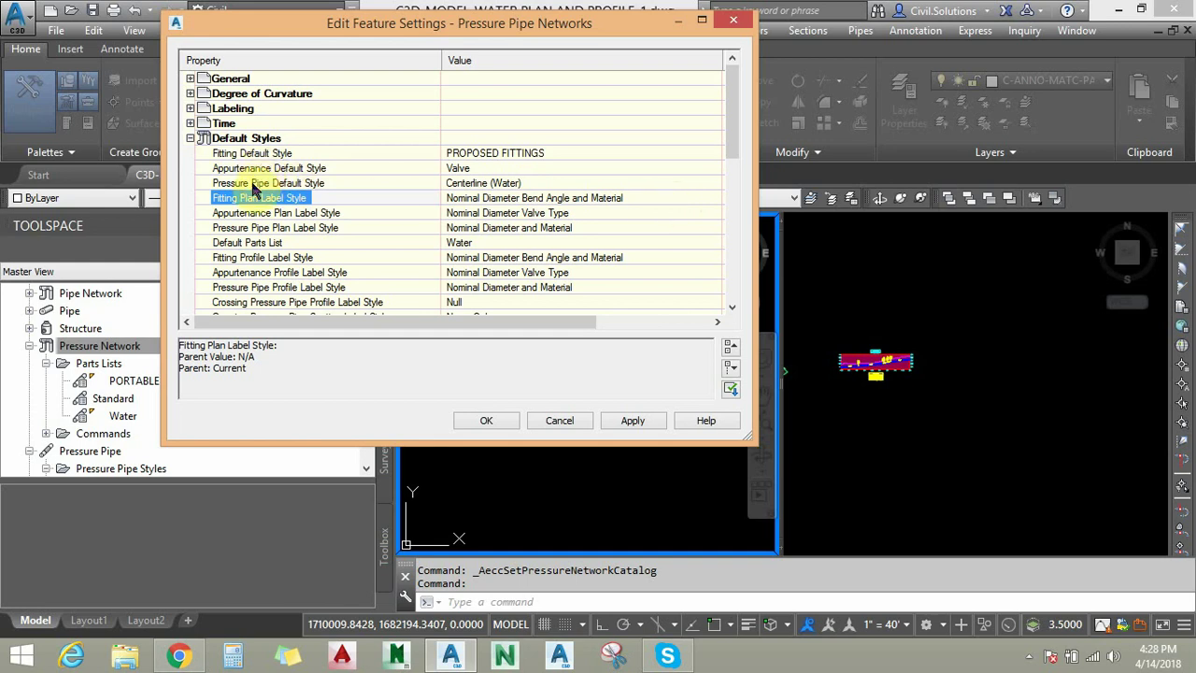
Inspect the Default Name Format, Profile Label Placement and Section Label Placement settings, then cancel unchanged.
{"action": "scroll", "coordinate": [259, 175], "scroll_direction": "down", "scroll_amount": 1}
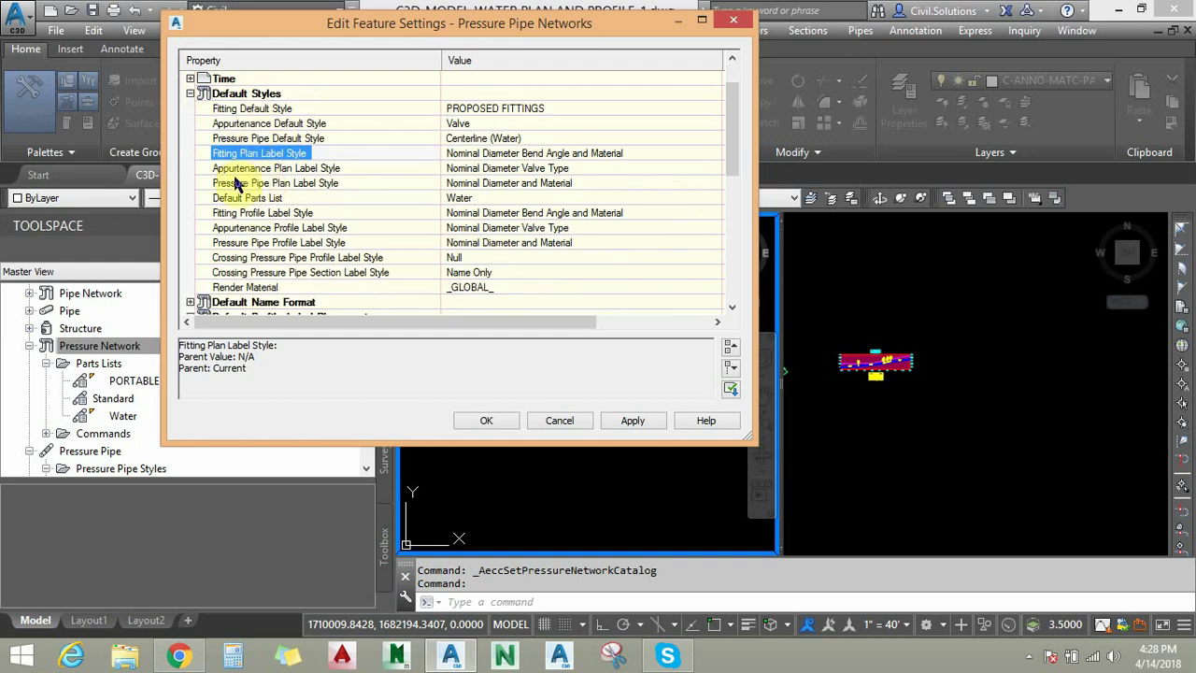
{"action": "left_click", "coordinate": [190, 94]}
{"action": "left_click", "coordinate": [198, 111]}
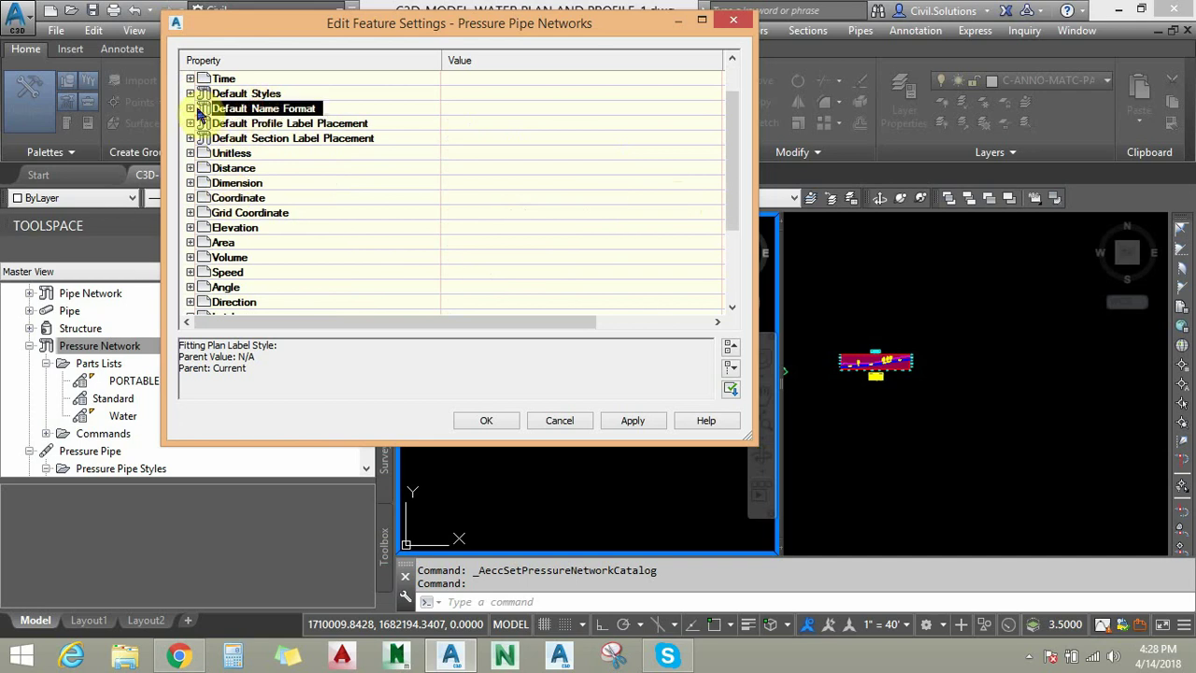
{"action": "left_click", "coordinate": [190, 108]}
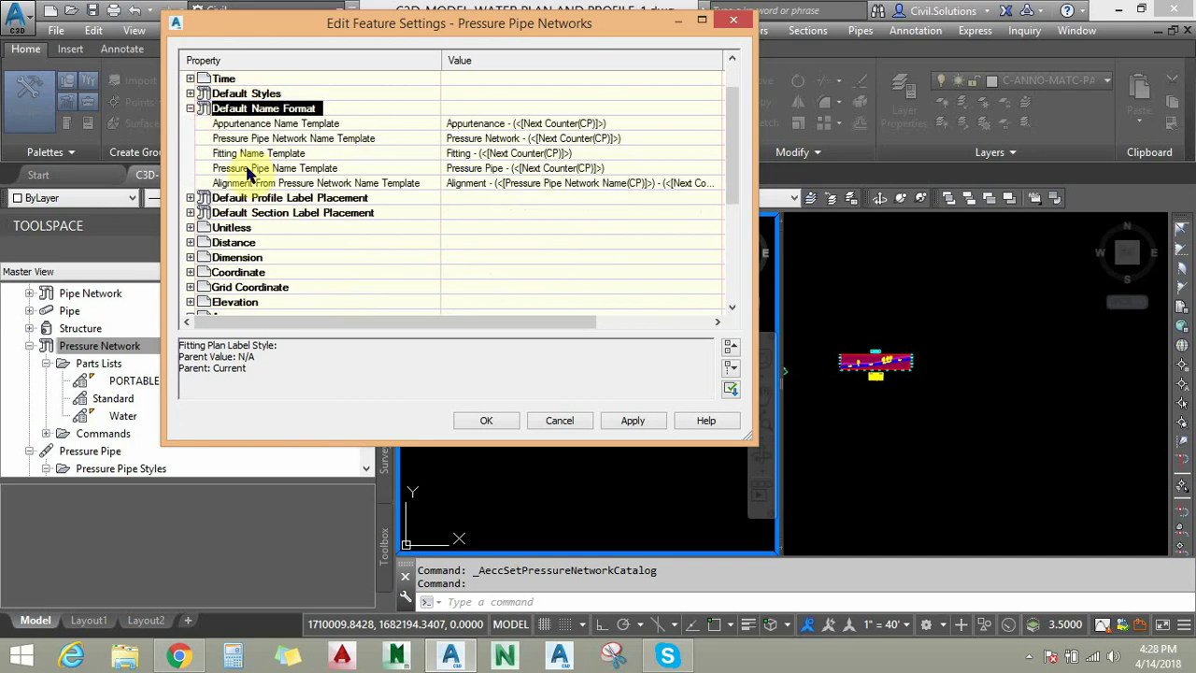
{"action": "left_click", "coordinate": [190, 198]}
{"action": "left_click", "coordinate": [190, 198]}
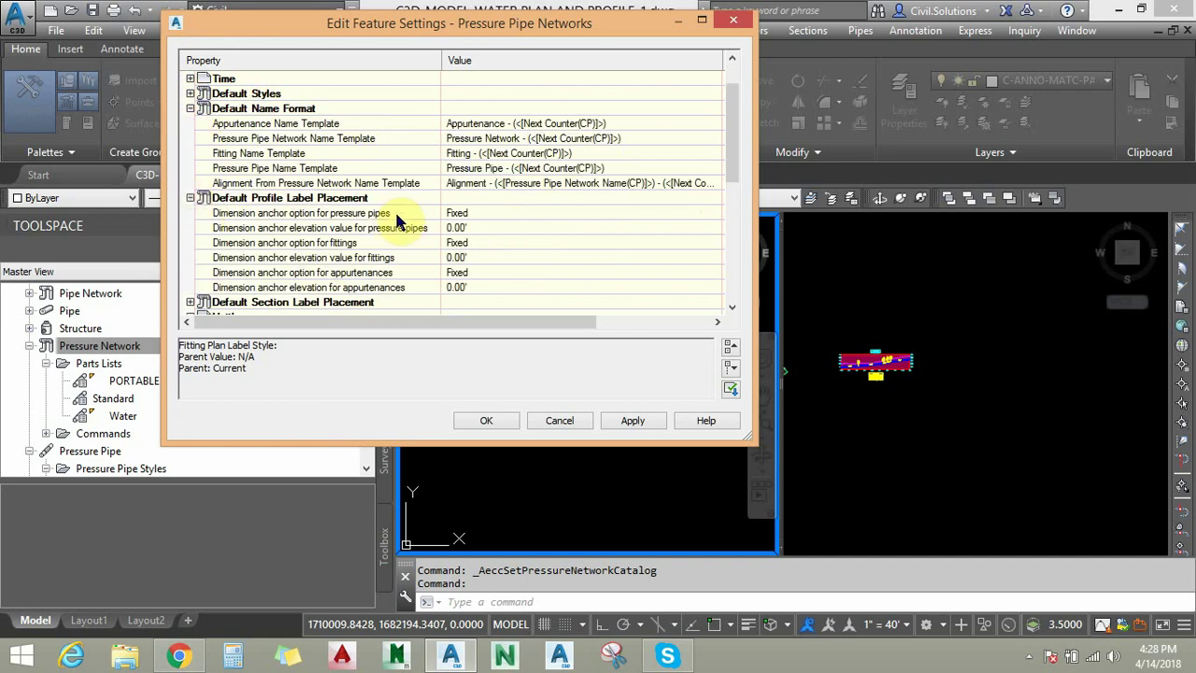
{"action": "scroll", "coordinate": [341, 217], "scroll_direction": "down", "scroll_amount": 1}
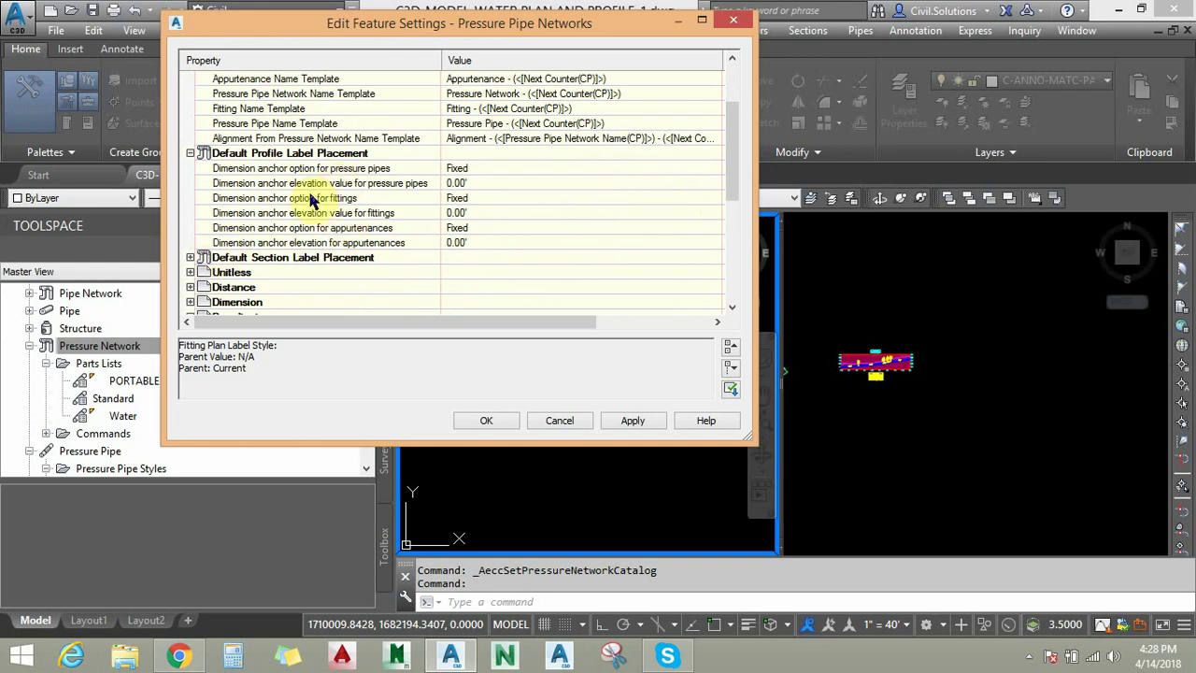
{"action": "left_click", "coordinate": [192, 257]}
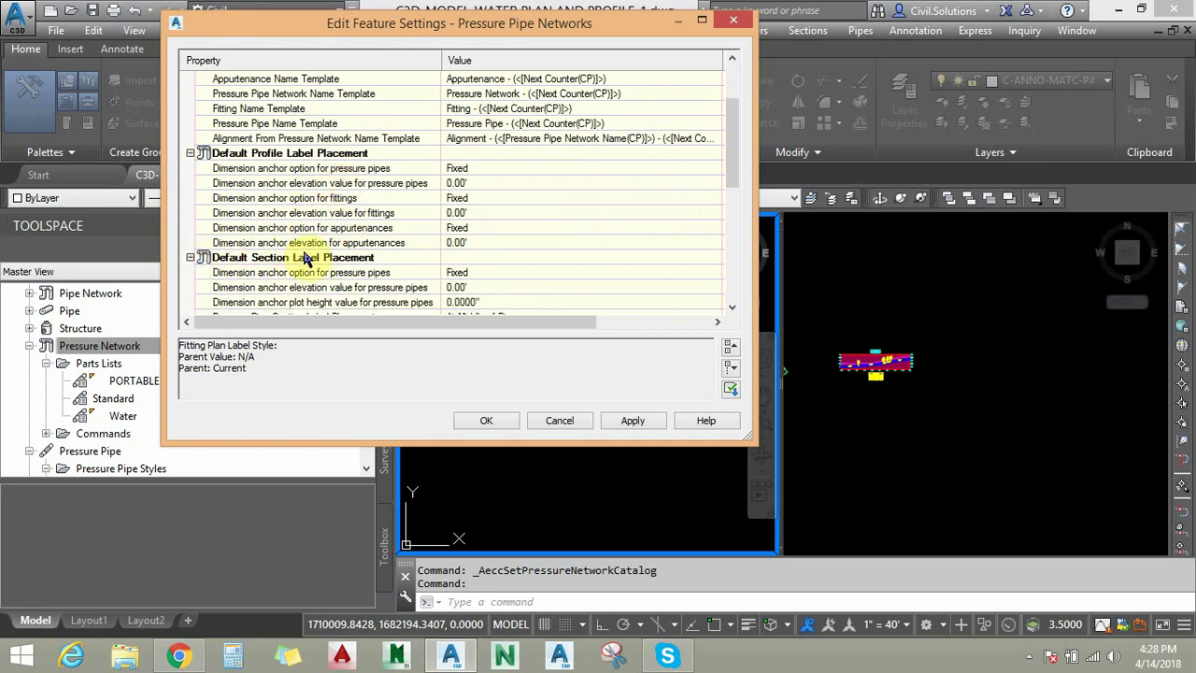
{"action": "scroll", "coordinate": [302, 254], "scroll_direction": "down", "scroll_amount": 1}
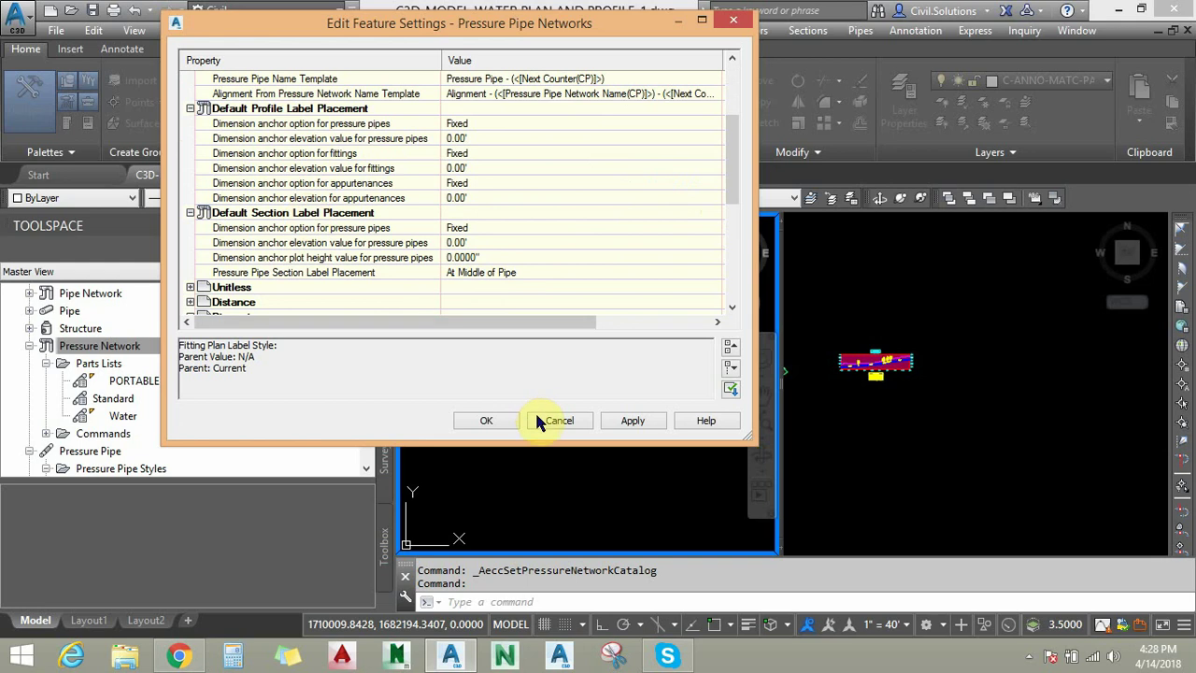
{"action": "left_click", "coordinate": [559, 421]}
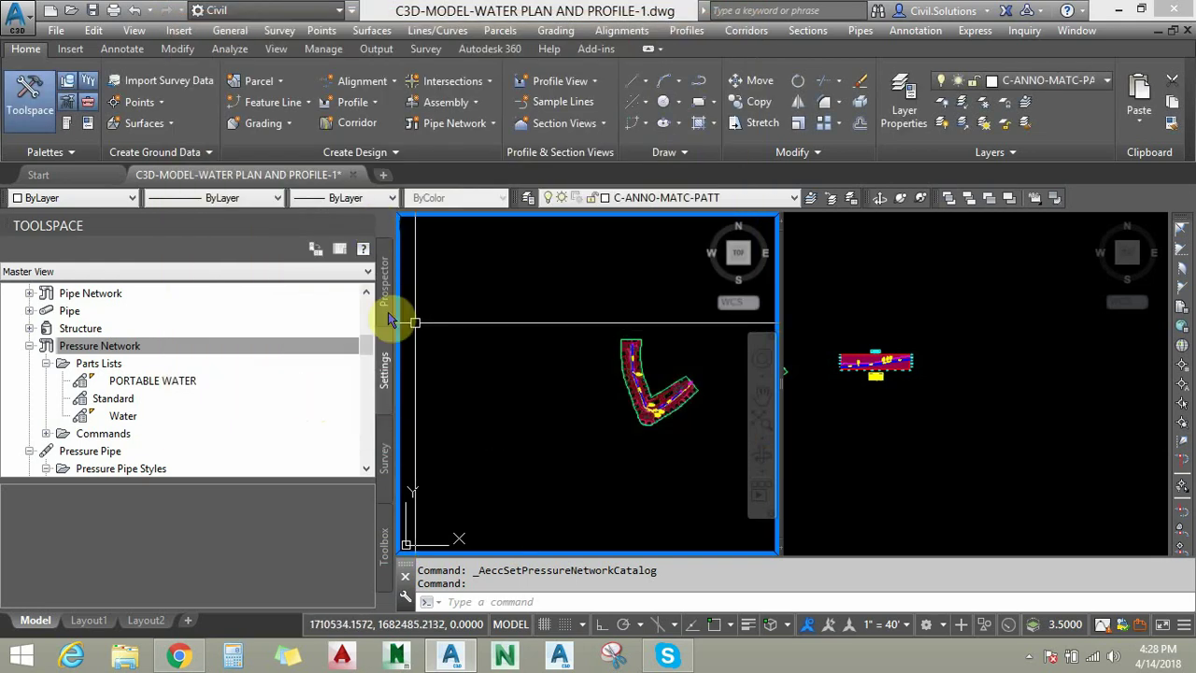
Window-zoom the plan view onto the bent water network.
{"action": "left_click", "coordinate": [381, 306]}
{"action": "mouse_move", "coordinate": [642, 294]}
{"action": "middle_mouse_down"}
{"action": "mouse_move", "coordinate": [586, 262]}
{"action": "mouse_move", "coordinate": [613, 266]}
{"action": "mouse_move", "coordinate": [633, 296]}
{"action": "middle_mouse_up"}
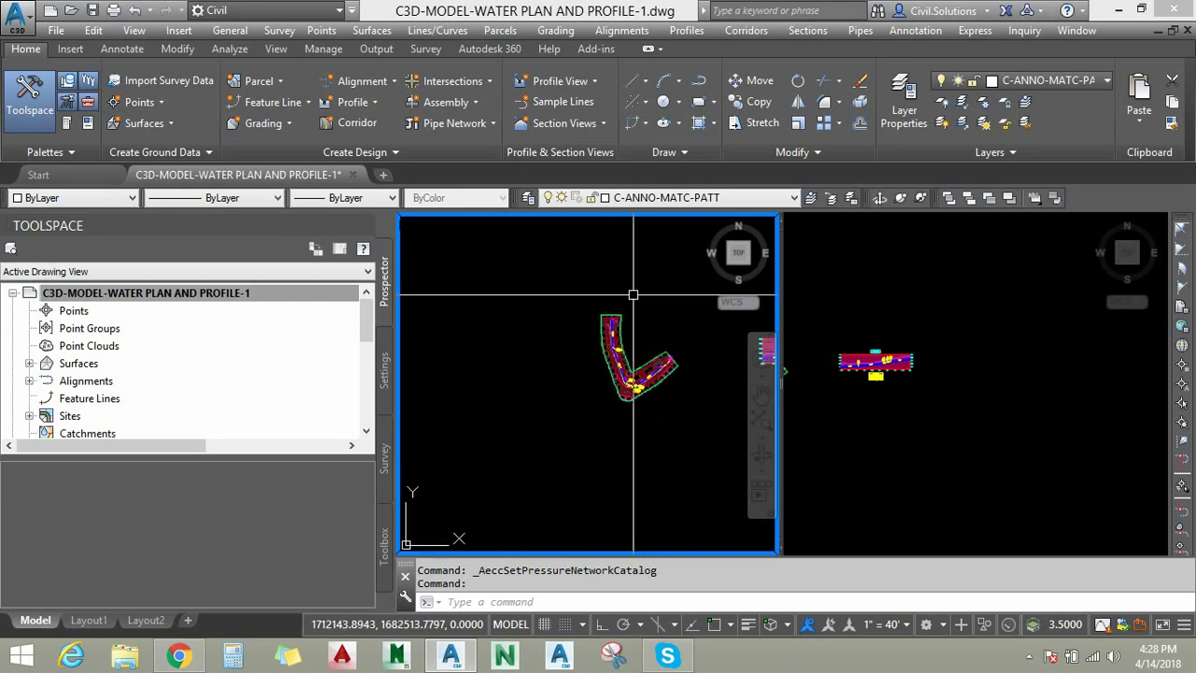
{"action": "key", "text": "Return"}
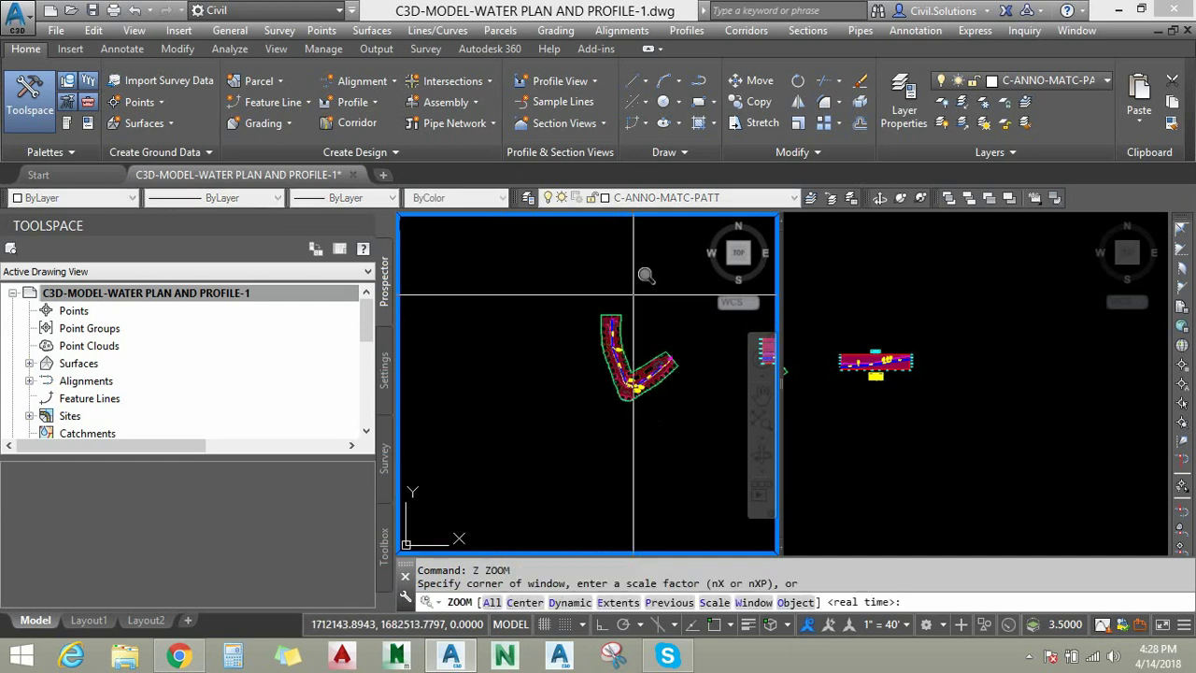
{"action": "left_click", "coordinate": [577, 295]}
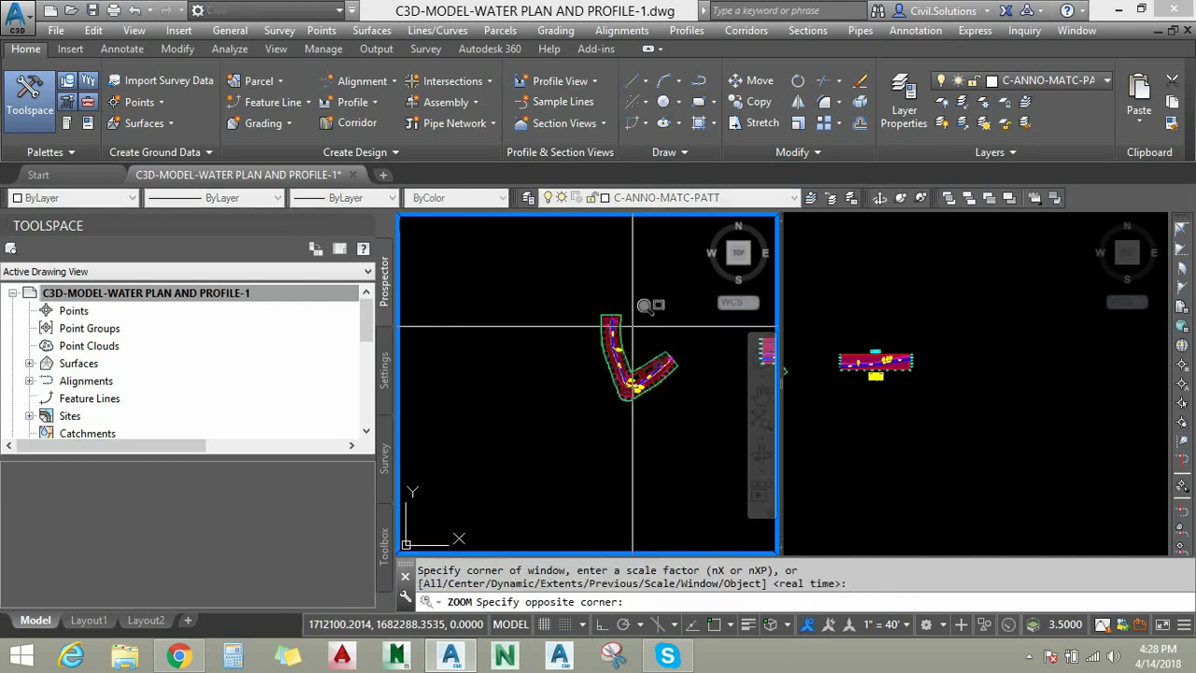
{"action": "left_click", "coordinate": [682, 411]}
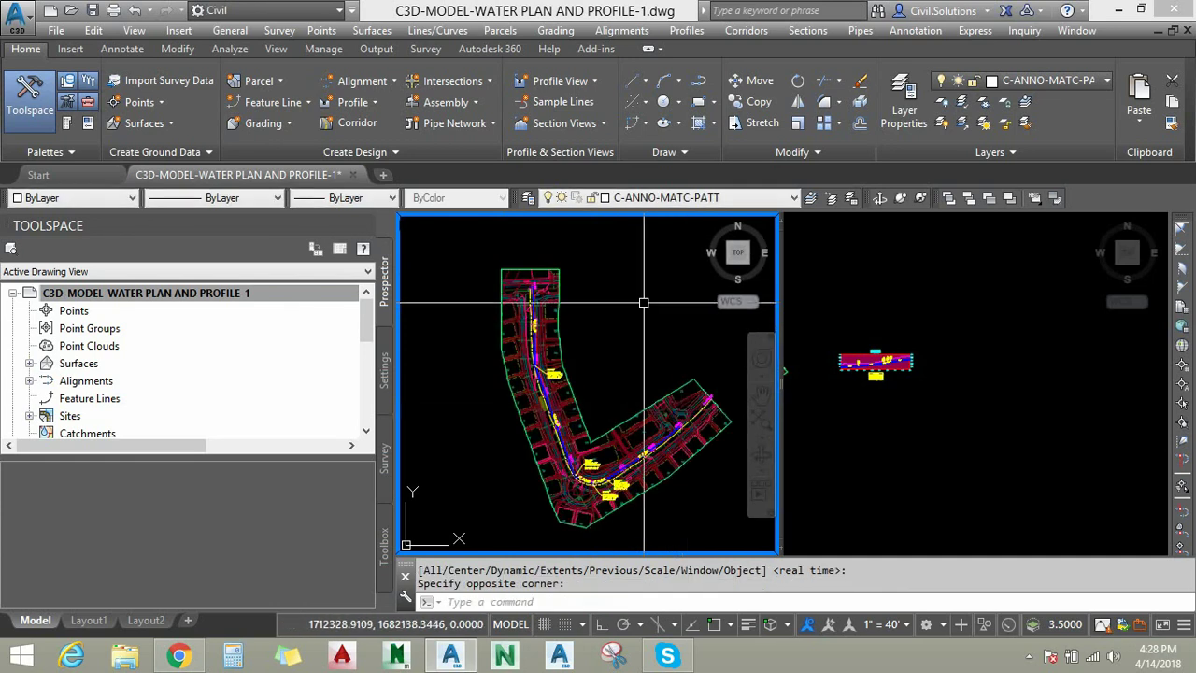
Window-zoom the profile viewport onto the water line profile.
{"action": "left_click", "coordinate": [916, 295]}
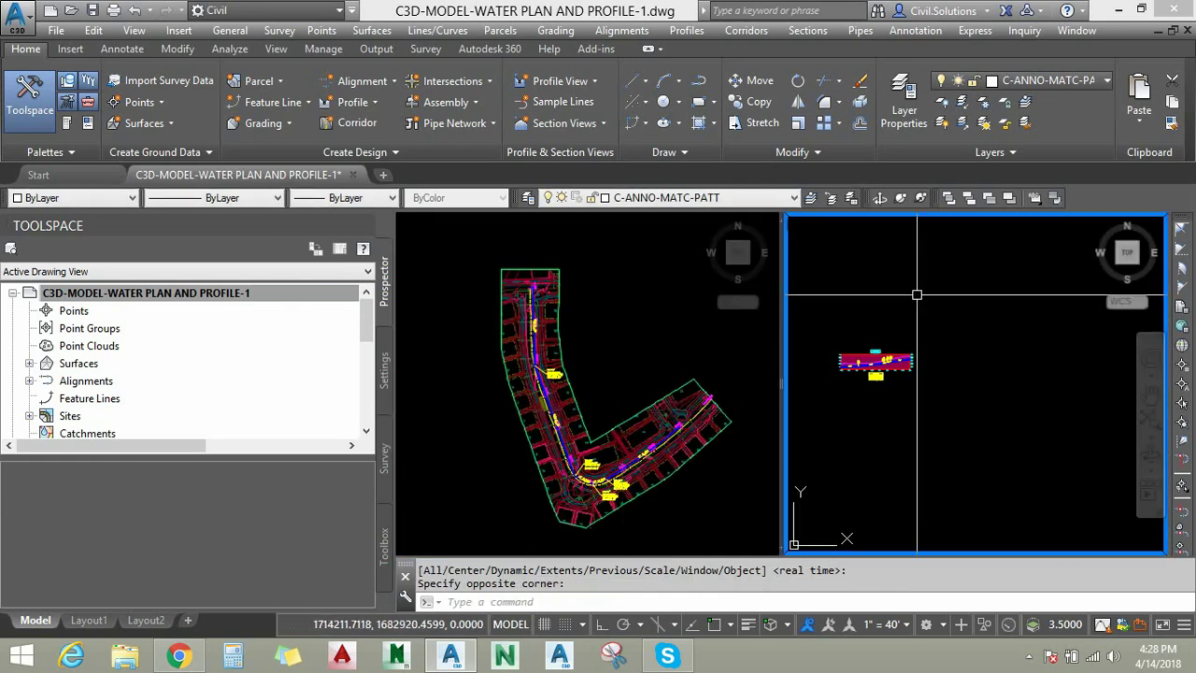
{"action": "type", "text": "z"}
{"action": "key", "text": "Return"}
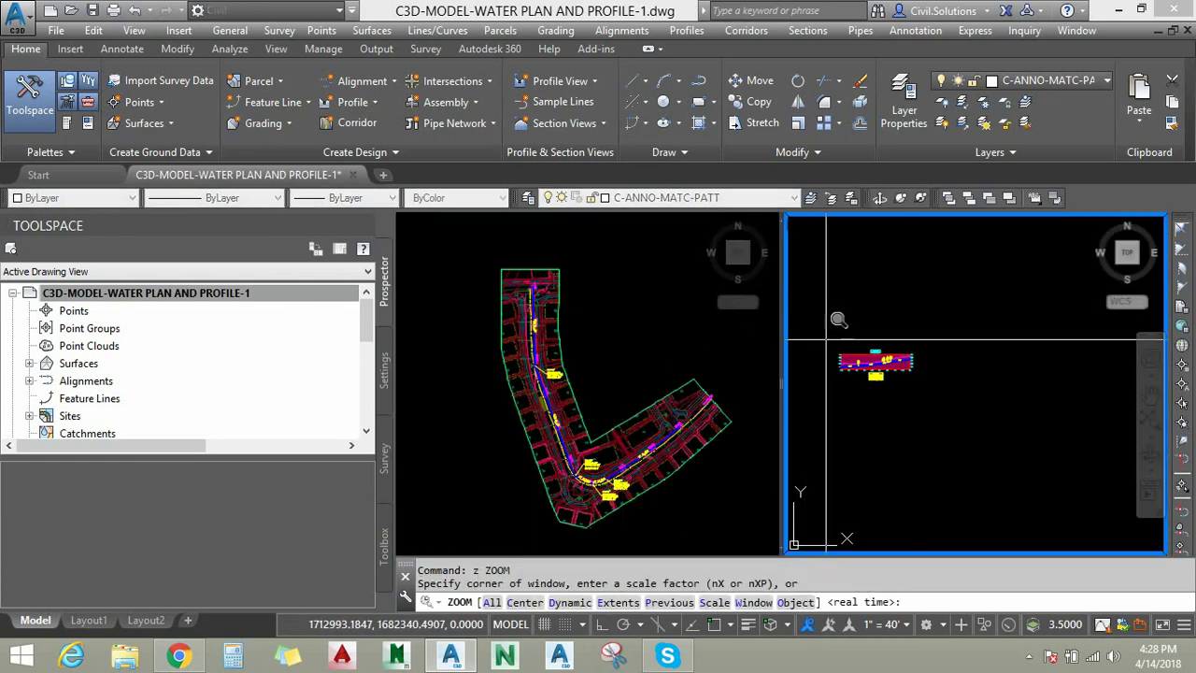
{"action": "left_click", "coordinate": [831, 345]}
{"action": "left_click", "coordinate": [916, 371]}
{"action": "scroll", "coordinate": [869, 327], "scroll_direction": "up", "scroll_amount": 4}
{"action": "middle_click_drag", "start_coordinate": [878, 360], "coordinate": [881, 383]}
{"action": "scroll", "coordinate": [881, 383], "scroll_direction": "up", "scroll_amount": 2}
Zoom the plan onto the pipe's north end and select the 12" DI pressure pipe.
{"action": "left_click", "coordinate": [674, 313]}
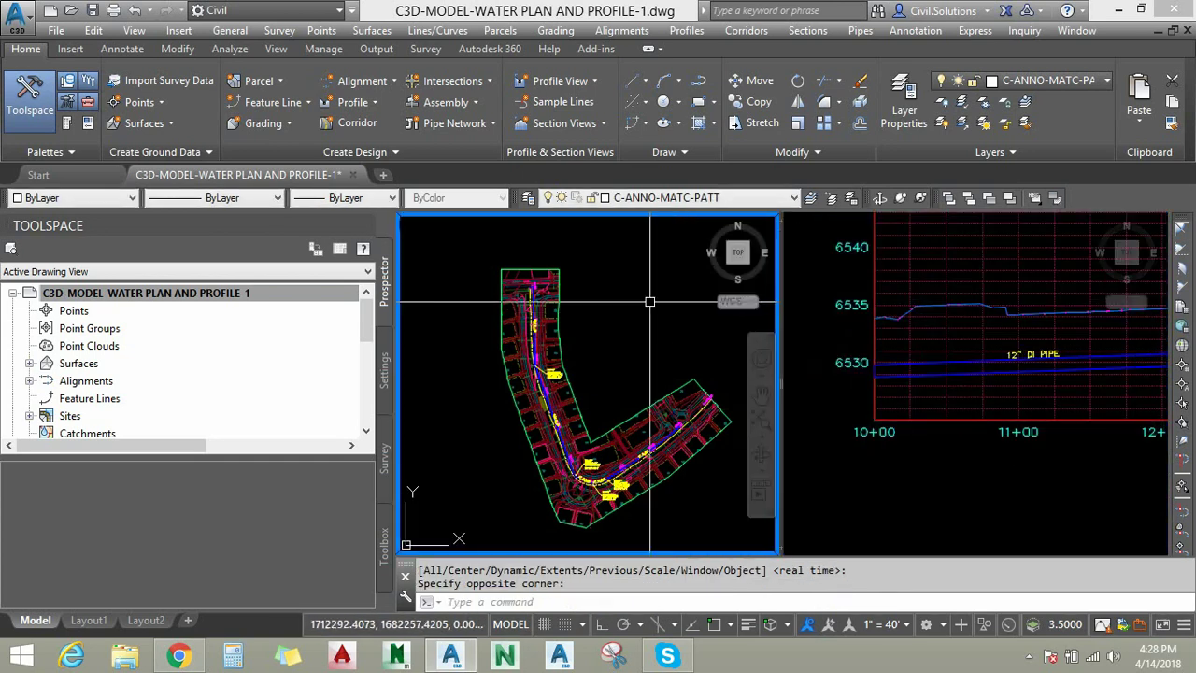
{"action": "scroll", "coordinate": [577, 282], "scroll_direction": "up", "scroll_amount": 4}
{"action": "scroll", "coordinate": [707, 267], "scroll_direction": "up", "scroll_amount": 6}
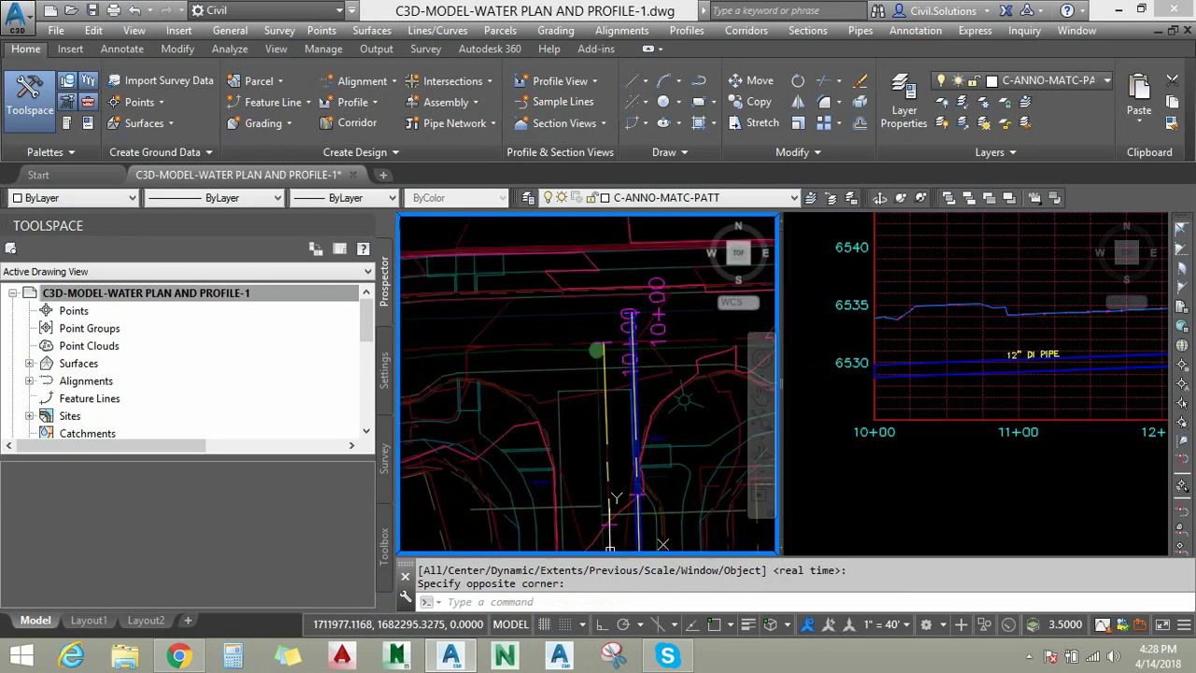
{"action": "scroll", "coordinate": [659, 343], "scroll_direction": "up", "scroll_amount": 3}
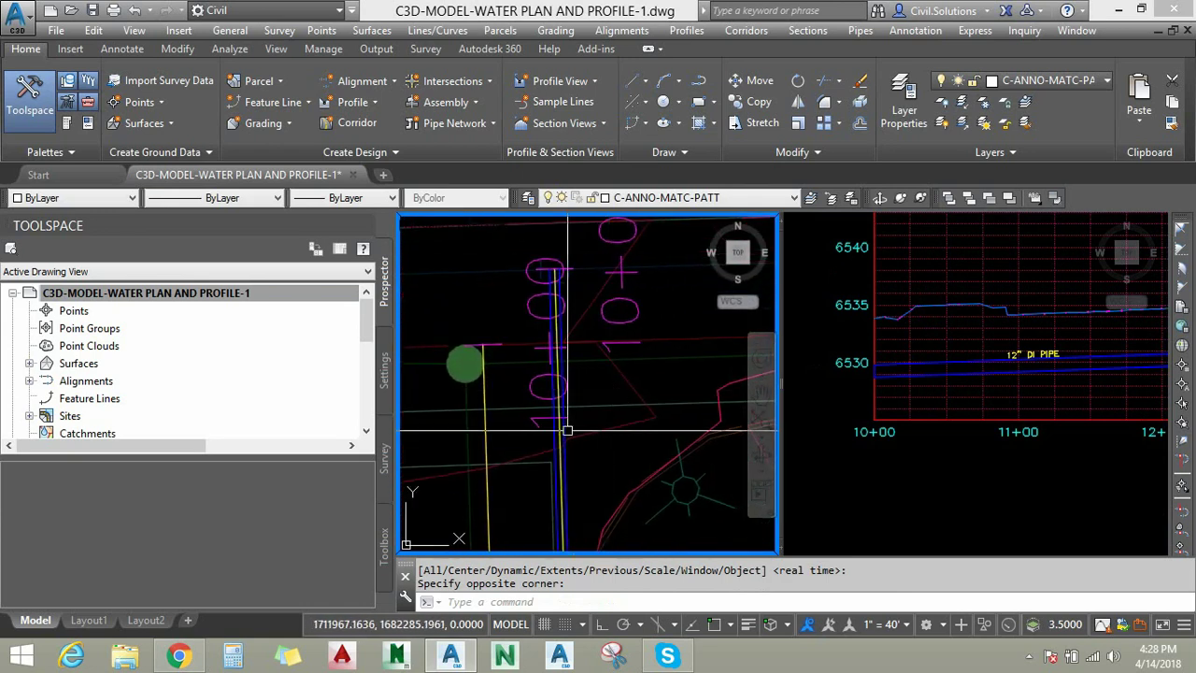
{"action": "left_click", "coordinate": [563, 431]}
{"action": "middle_click_drag", "start_coordinate": [566, 431], "coordinate": [557, 492]}
{"action": "scroll", "coordinate": [561, 299], "scroll_direction": "up", "scroll_amount": 5}
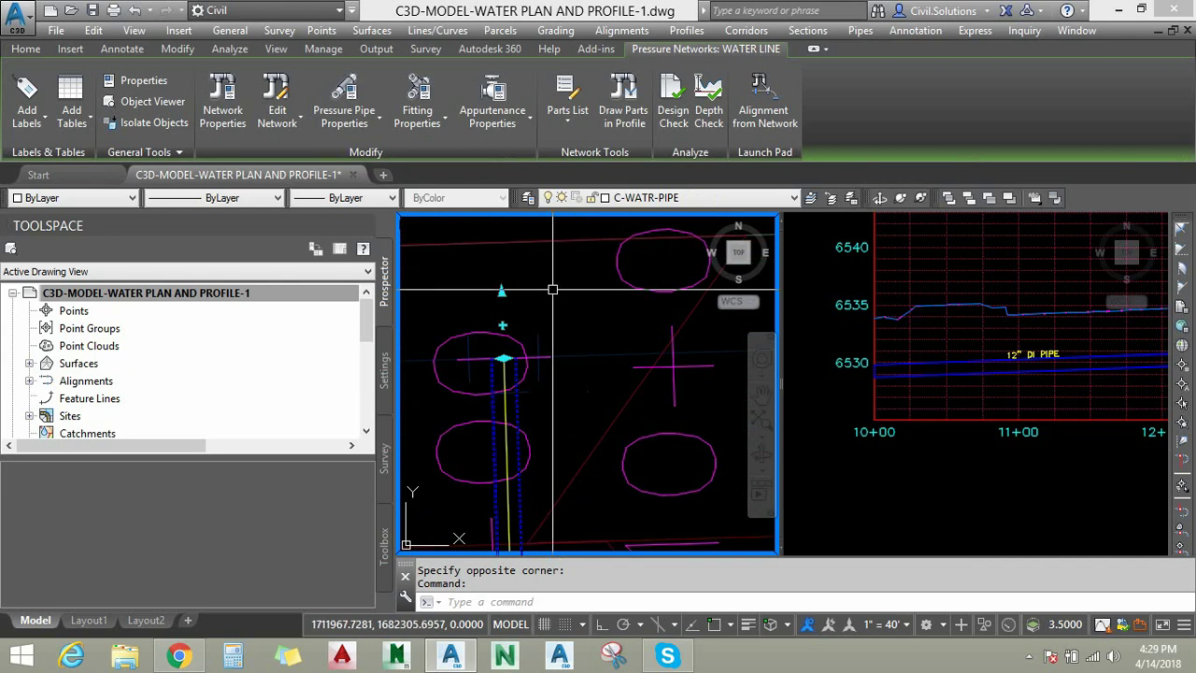
{"action": "middle_click_drag", "start_coordinate": [557, 288], "coordinate": [561, 287]}
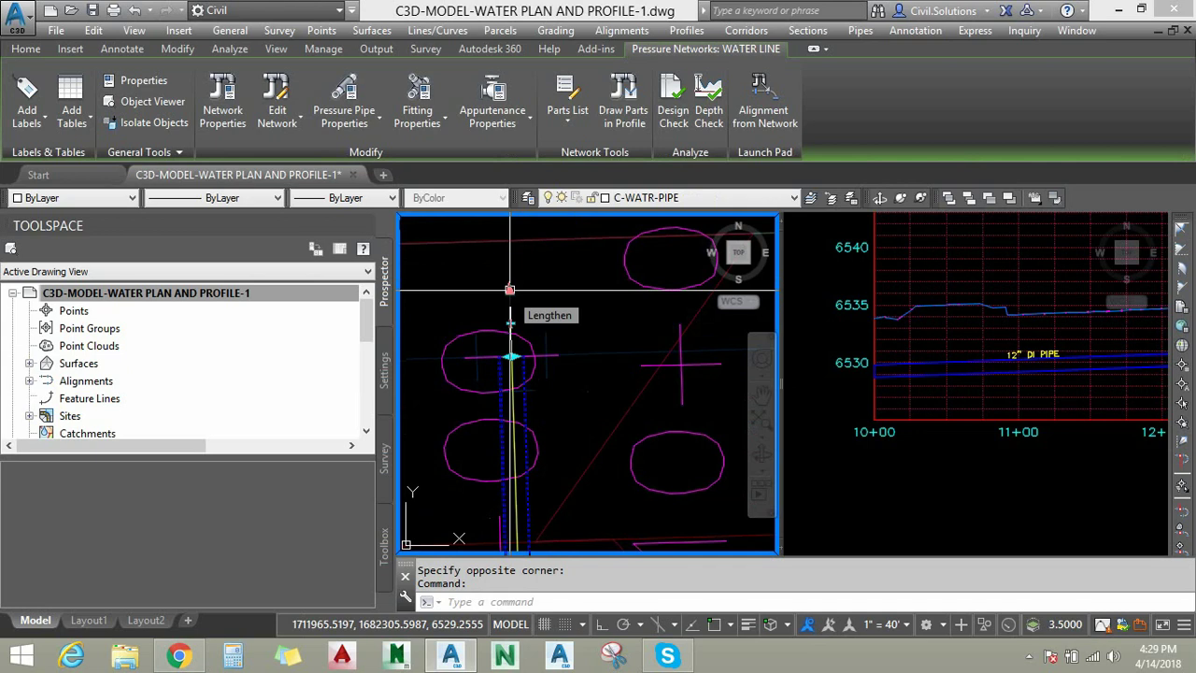
{"action": "left_click", "coordinate": [509, 289]}
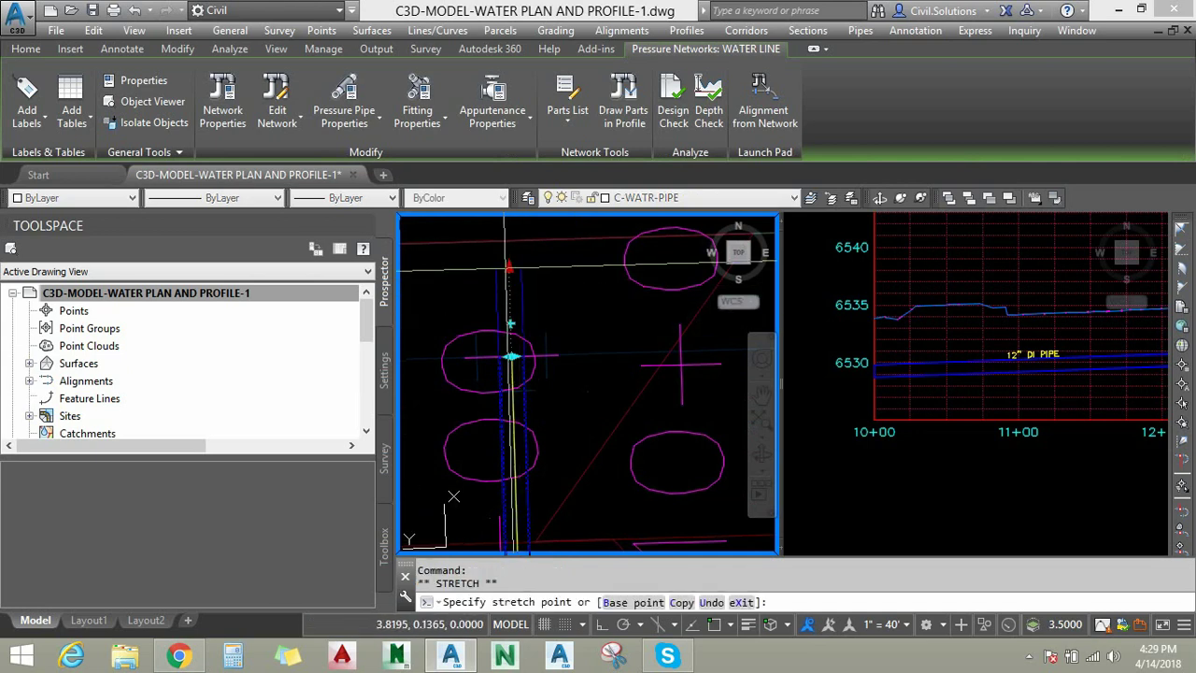
{"action": "middle_click_drag", "start_coordinate": [500, 300], "coordinate": [500, 375]}
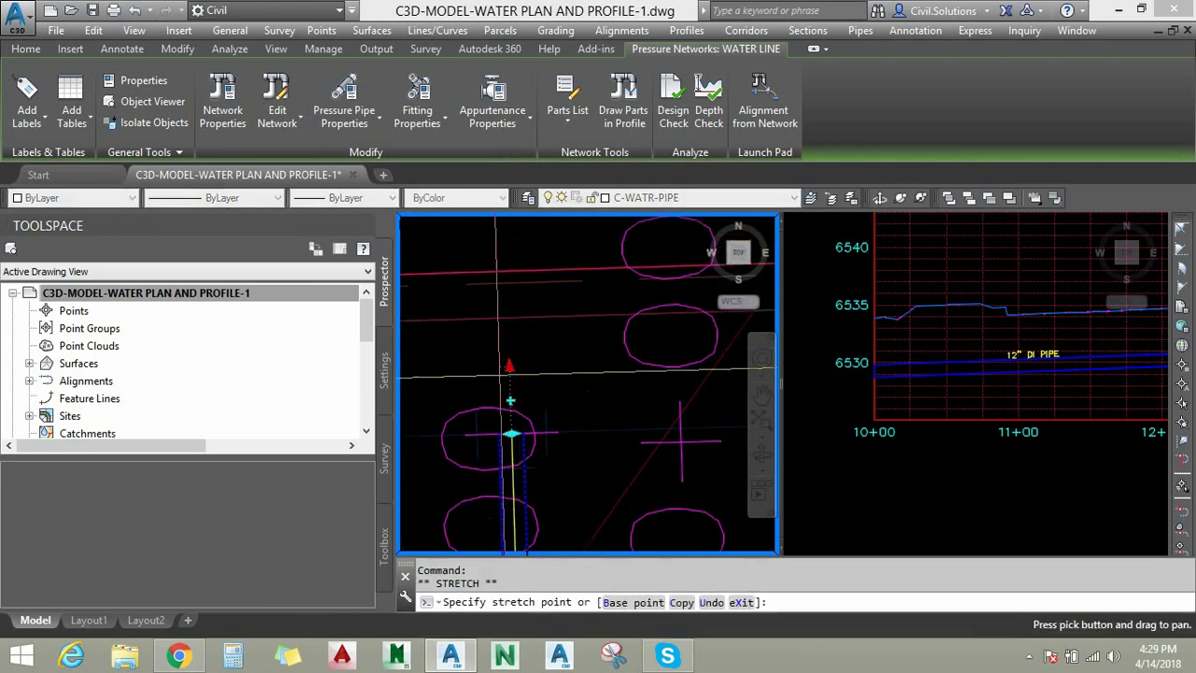
{"action": "scroll", "coordinate": [499, 376], "scroll_direction": "down", "scroll_amount": 3}
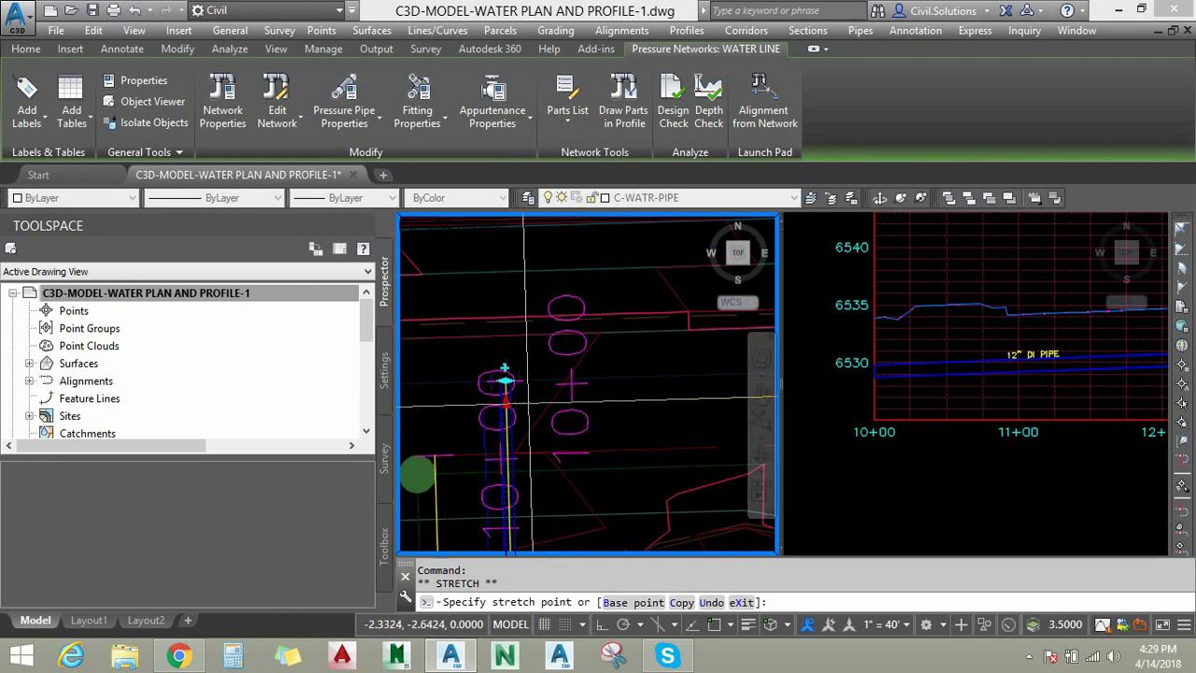
{"action": "scroll", "coordinate": [524, 403], "scroll_direction": "up", "scroll_amount": 3}
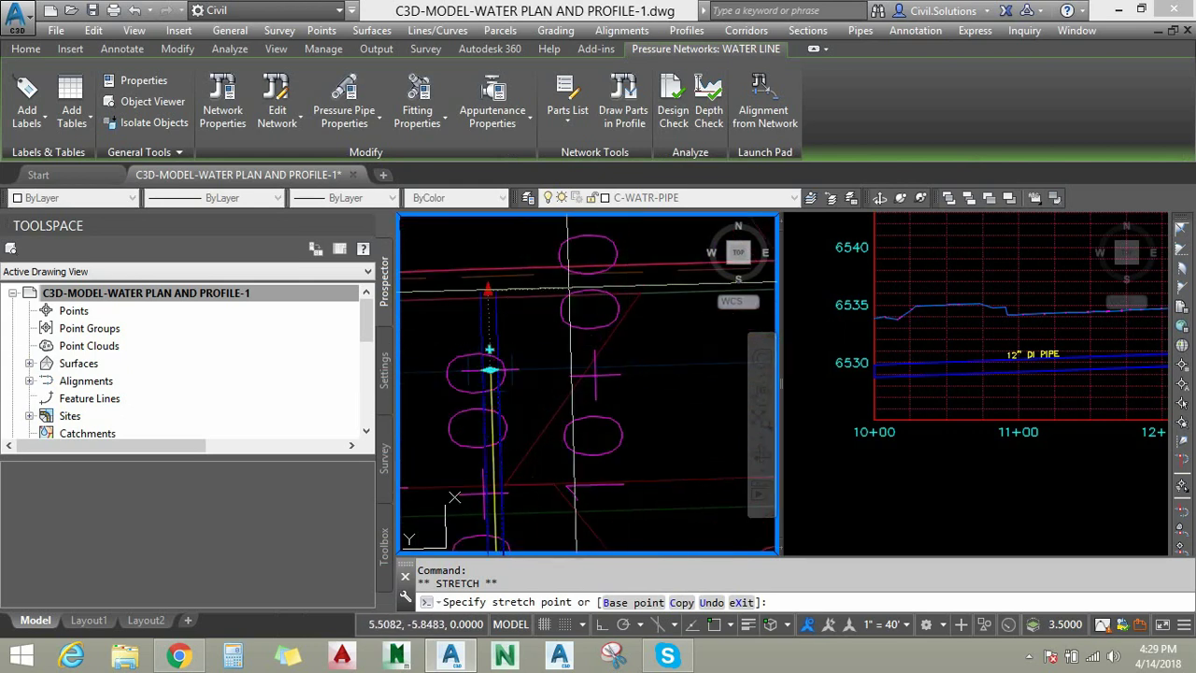
{"action": "key", "text": "Escape"}
{"action": "scroll", "coordinate": [507, 346], "scroll_direction": "up", "scroll_amount": 5}
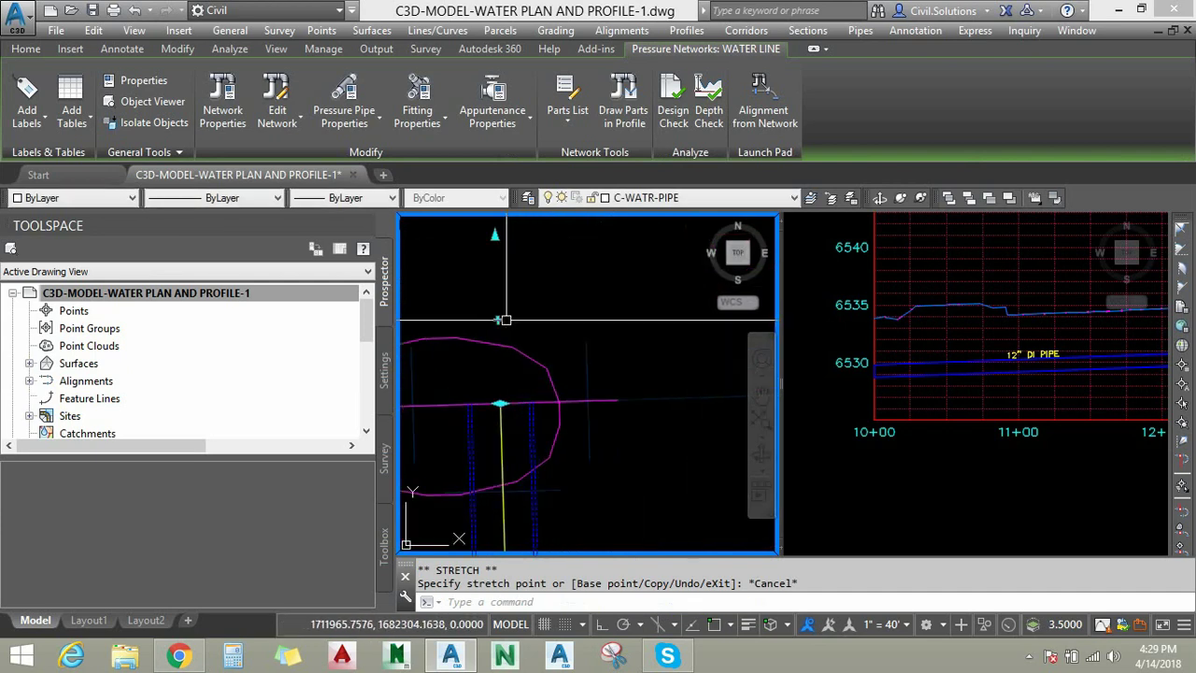
{"action": "mouse_move", "coordinate": [497, 320]}
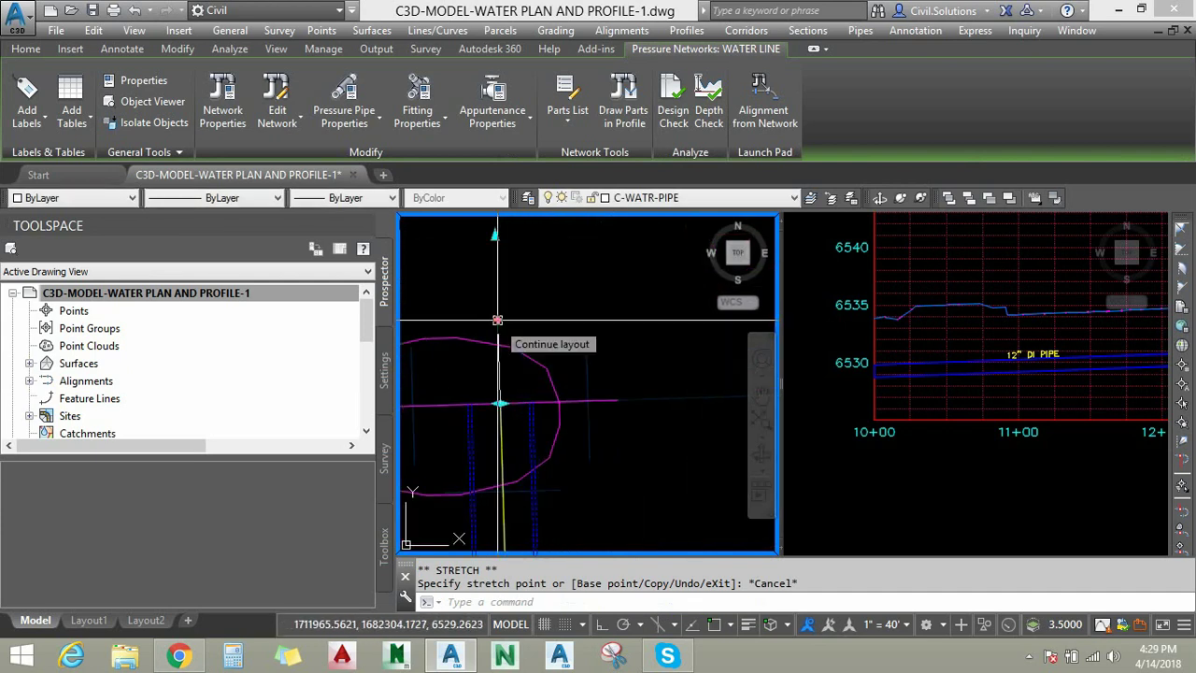
{"action": "left_click", "coordinate": [551, 344]}
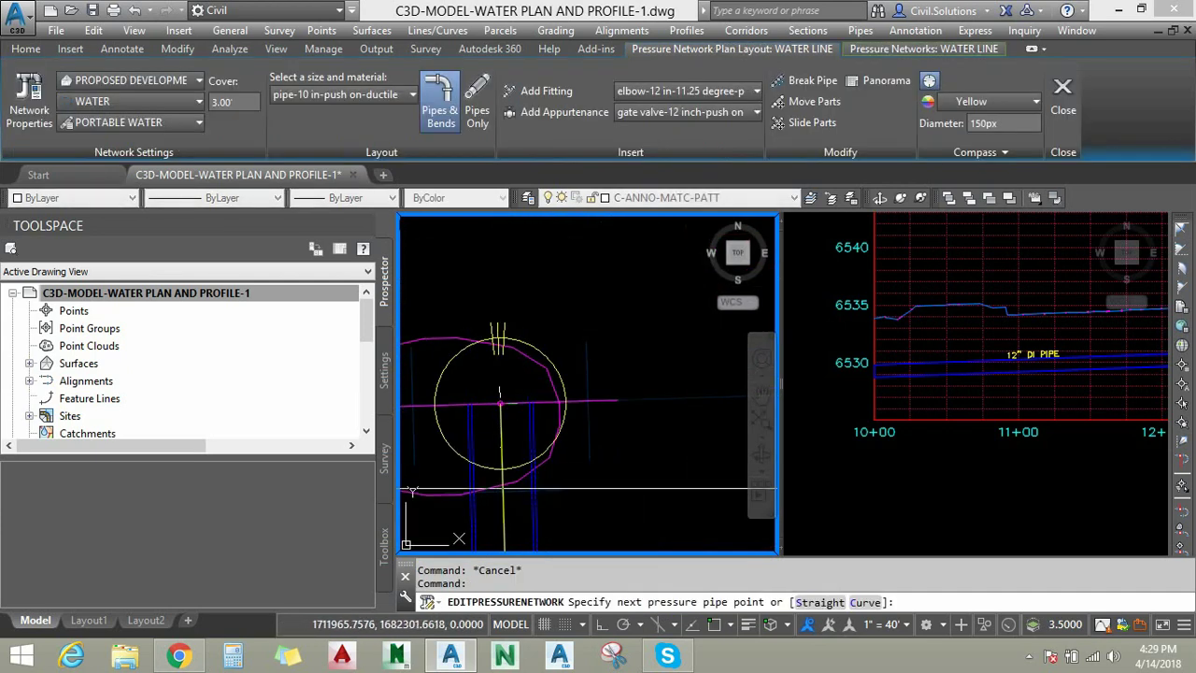
{"action": "scroll", "coordinate": [523, 402], "scroll_direction": "down", "scroll_amount": 3}
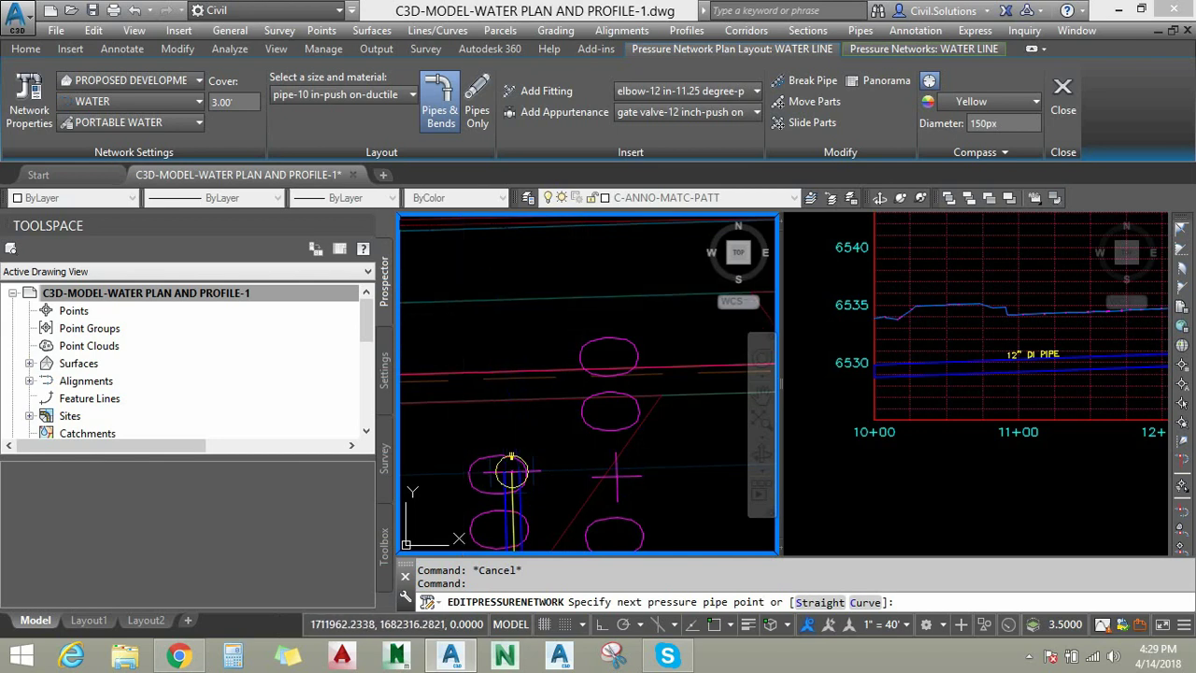
{"action": "key", "text": "Escape"}
{"action": "scroll", "coordinate": [568, 419], "scroll_direction": "up", "scroll_amount": 3}
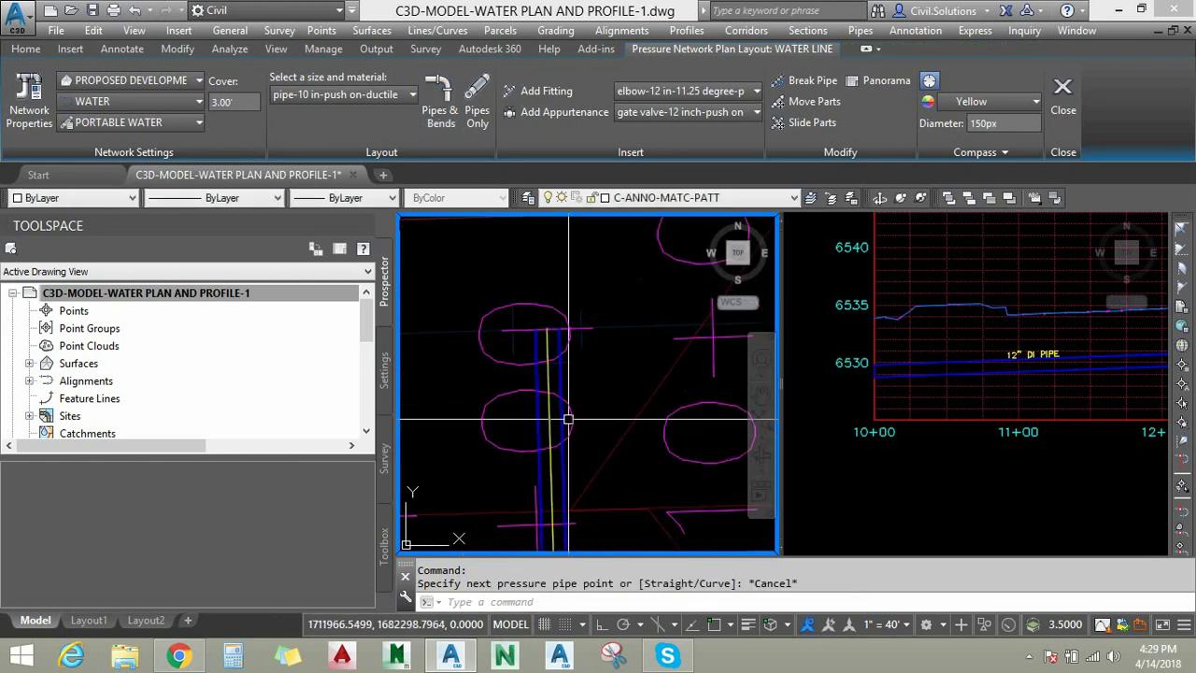
Select the blue pressure pipe and stretch its north end grip to a new point.
{"action": "left_click", "coordinate": [567, 329]}
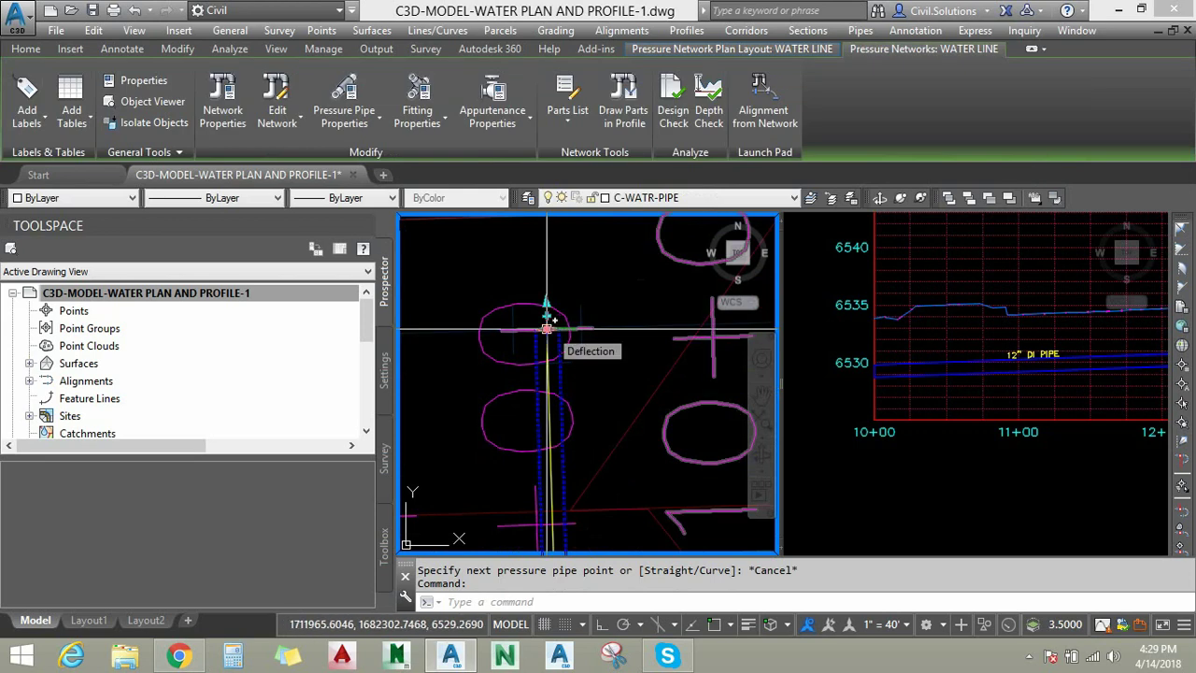
{"action": "left_click", "coordinate": [547, 327]}
{"action": "scroll", "coordinate": [570, 323], "scroll_direction": "down", "scroll_amount": 5}
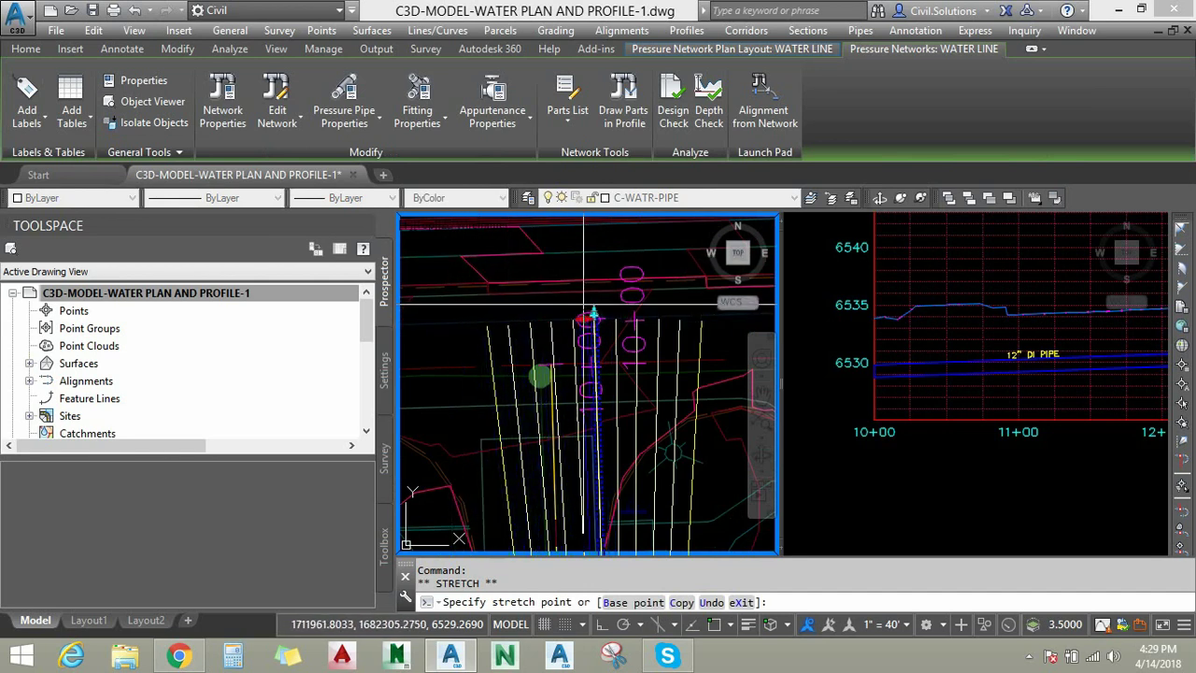
{"action": "key", "text": "Escape"}
{"action": "scroll", "coordinate": [596, 308], "scroll_direction": "up", "scroll_amount": 5}
{"action": "scroll", "coordinate": [546, 300], "scroll_direction": "up", "scroll_amount": 2}
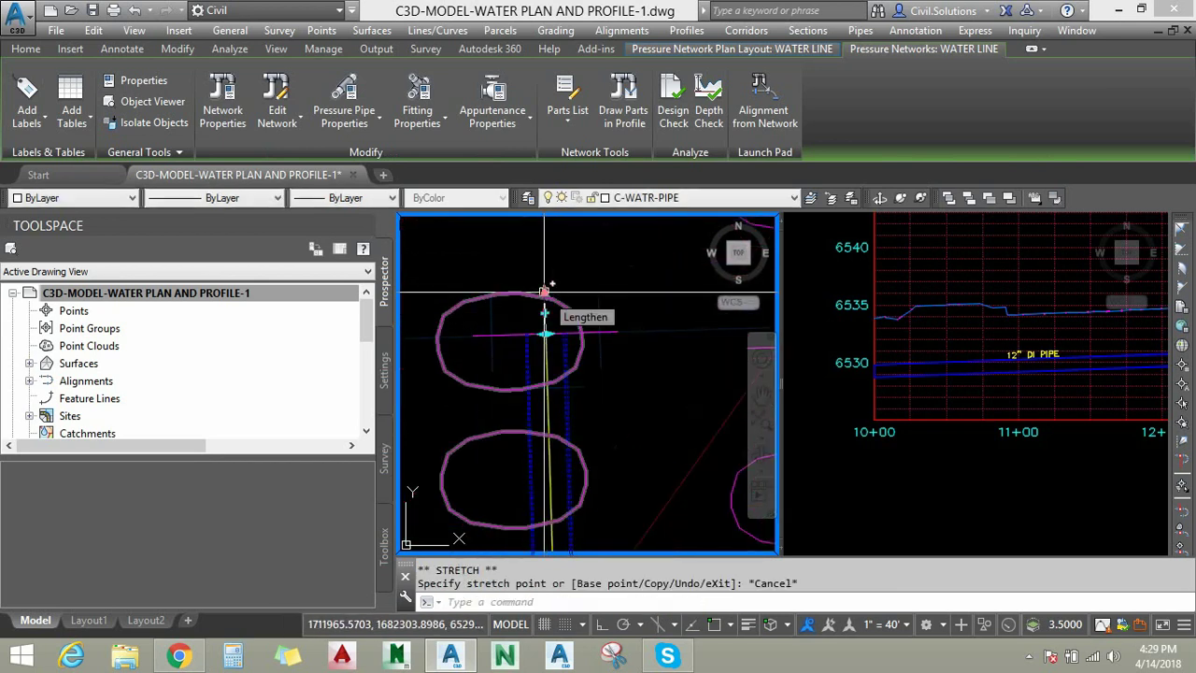
{"action": "left_click", "coordinate": [544, 291]}
{"action": "scroll", "coordinate": [560, 290], "scroll_direction": "down", "scroll_amount": 4}
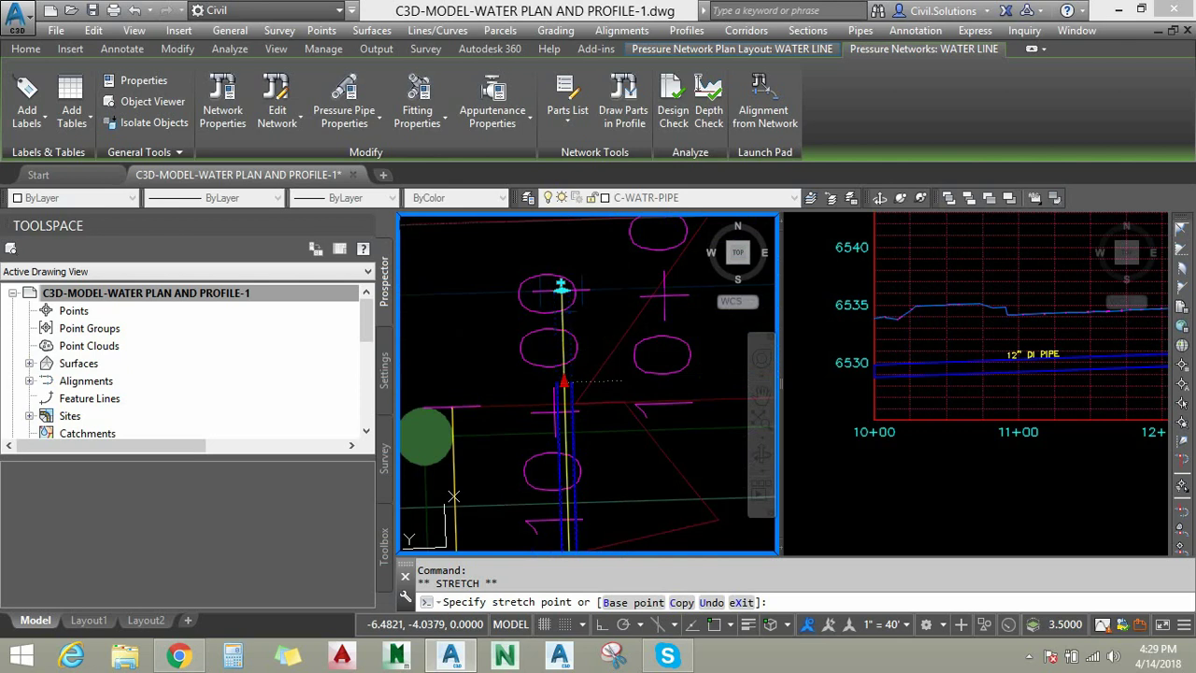
{"action": "left_click", "coordinate": [617, 383]}
{"action": "middle_click_drag", "start_coordinate": [612, 400], "coordinate": [560, 345]}
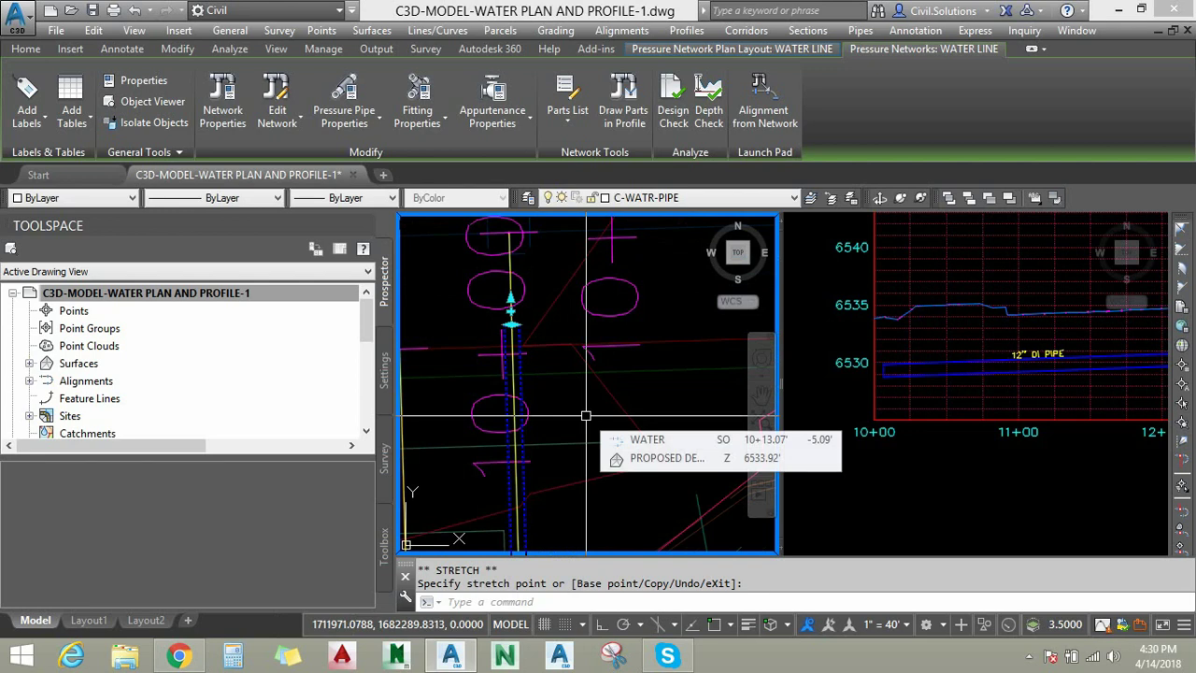
Zoom the profile viewport to check the Pipe Schedule lengths.
{"action": "left_click", "coordinate": [1012, 440]}
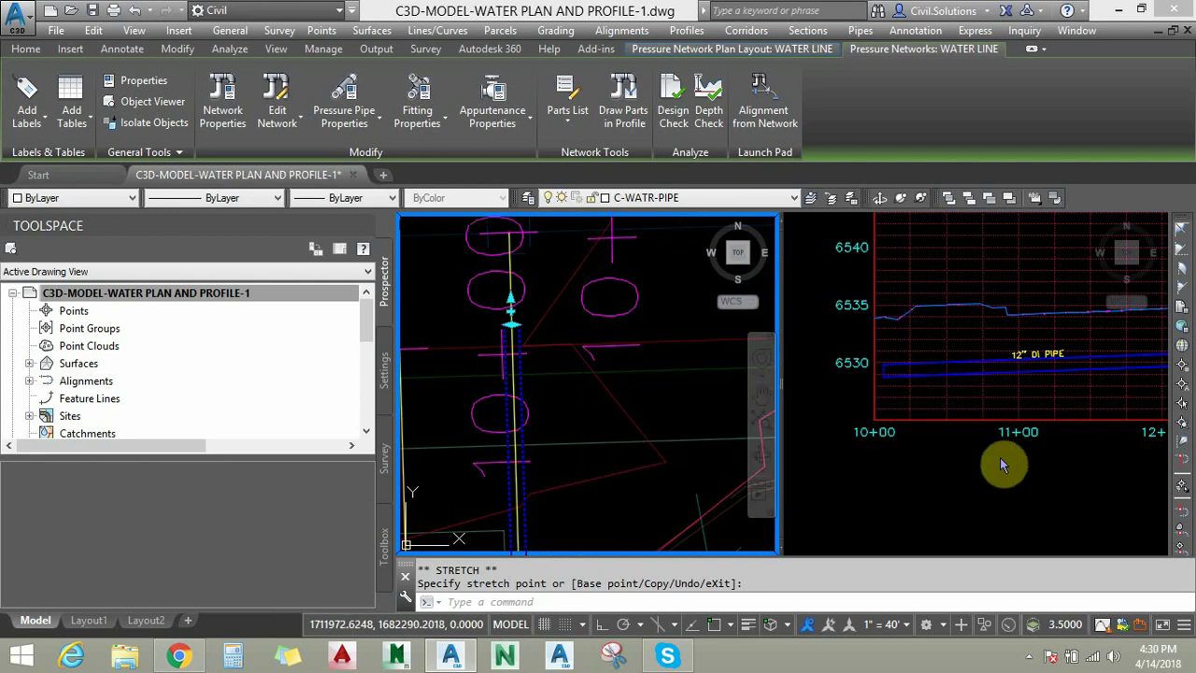
{"action": "scroll", "coordinate": [999, 457], "scroll_direction": "down", "scroll_amount": 5}
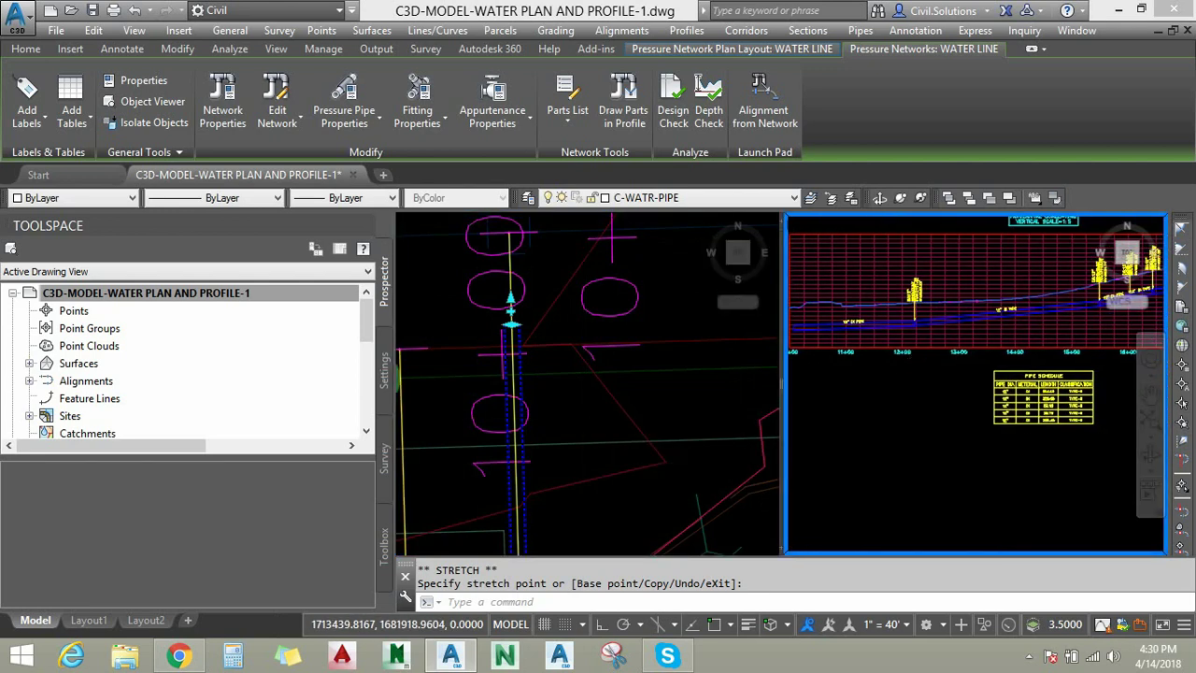
{"action": "middle_click_drag", "start_coordinate": [998, 457], "coordinate": [976, 433]}
{"action": "scroll", "coordinate": [946, 342], "scroll_direction": "up", "scroll_amount": 5}
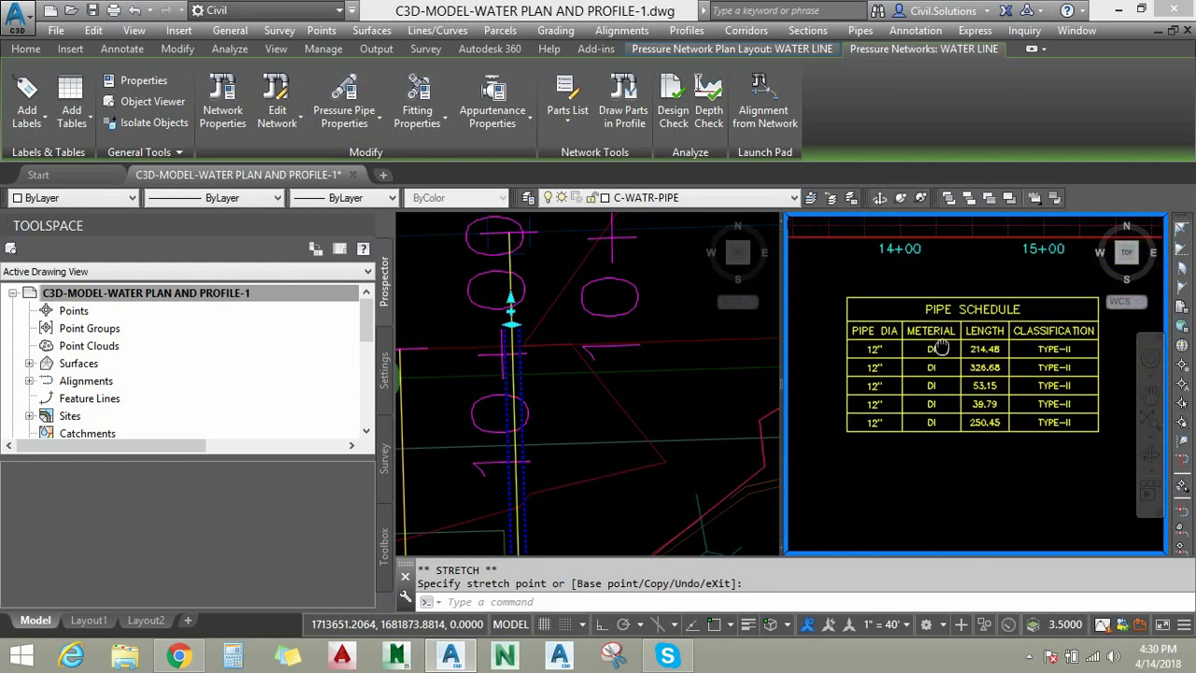
Reposition the pipe end again, shortening the first pipe from 214.48 to 207.98.
{"action": "left_click", "coordinate": [557, 392]}
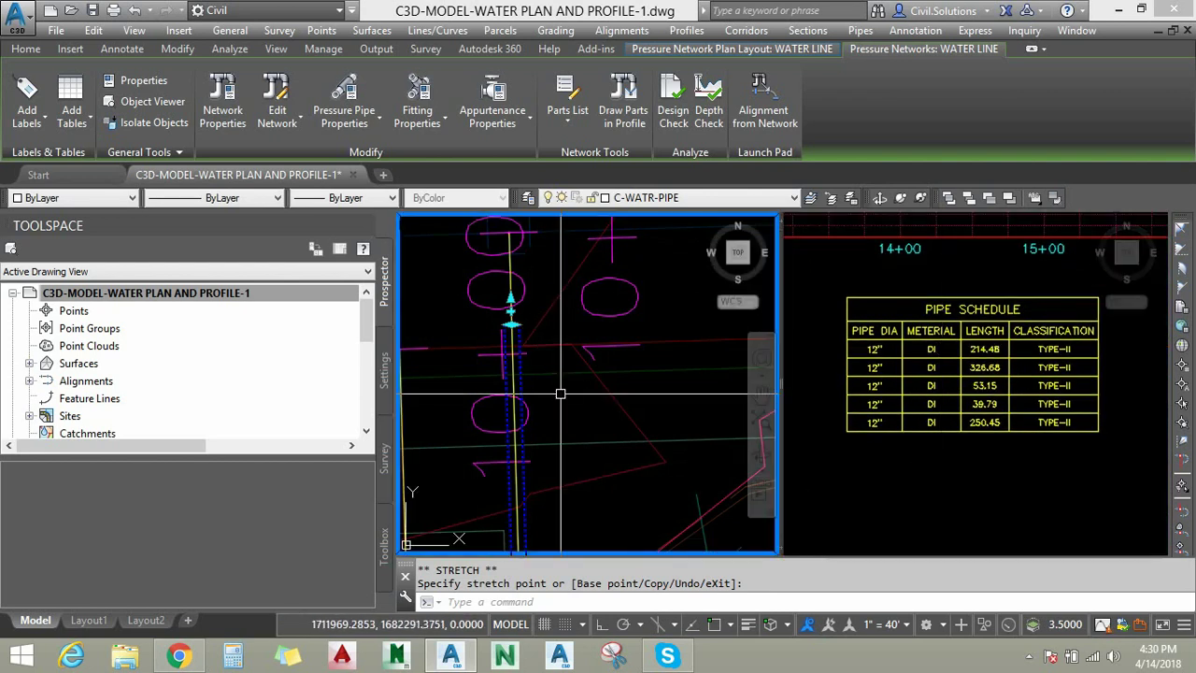
{"action": "scroll", "coordinate": [504, 318], "scroll_direction": "up", "scroll_amount": 3}
{"action": "left_click", "coordinate": [510, 322]}
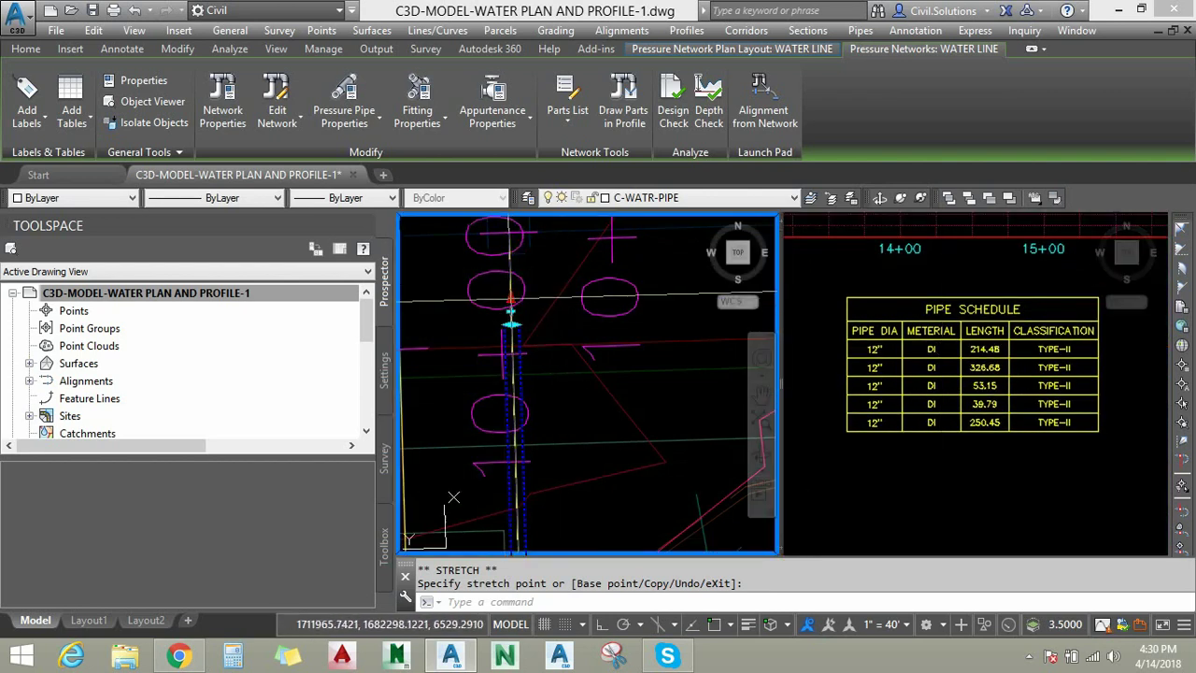
{"action": "scroll", "coordinate": [511, 325], "scroll_direction": "down", "scroll_amount": 3}
{"action": "left_click", "coordinate": [541, 415]}
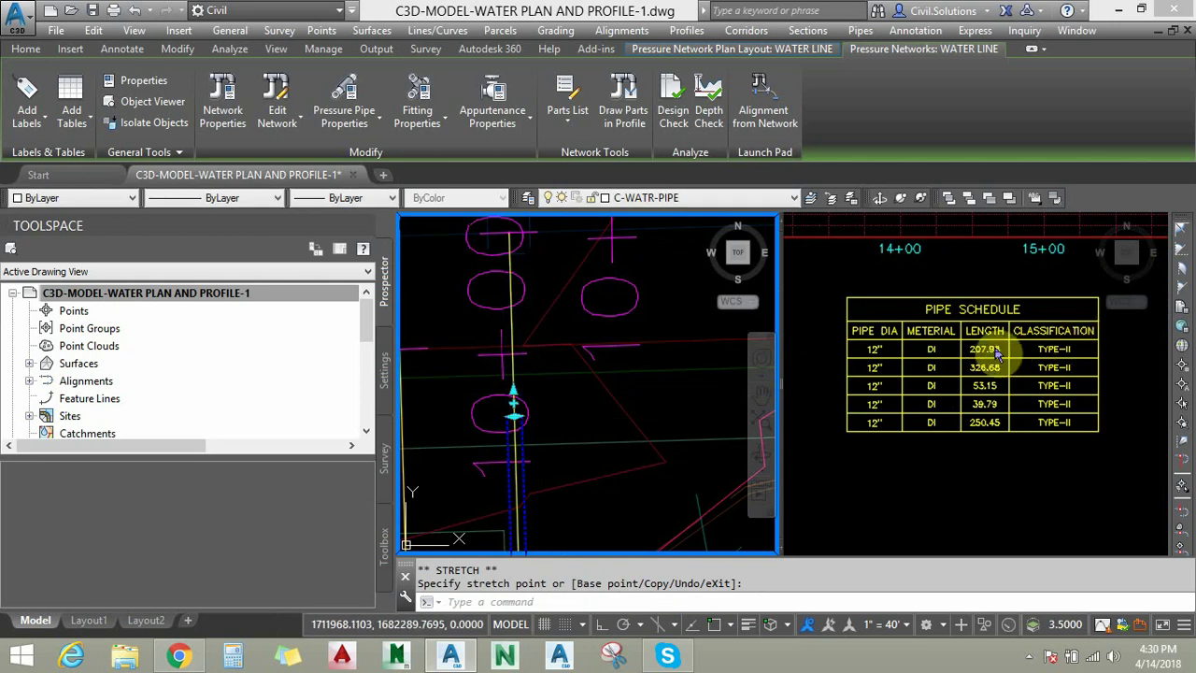
{"action": "middle_click_drag", "start_coordinate": [561, 455], "coordinate": [554, 286]}
{"action": "key", "text": "Escape"}
{"action": "scroll", "coordinate": [554, 276], "scroll_direction": "up", "scroll_amount": 5}
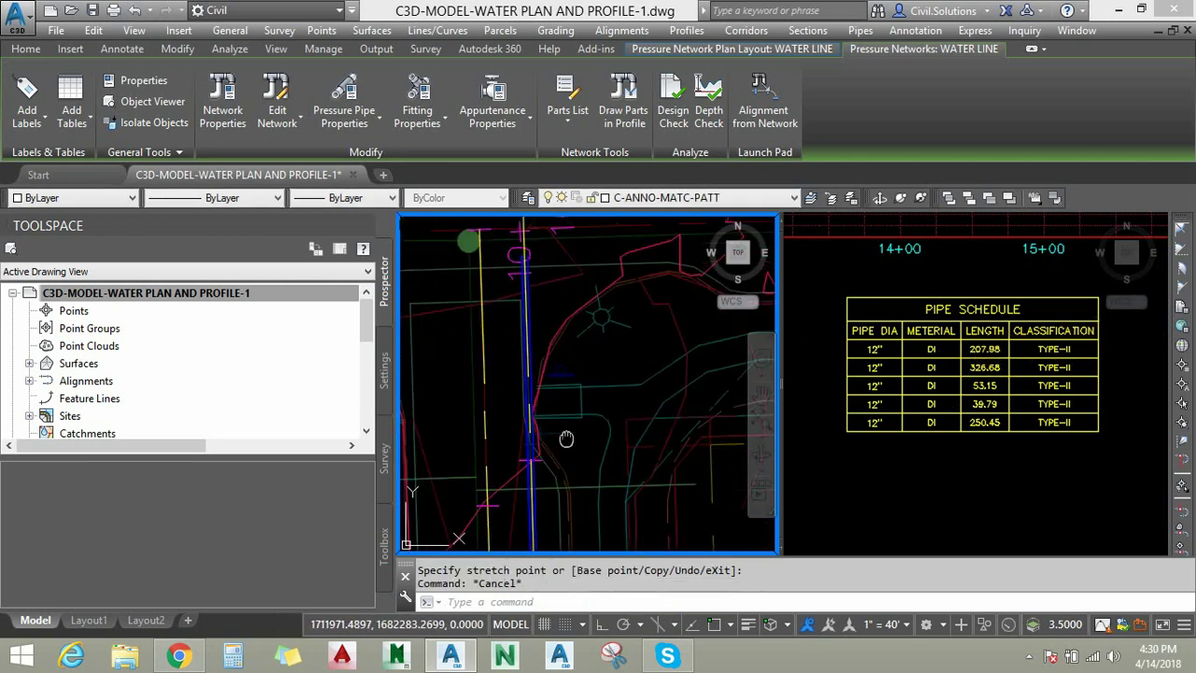
Bring the pipe bend into view in the plan and select the bend fitting.
{"action": "left_click", "coordinate": [810, 307]}
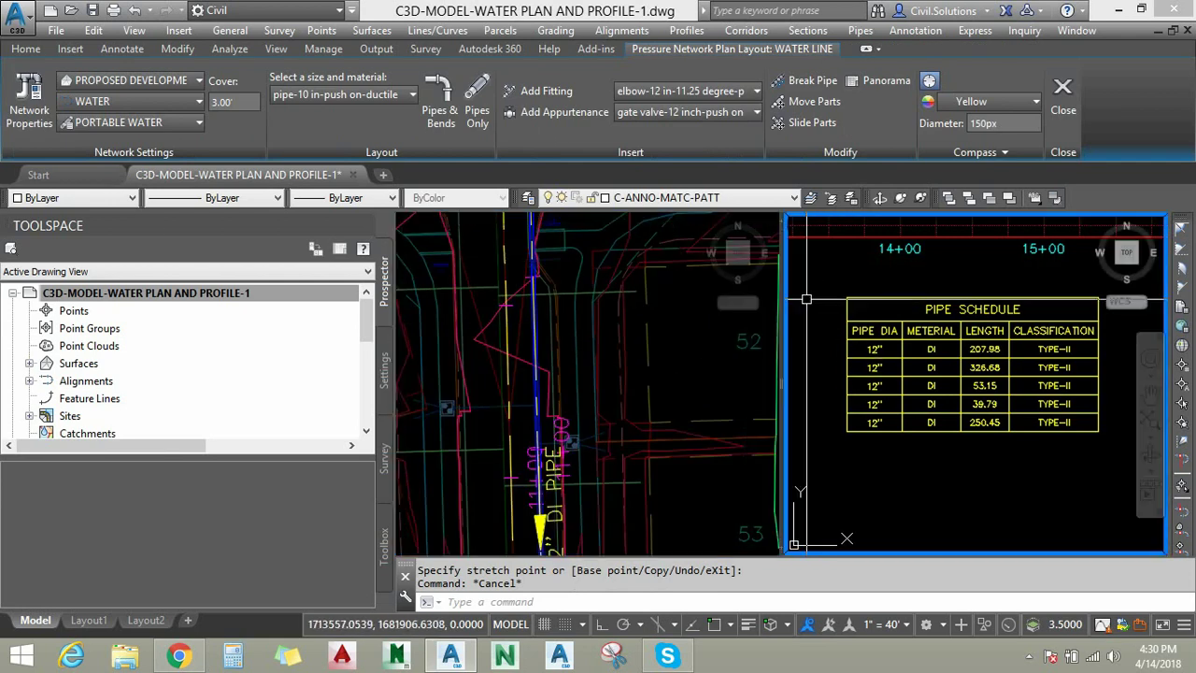
{"action": "scroll", "coordinate": [940, 354], "scroll_direction": "down", "scroll_amount": 5}
{"action": "scroll", "coordinate": [939, 354], "scroll_direction": "up", "scroll_amount": 8}
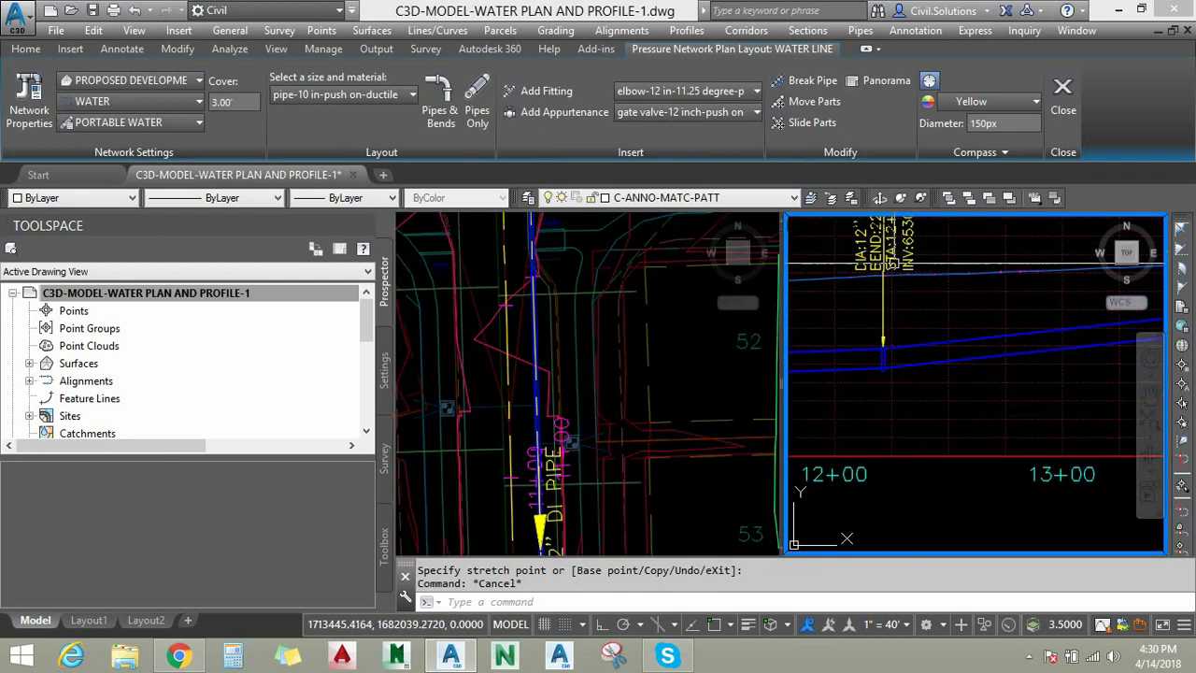
{"action": "left_click", "coordinate": [685, 381]}
{"action": "scroll", "coordinate": [672, 420], "scroll_direction": "down", "scroll_amount": 4}
{"action": "middle_click_drag", "start_coordinate": [668, 439], "coordinate": [664, 471]}
{"action": "scroll", "coordinate": [664, 471], "scroll_direction": "up", "scroll_amount": 8}
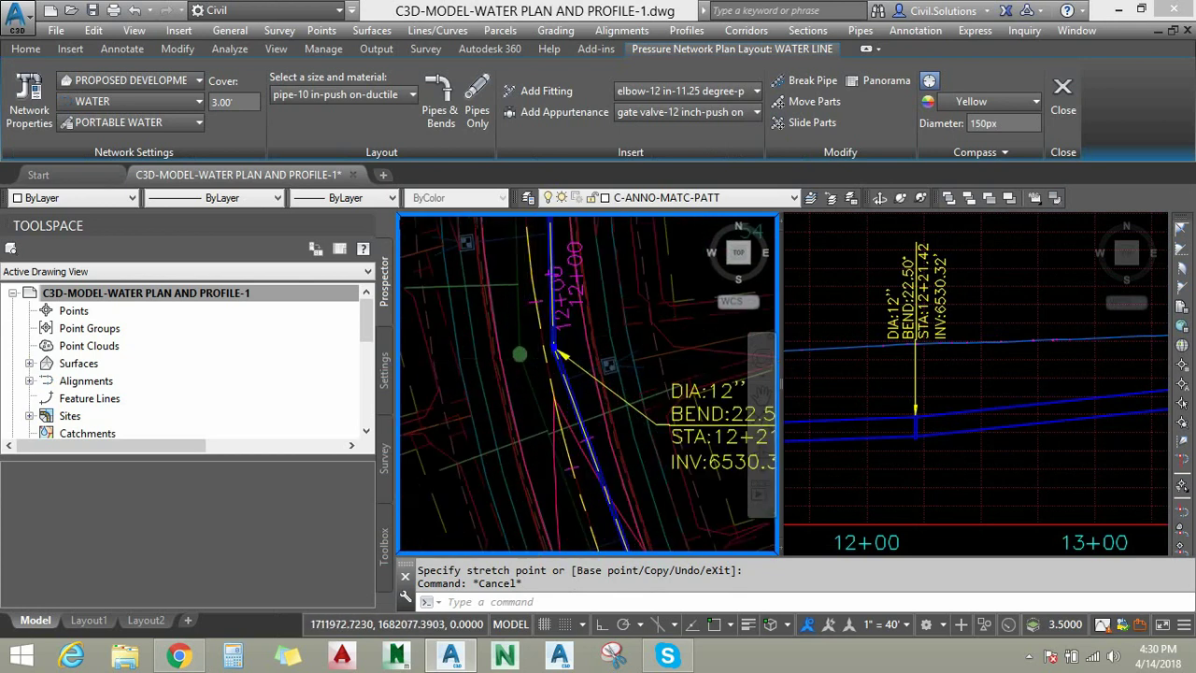
{"action": "middle_click_drag", "start_coordinate": [561, 355], "coordinate": [479, 309]}
{"action": "scroll", "coordinate": [457, 306], "scroll_direction": "down", "scroll_amount": 5}
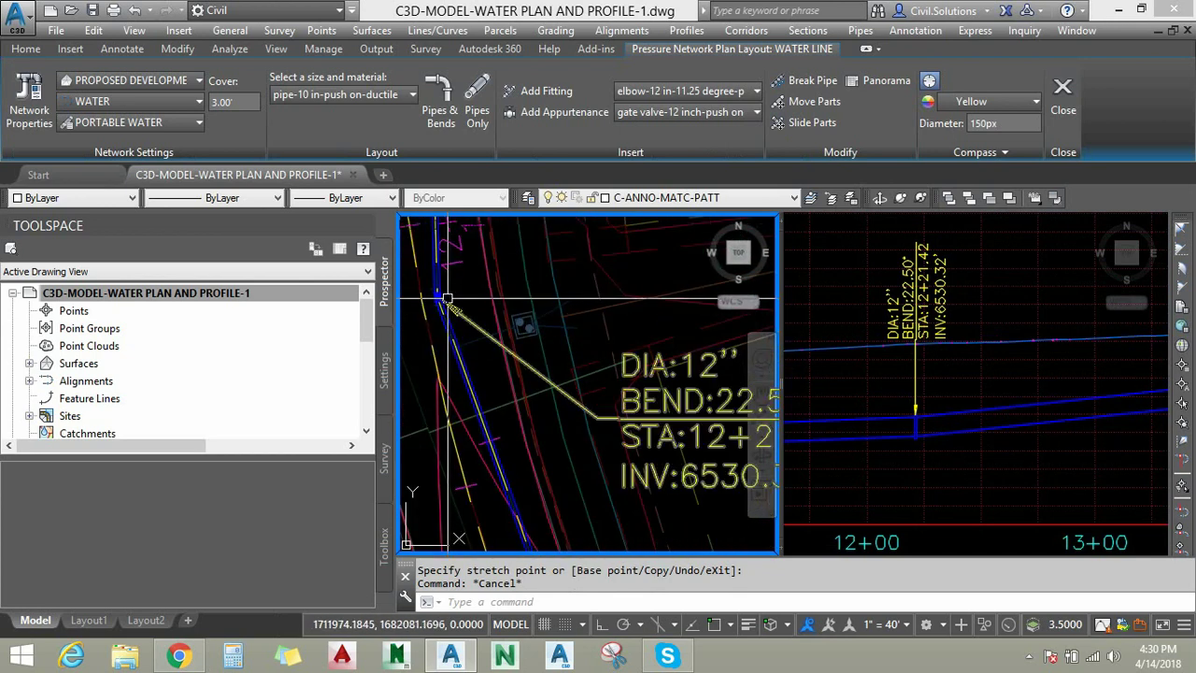
{"action": "scroll", "coordinate": [448, 301], "scroll_direction": "up", "scroll_amount": 2}
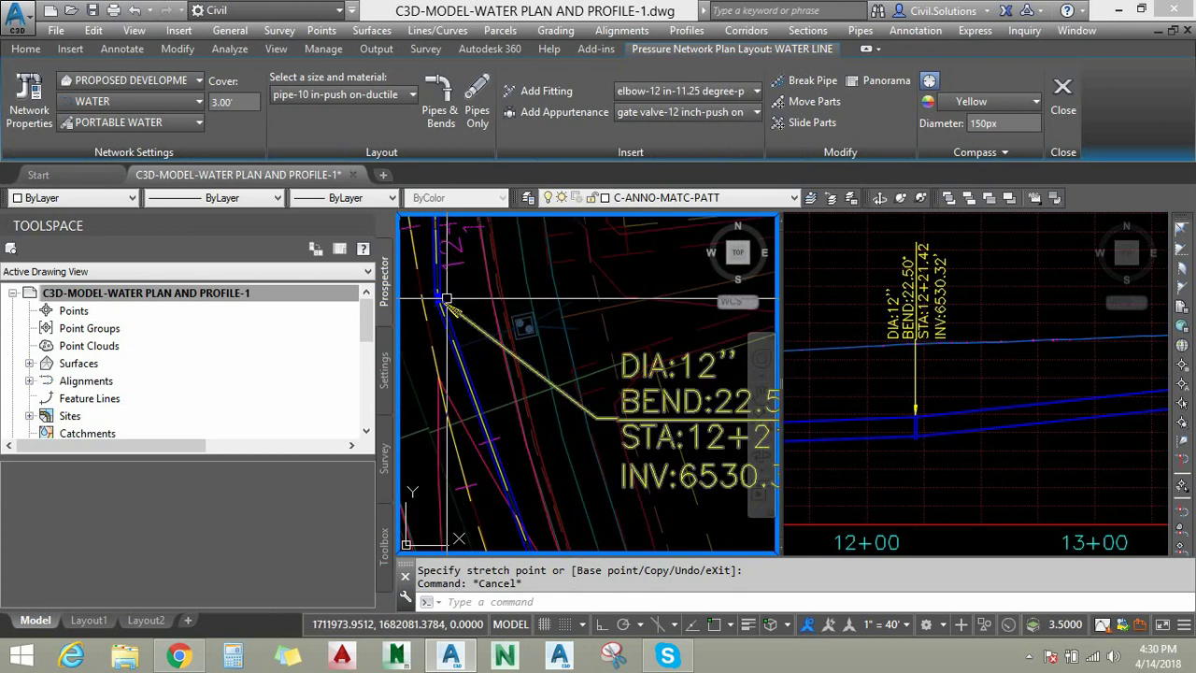
{"action": "left_click", "coordinate": [438, 297]}
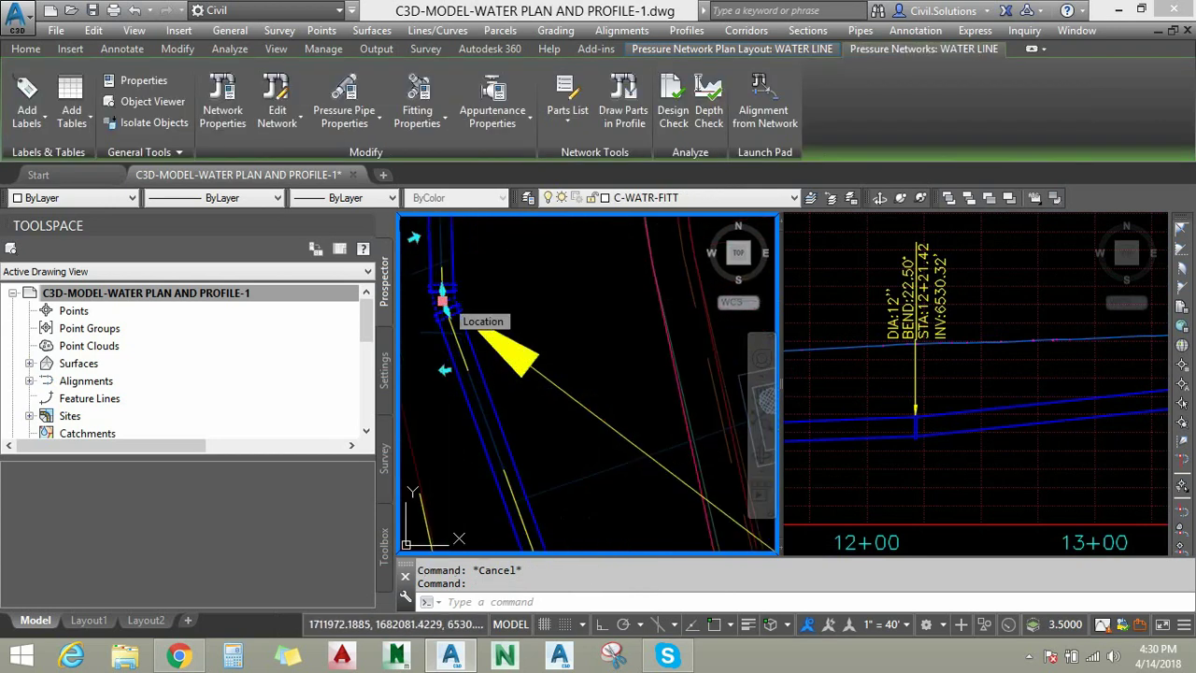
Move the 22.50° bend fitting up the pipe to STA 12+55.00.
{"action": "left_click", "coordinate": [439, 295]}
{"action": "scroll", "coordinate": [513, 254], "scroll_direction": "down", "scroll_amount": 2}
{"action": "scroll", "coordinate": [513, 255], "scroll_direction": "up", "scroll_amount": 3}
{"action": "scroll", "coordinate": [520, 309], "scroll_direction": "down", "scroll_amount": 1}
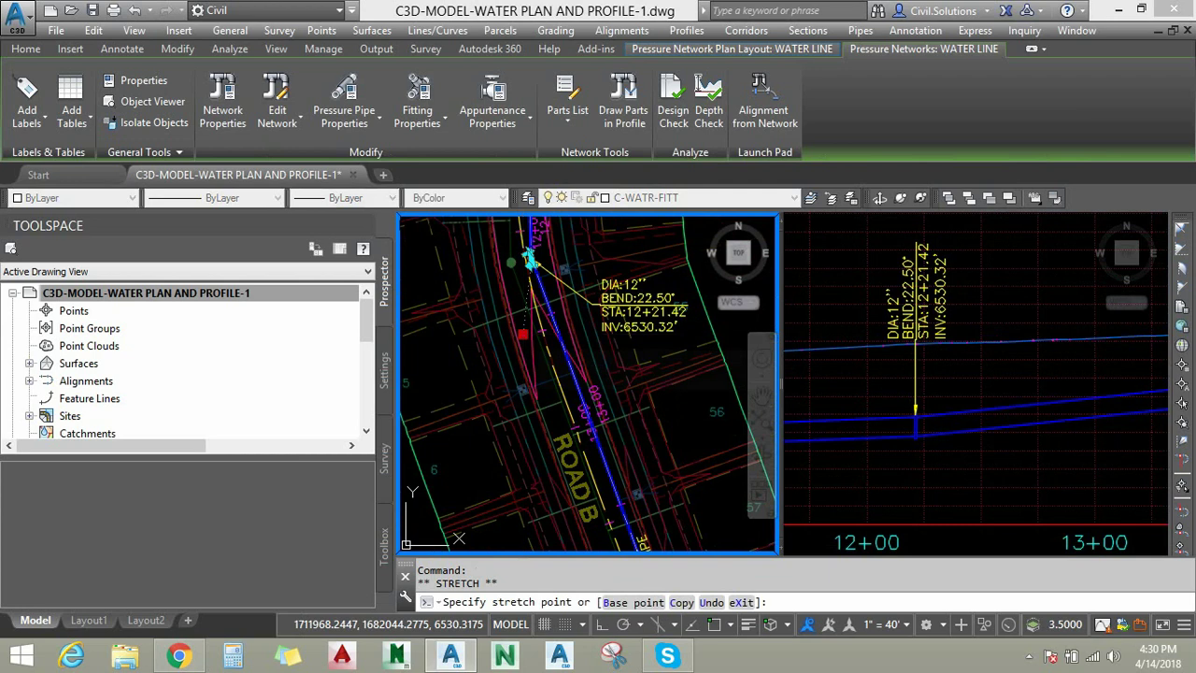
{"action": "left_click", "coordinate": [522, 333]}
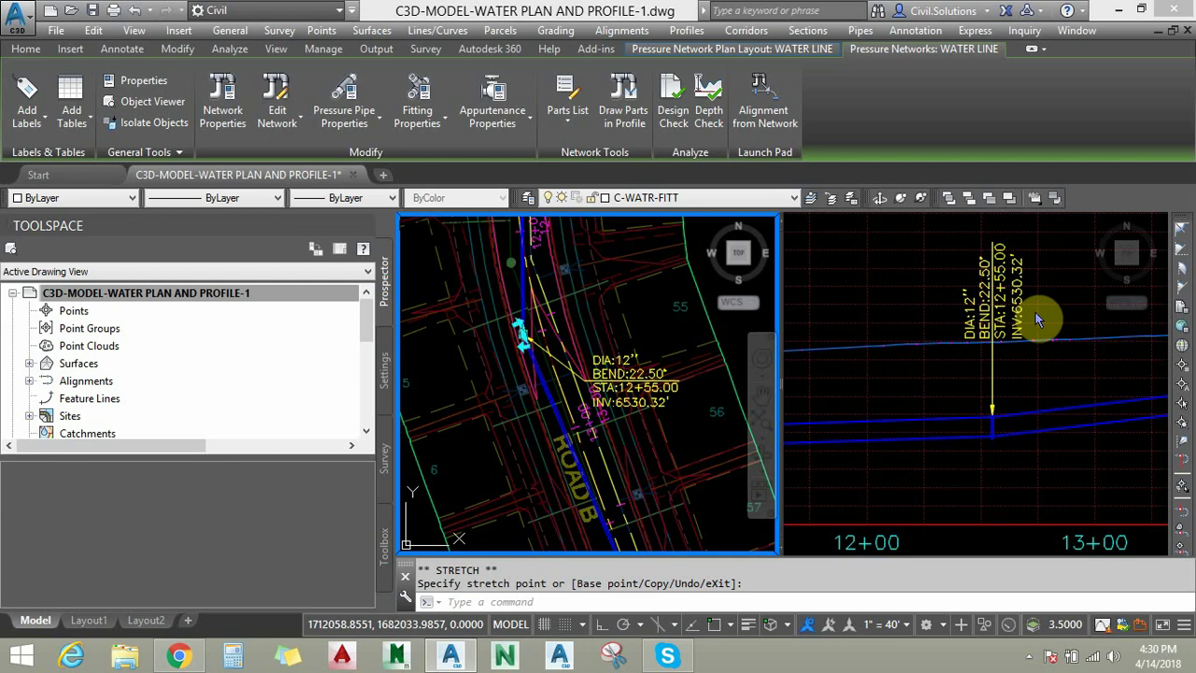
Cancel the stray window selection, reselect the bend fitting and grab its location grip.
{"action": "left_click", "coordinate": [498, 333]}
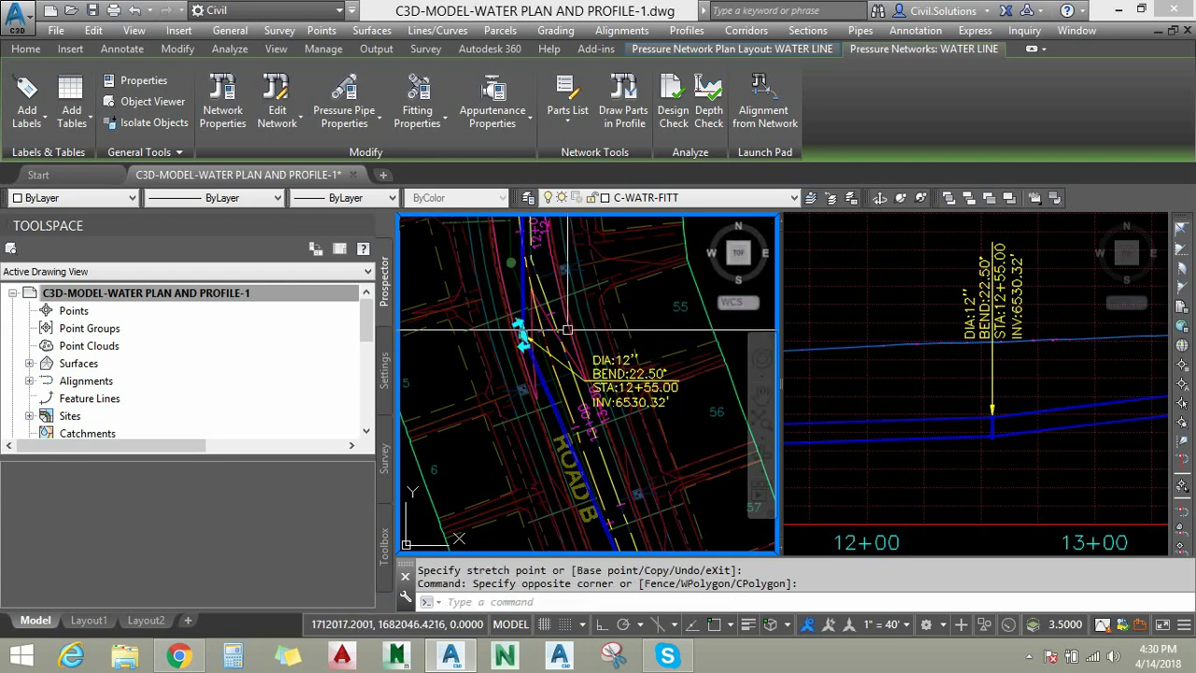
{"action": "scroll", "coordinate": [532, 332], "scroll_direction": "up", "scroll_amount": 4}
{"action": "scroll", "coordinate": [519, 334], "scroll_direction": "up", "scroll_amount": 4}
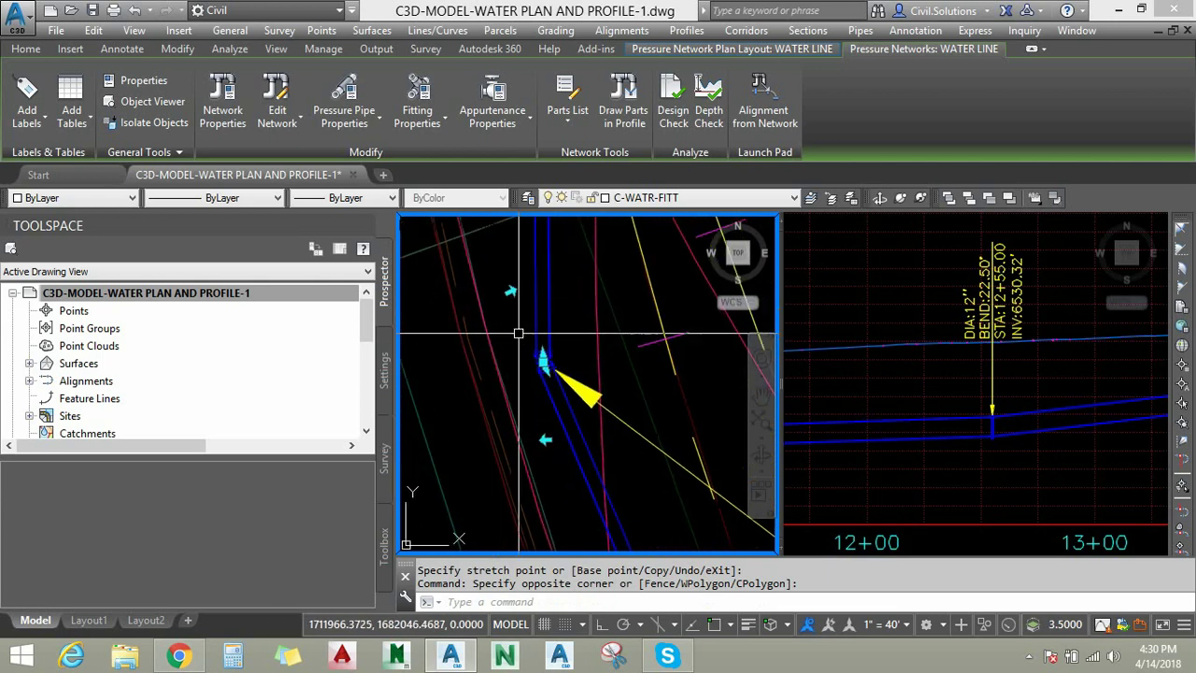
{"action": "scroll", "coordinate": [520, 374], "scroll_direction": "up", "scroll_amount": 2}
{"action": "scroll", "coordinate": [523, 373], "scroll_direction": "up", "scroll_amount": 2}
{"action": "key", "text": "Escape"}
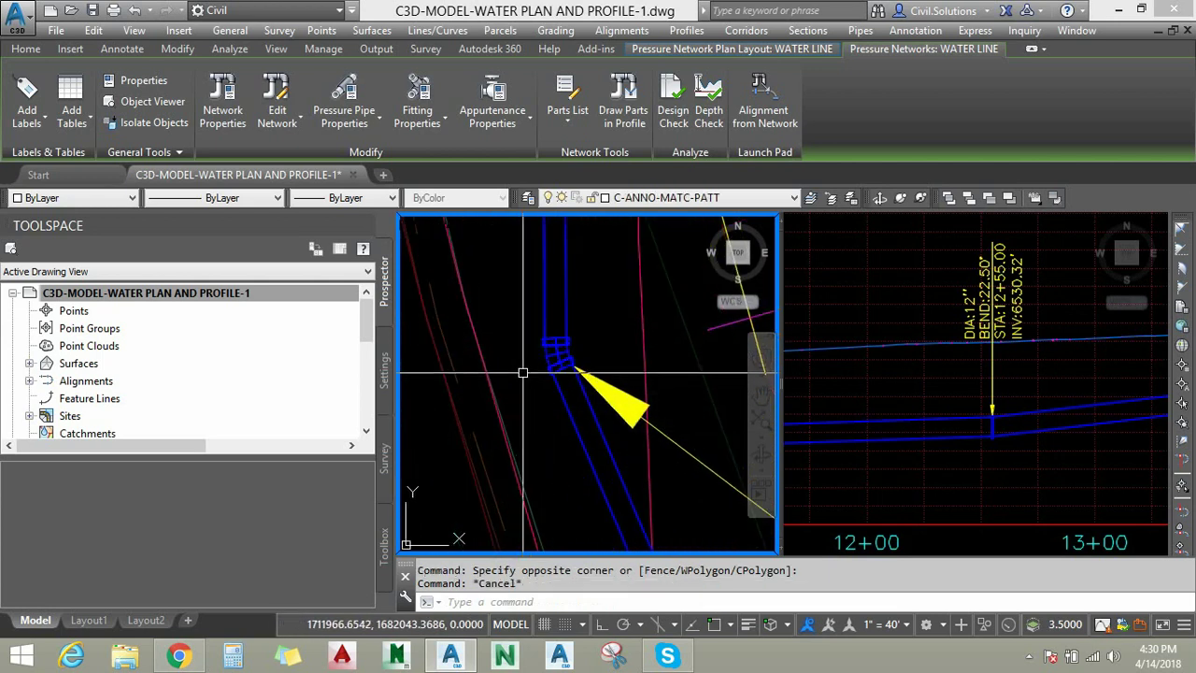
{"action": "left_click", "coordinate": [552, 347]}
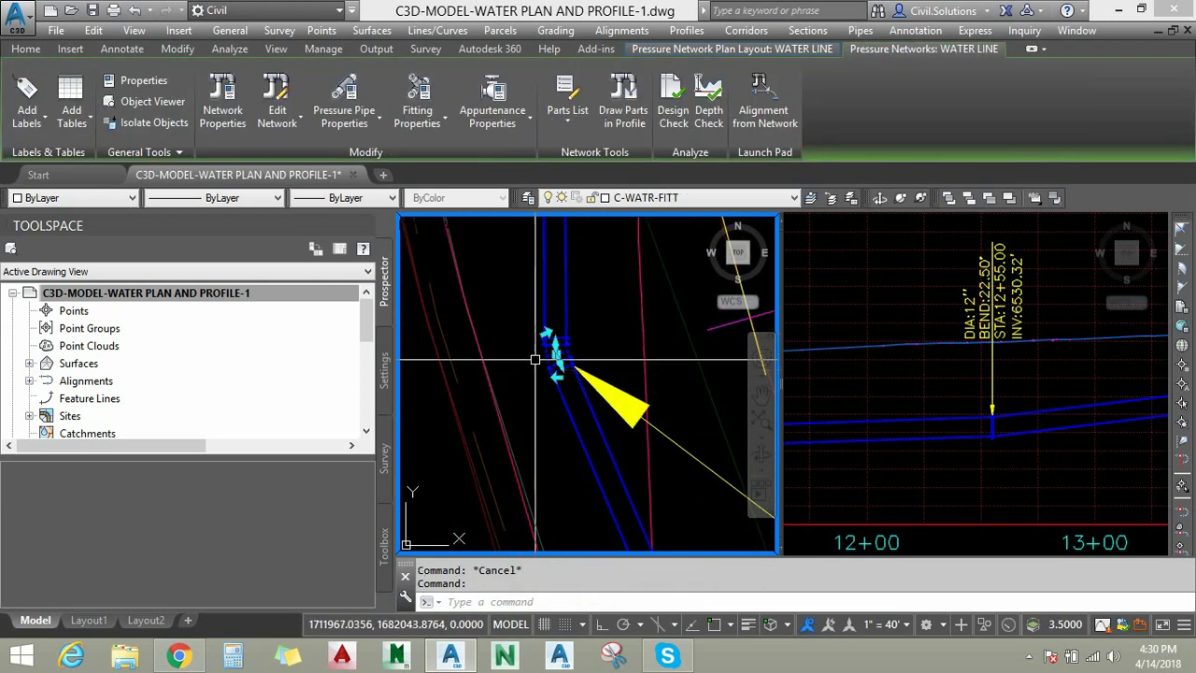
{"action": "scroll", "coordinate": [521, 370], "scroll_direction": "up", "scroll_amount": 5}
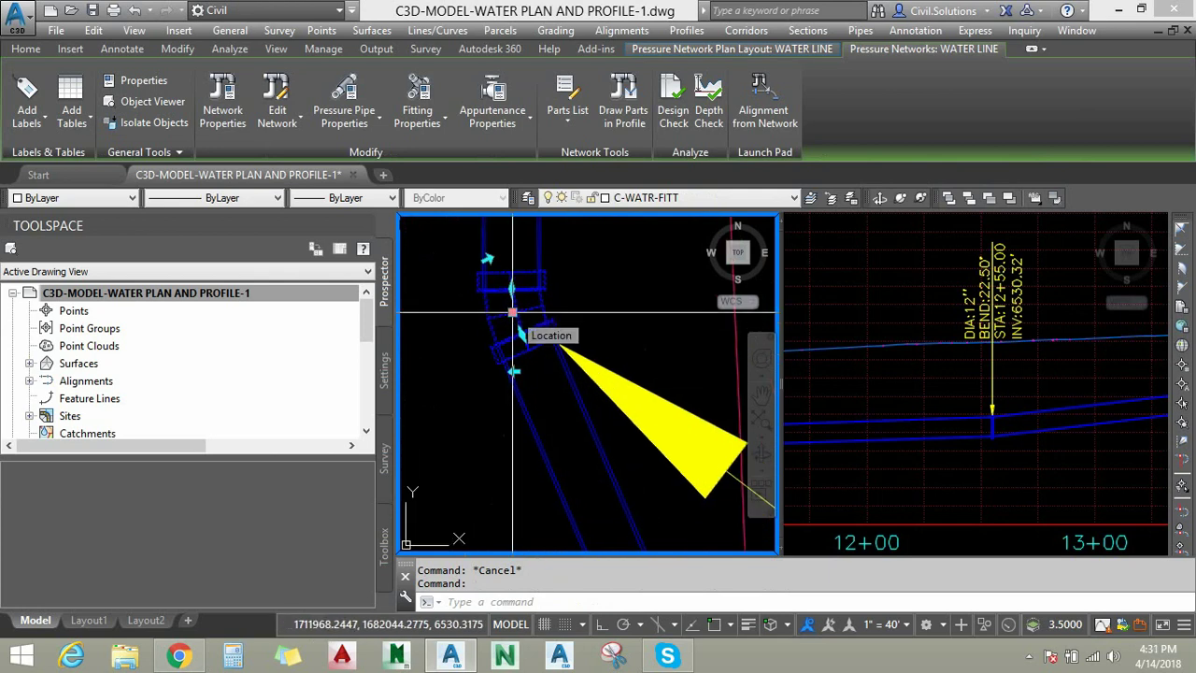
{"action": "left_click", "coordinate": [512, 311]}
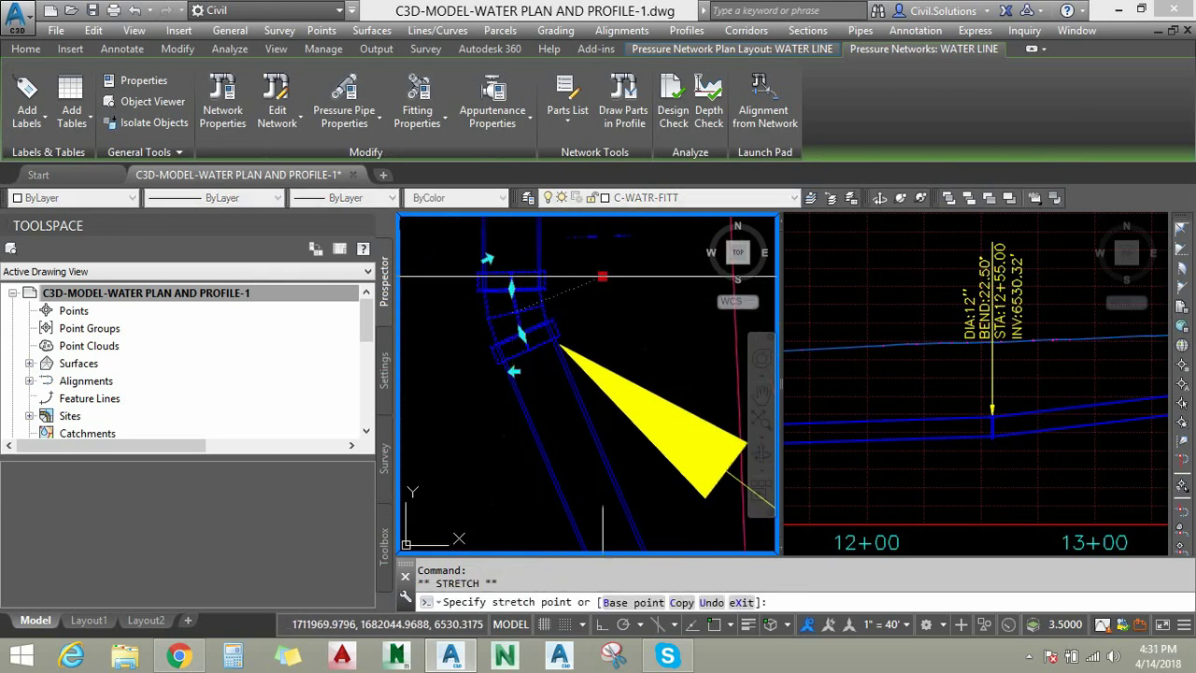
Slide the bend fitting along its pipe to a new position.
{"action": "scroll", "coordinate": [602, 276], "scroll_direction": "up", "scroll_amount": 2}
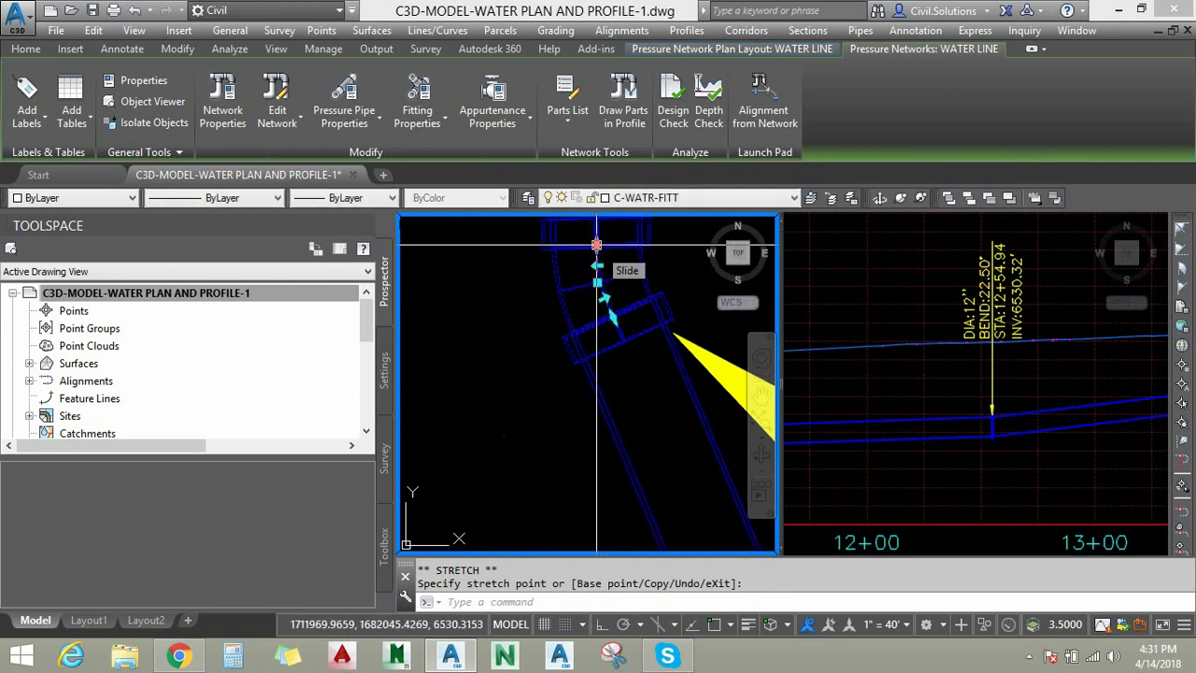
{"action": "left_click", "coordinate": [596, 244]}
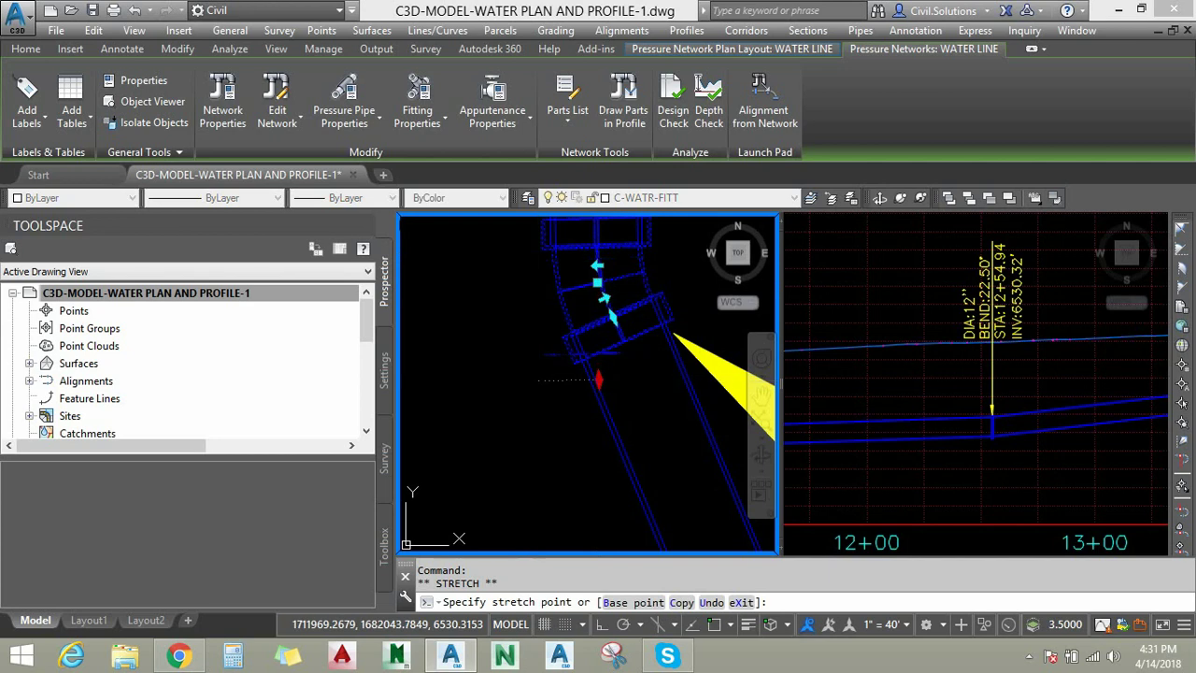
{"action": "middle_click_drag", "start_coordinate": [598, 378], "coordinate": [573, 319]}
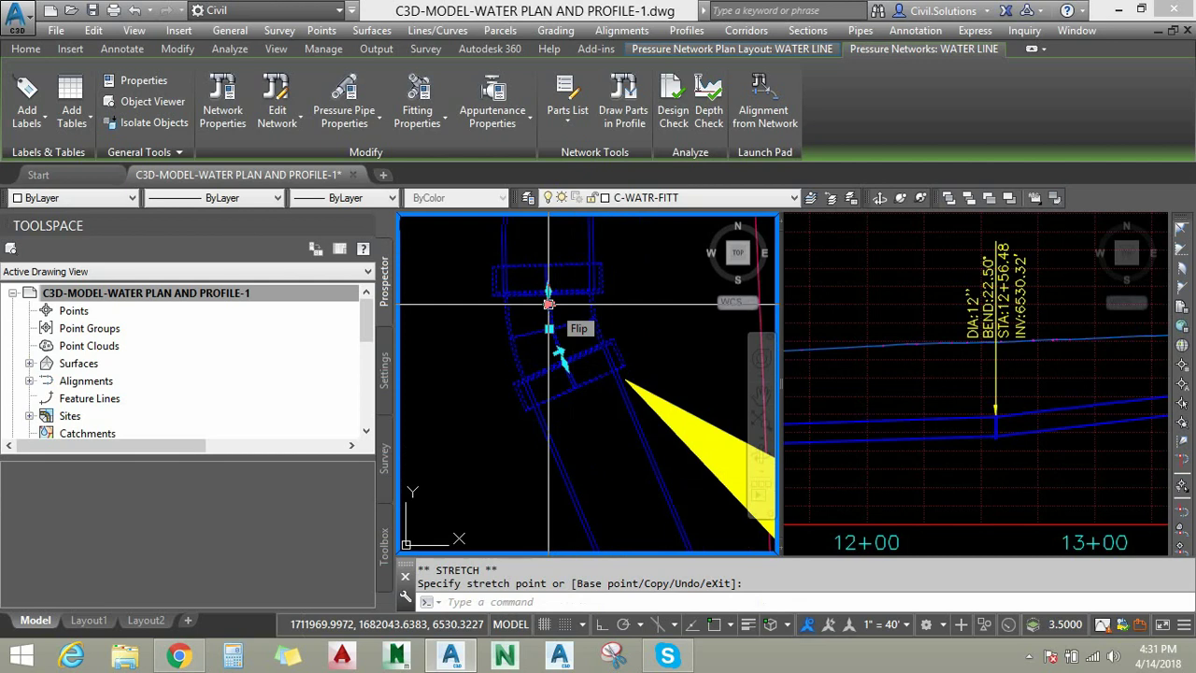
{"action": "left_click", "coordinate": [548, 305]}
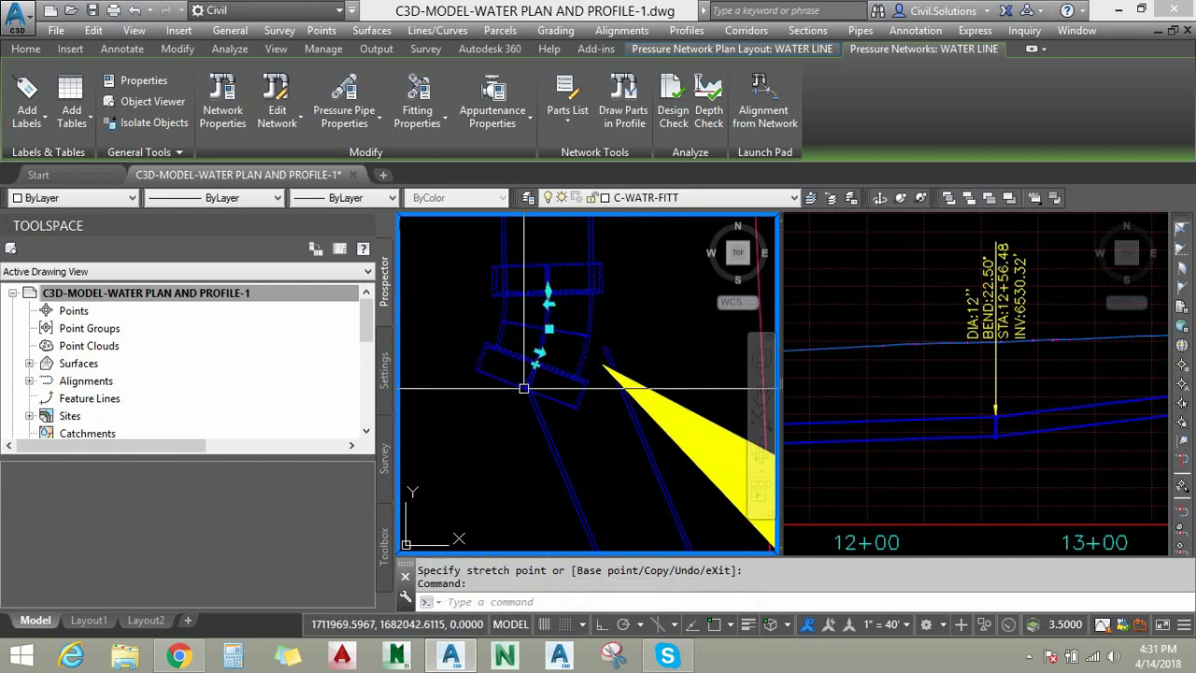
Flip the bend, reposition it to STA 12+56.48 and rotate it upright in line with the pipes.
{"action": "left_click", "coordinate": [548, 293]}
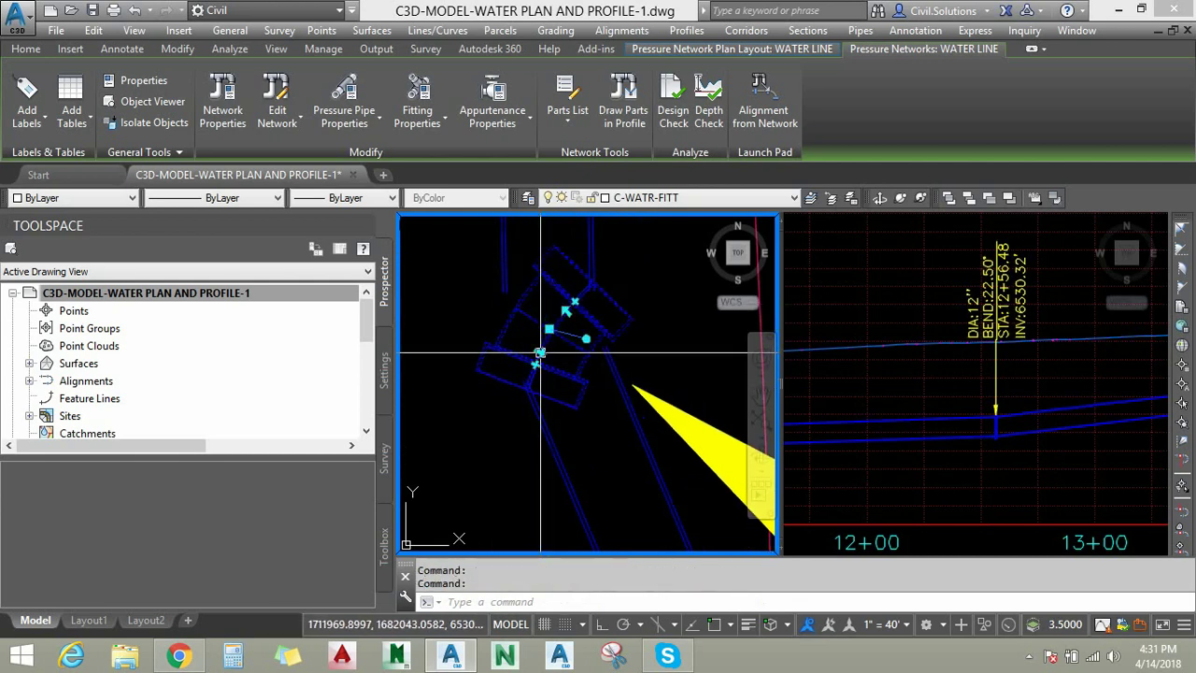
{"action": "left_click", "coordinate": [585, 338]}
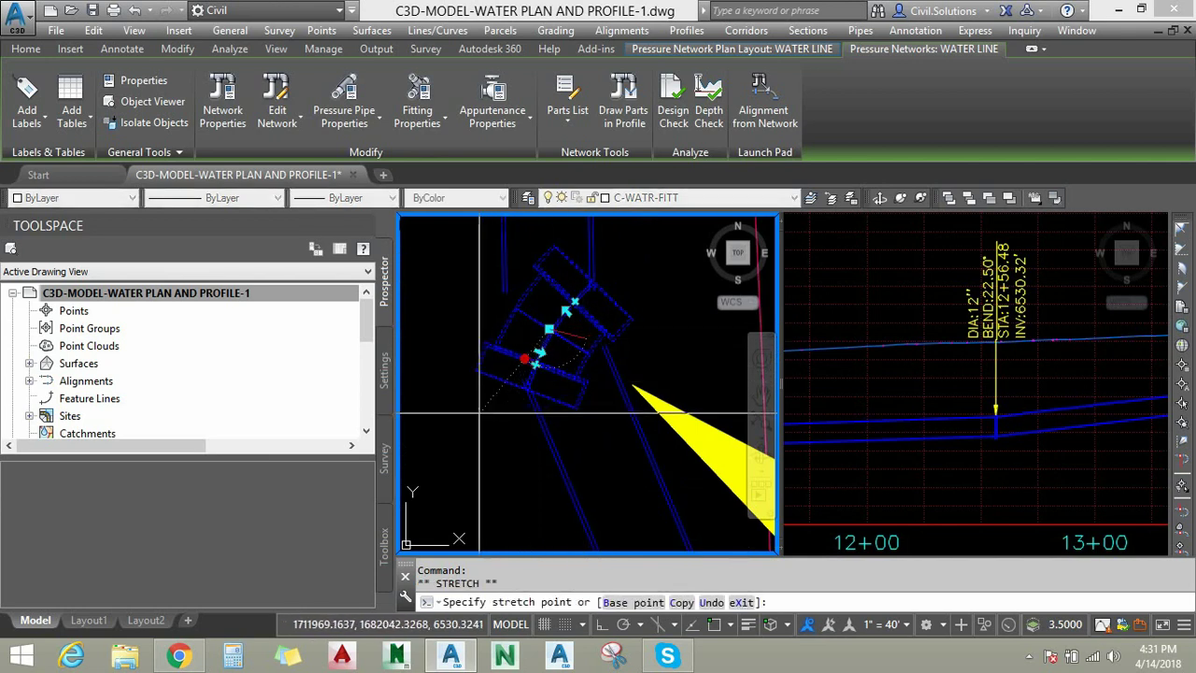
{"action": "left_click", "coordinate": [520, 355]}
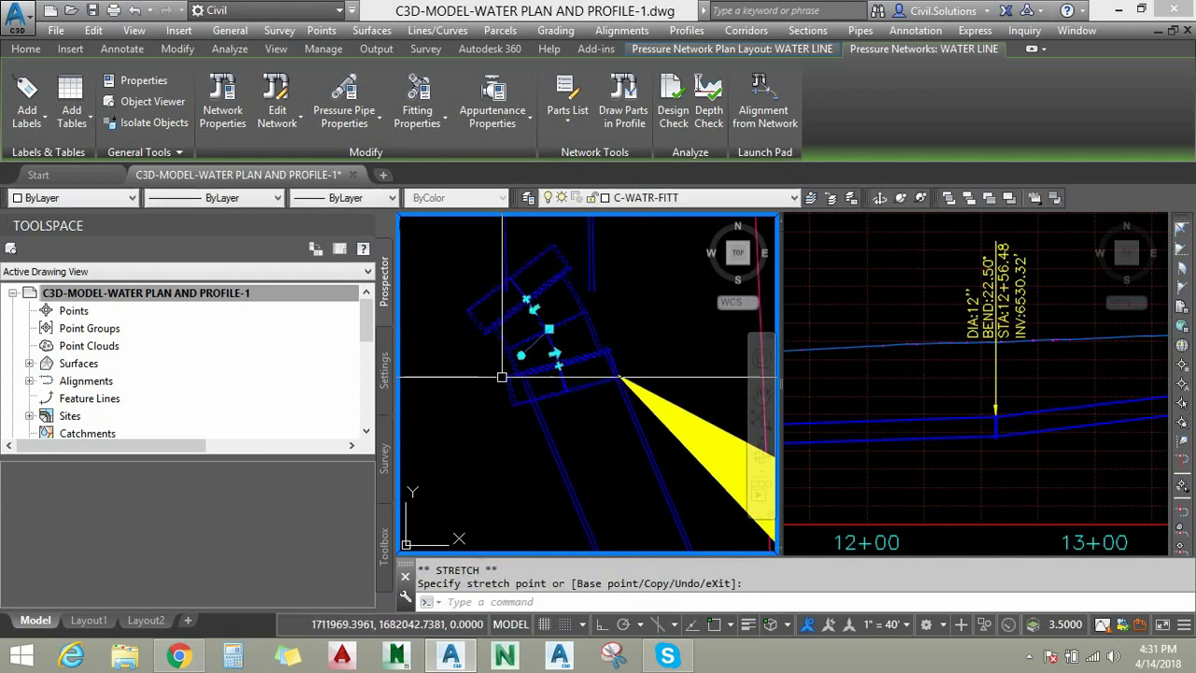
{"action": "left_click", "coordinate": [582, 312]}
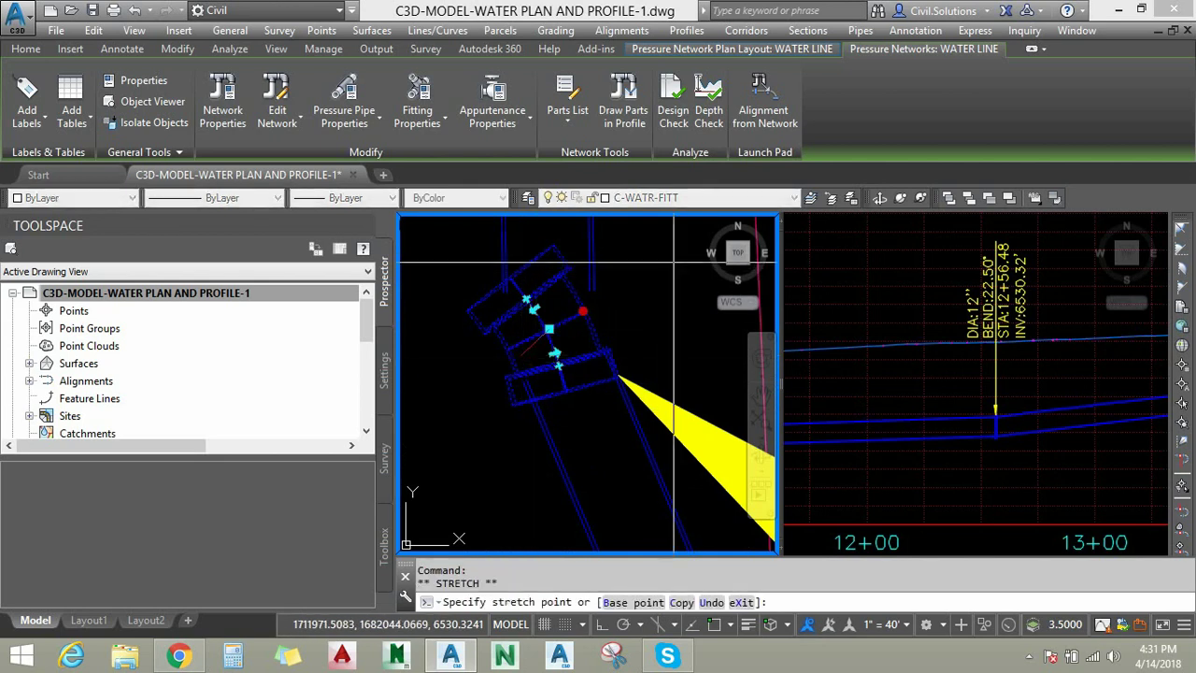
{"action": "left_click", "coordinate": [505, 369]}
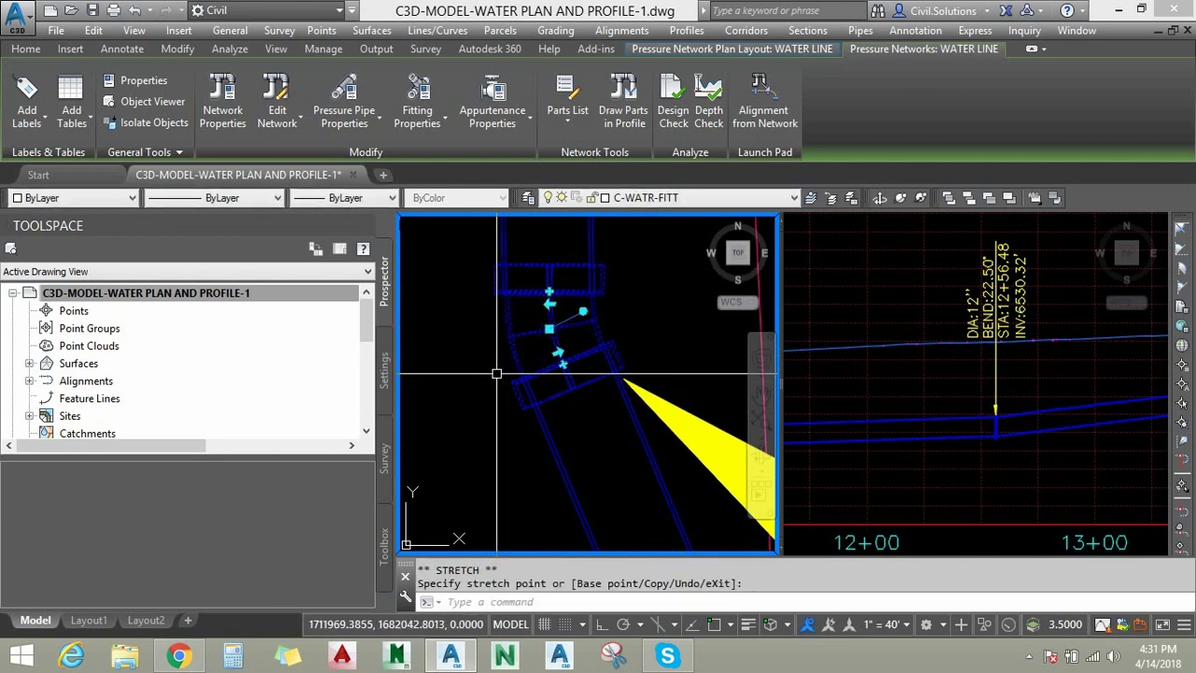
{"action": "key", "text": "Escape"}
Close the Pressure Network Plan Layout tab and select the vertical pressure pipe above the bend.
{"action": "middle_click_drag", "start_coordinate": [586, 316], "coordinate": [542, 354]}
{"action": "scroll", "coordinate": [586, 353], "scroll_direction": "down", "scroll_amount": 4}
{"action": "left_click", "coordinate": [534, 314]}
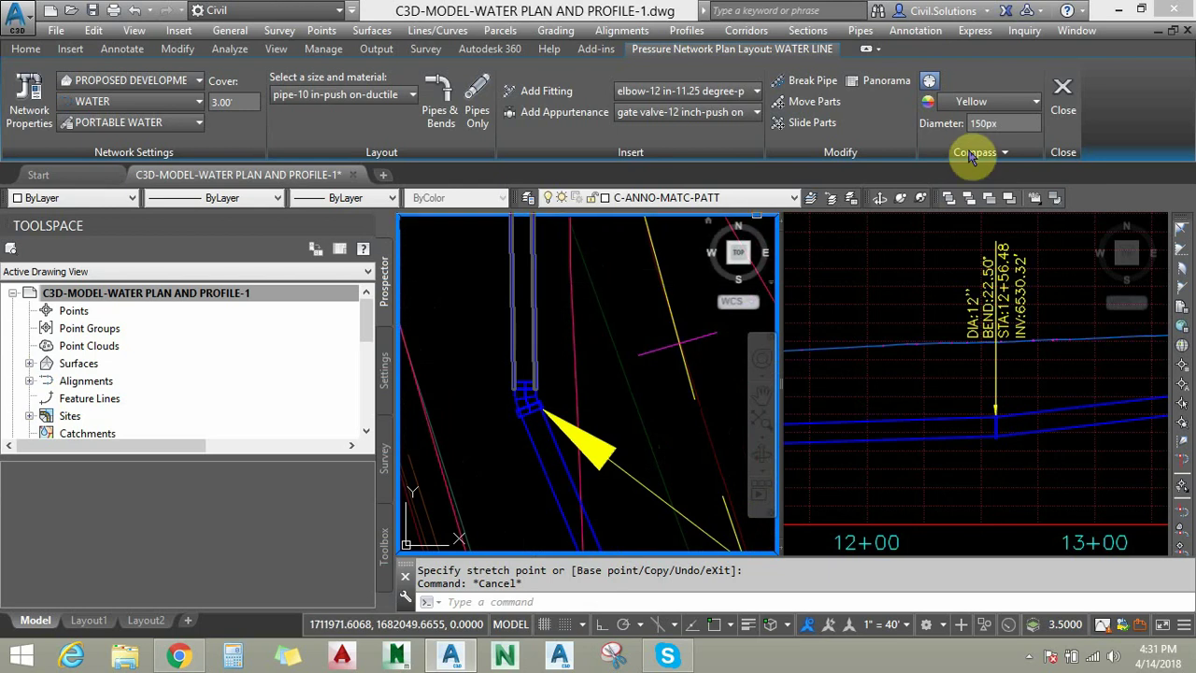
{"action": "left_click", "coordinate": [1062, 98]}
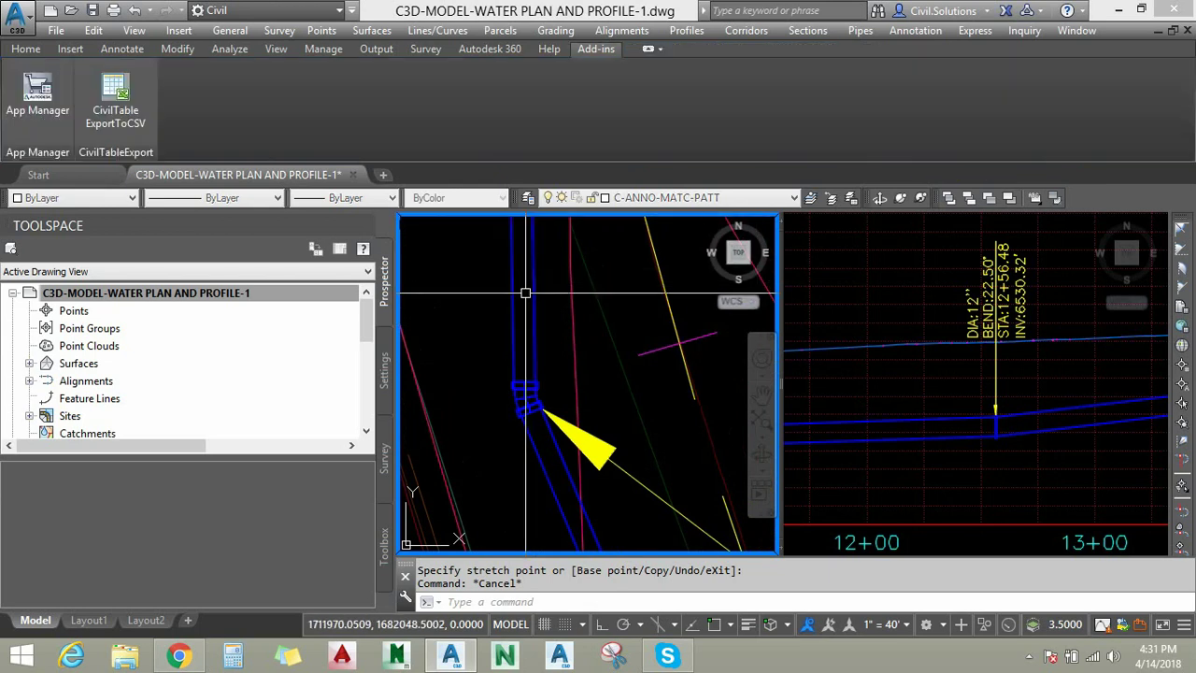
{"action": "left_click", "coordinate": [512, 268]}
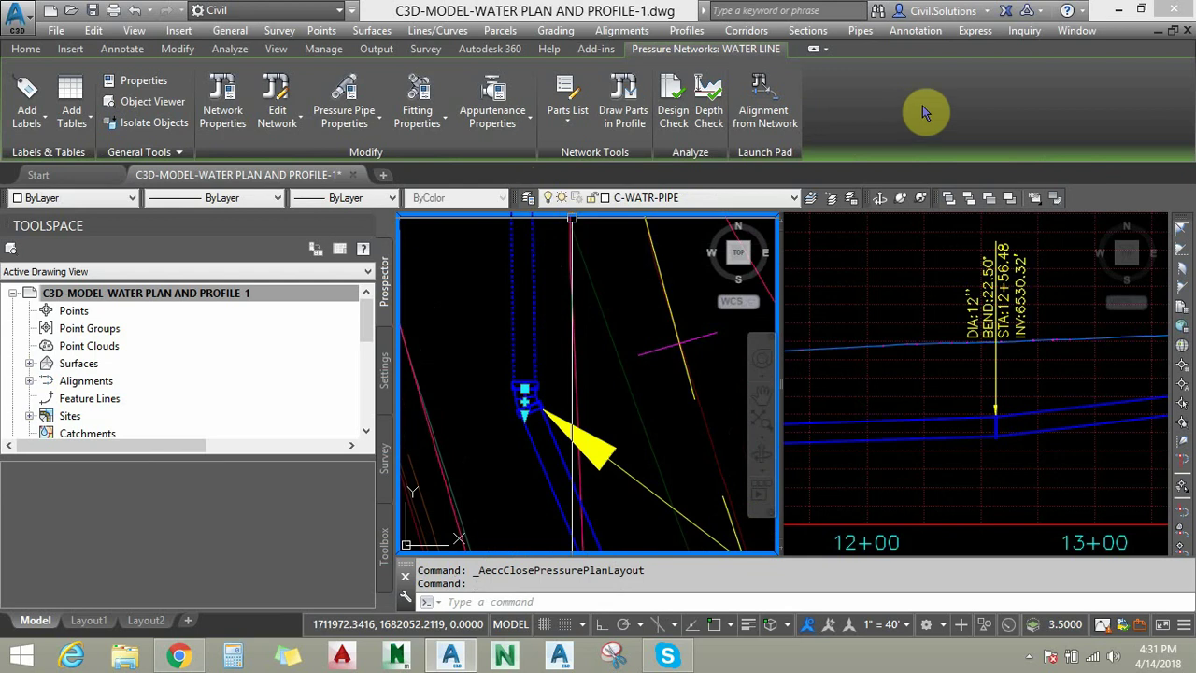
Open the WATER LINE network properties and review its information and layout settings.
{"action": "left_click", "coordinate": [234, 119]}
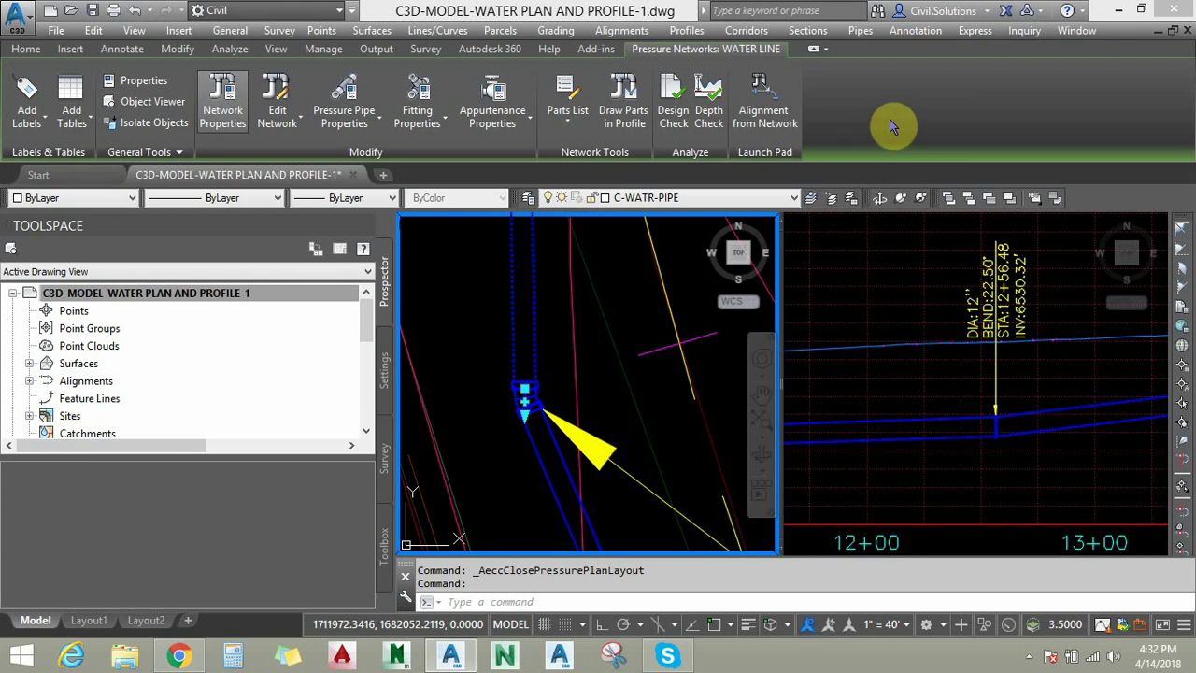
{"action": "left_click", "coordinate": [334, 127]}
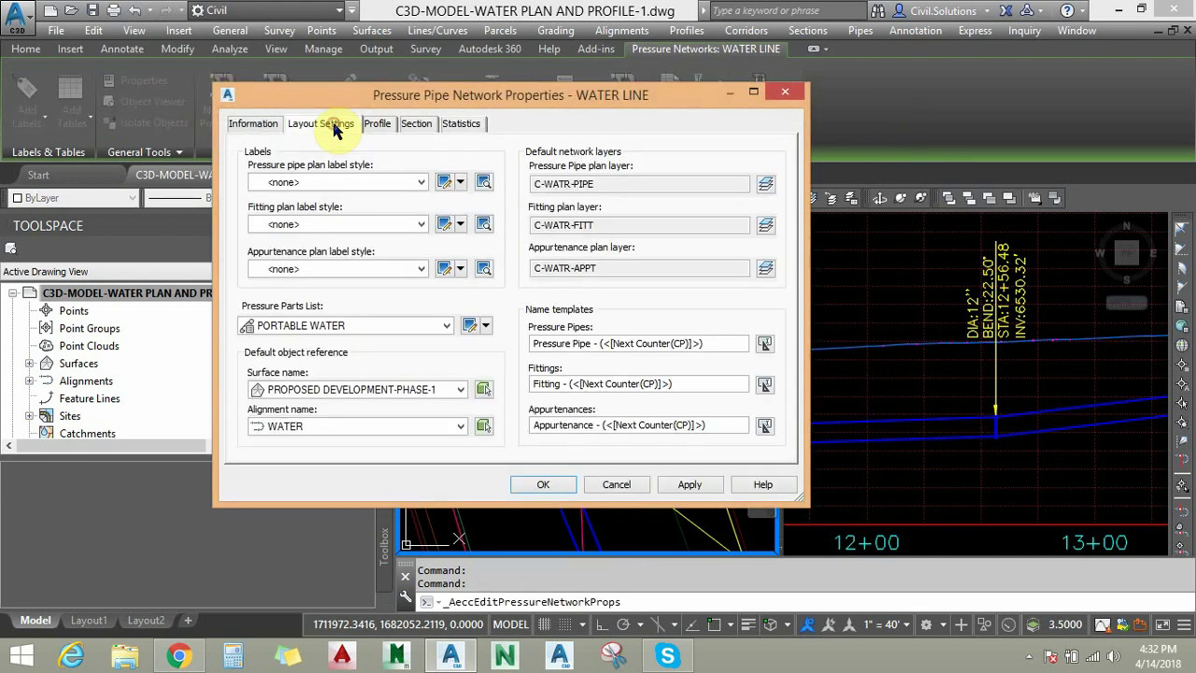
{"action": "left_click", "coordinate": [252, 125]}
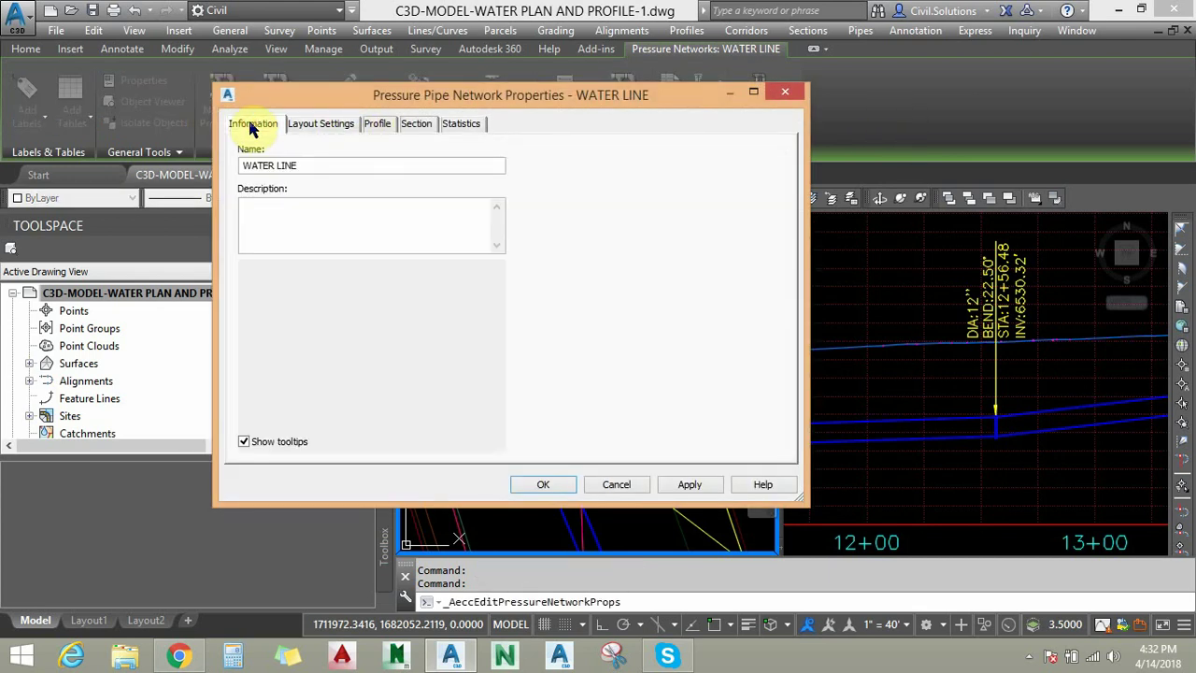
{"action": "left_click_drag", "start_coordinate": [389, 102], "coordinate": [405, 74]}
{"action": "left_click", "coordinate": [323, 97]}
Check the pipe plan and profile label style lists without changes, then close the dialog.
{"action": "left_click", "coordinate": [327, 150]}
{"action": "left_click", "coordinate": [329, 152]}
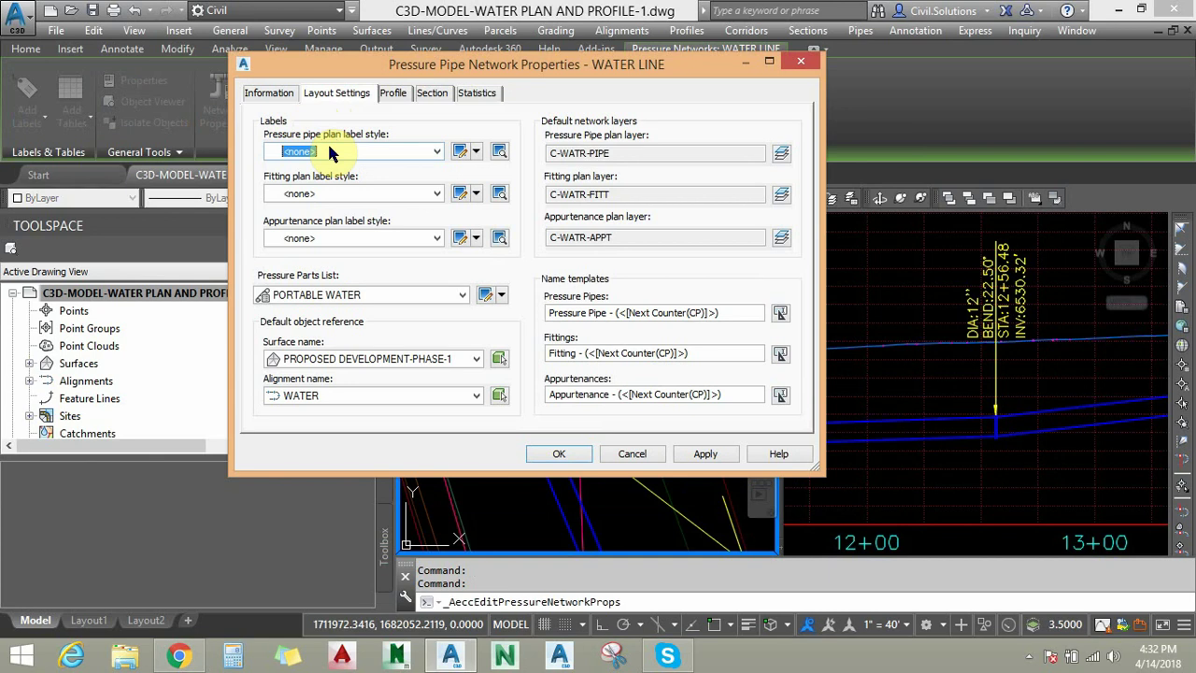
{"action": "left_click", "coordinate": [328, 151]}
{"action": "left_click", "coordinate": [328, 151]}
{"action": "left_click", "coordinate": [396, 93]}
{"action": "left_click", "coordinate": [362, 152]}
{"action": "left_click", "coordinate": [363, 152]}
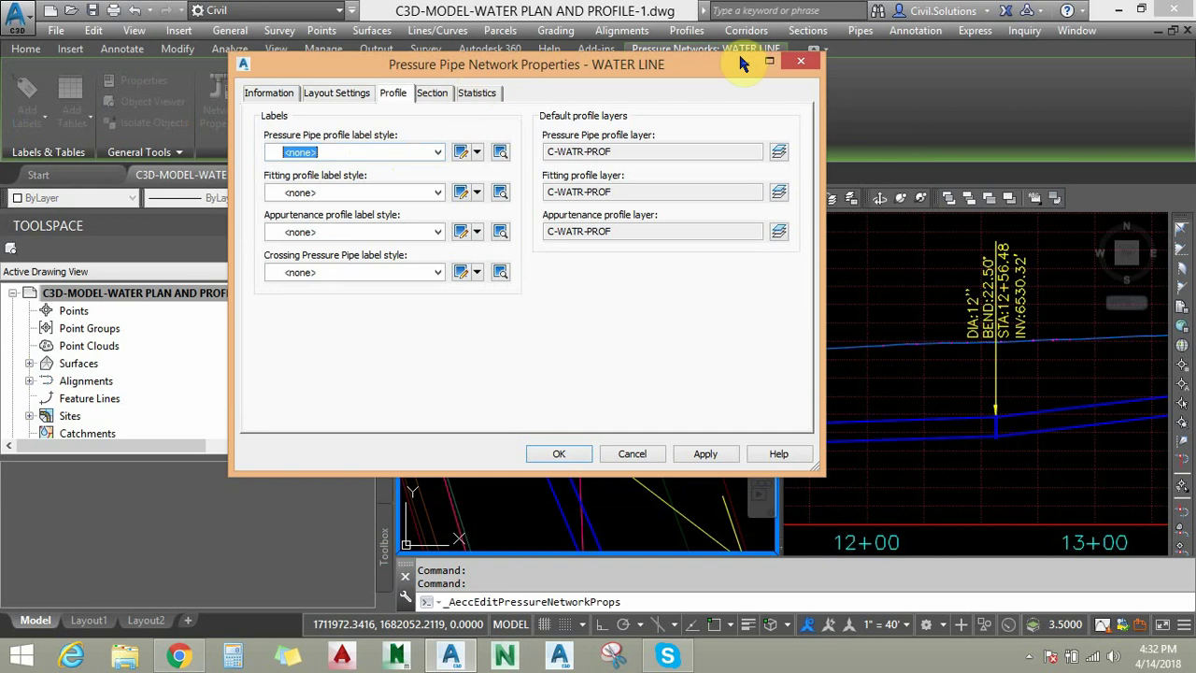
{"action": "left_click", "coordinate": [801, 61]}
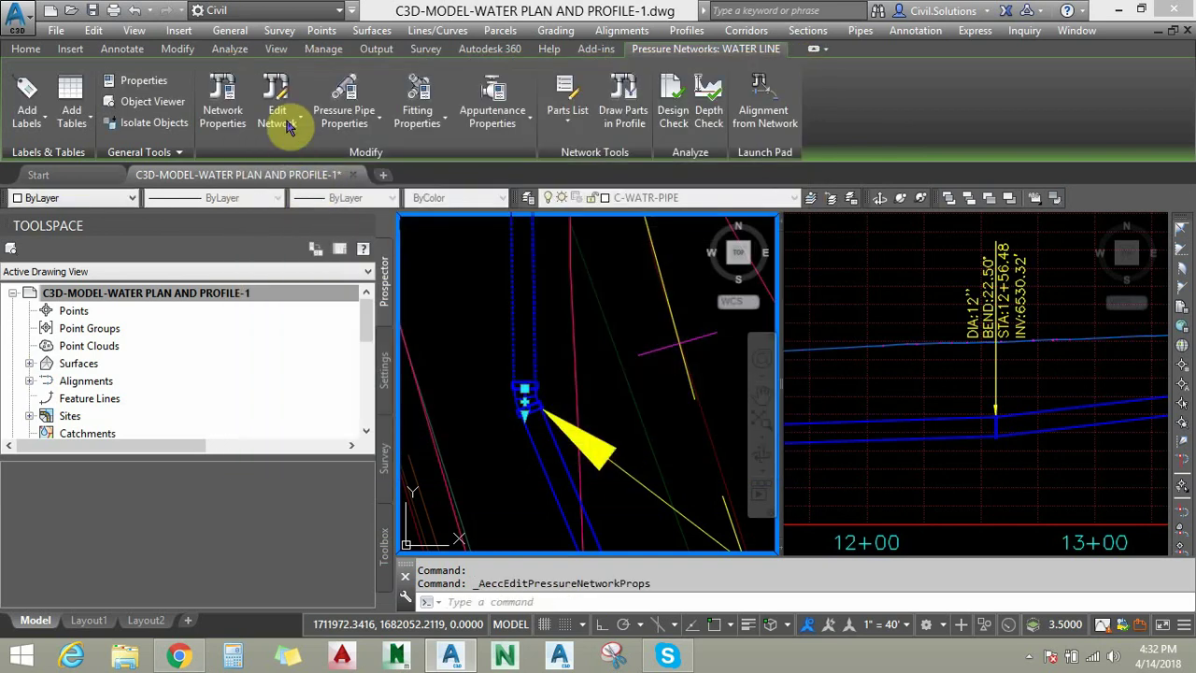
Open Plan Layout Tools, keeping PROPOSED DEVELOPMENT-PHASE-1 surface, WATER alignment and PORTABLE WATER parts list.
{"action": "left_click", "coordinate": [289, 126]}
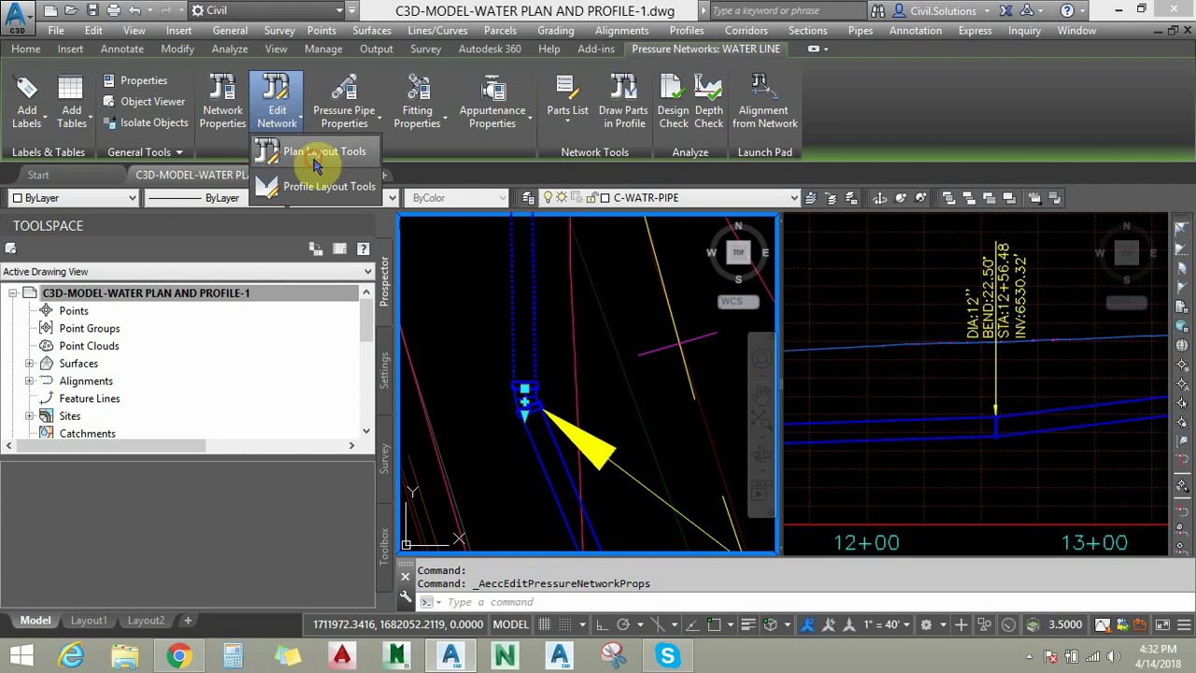
{"action": "left_click", "coordinate": [316, 153]}
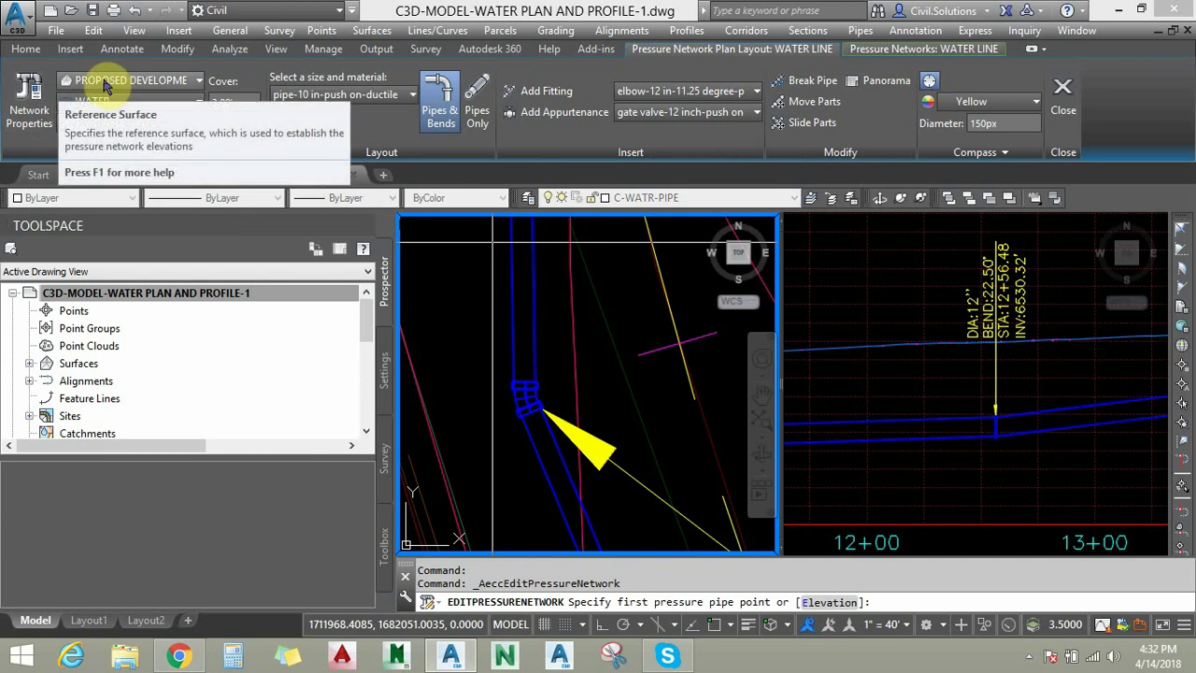
{"action": "left_click", "coordinate": [161, 81]}
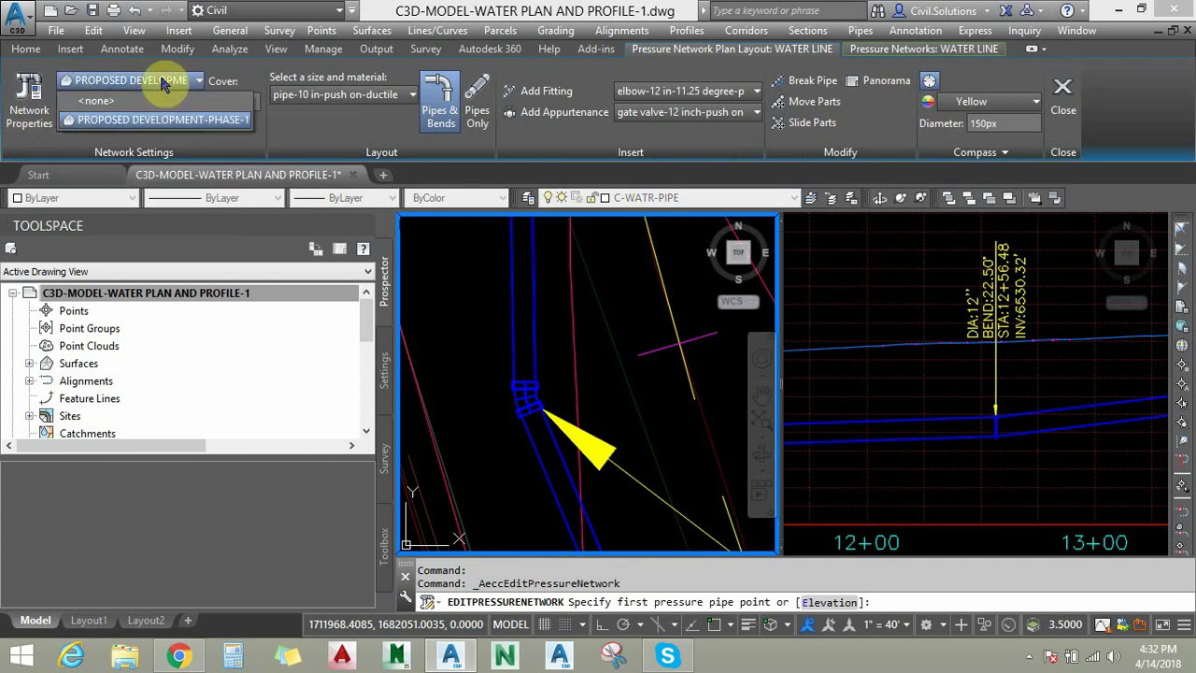
{"action": "left_click", "coordinate": [159, 120]}
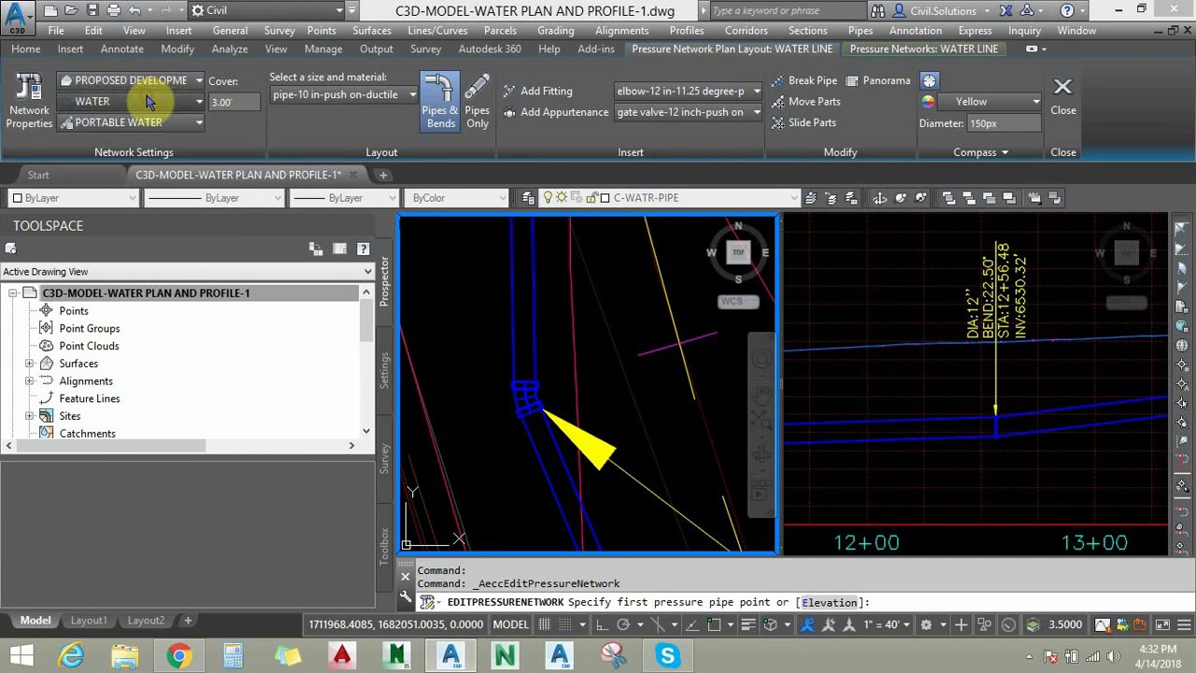
{"action": "left_click", "coordinate": [147, 101]}
{"action": "left_click", "coordinate": [147, 101]}
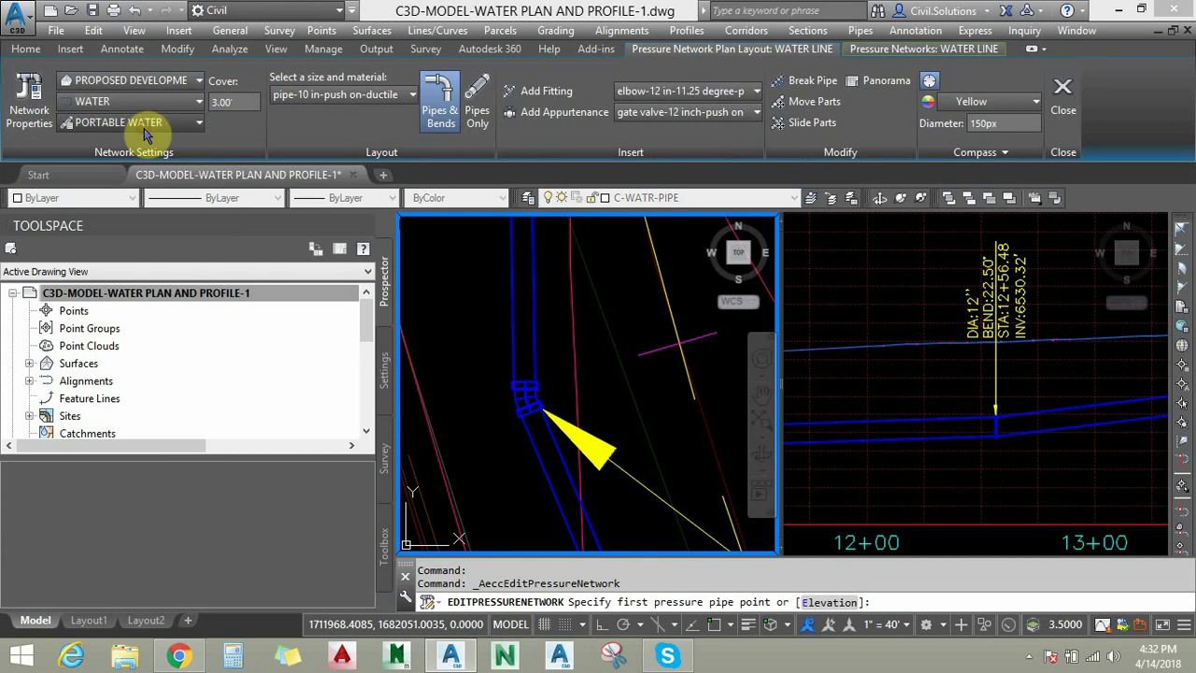
{"action": "left_click", "coordinate": [145, 127]}
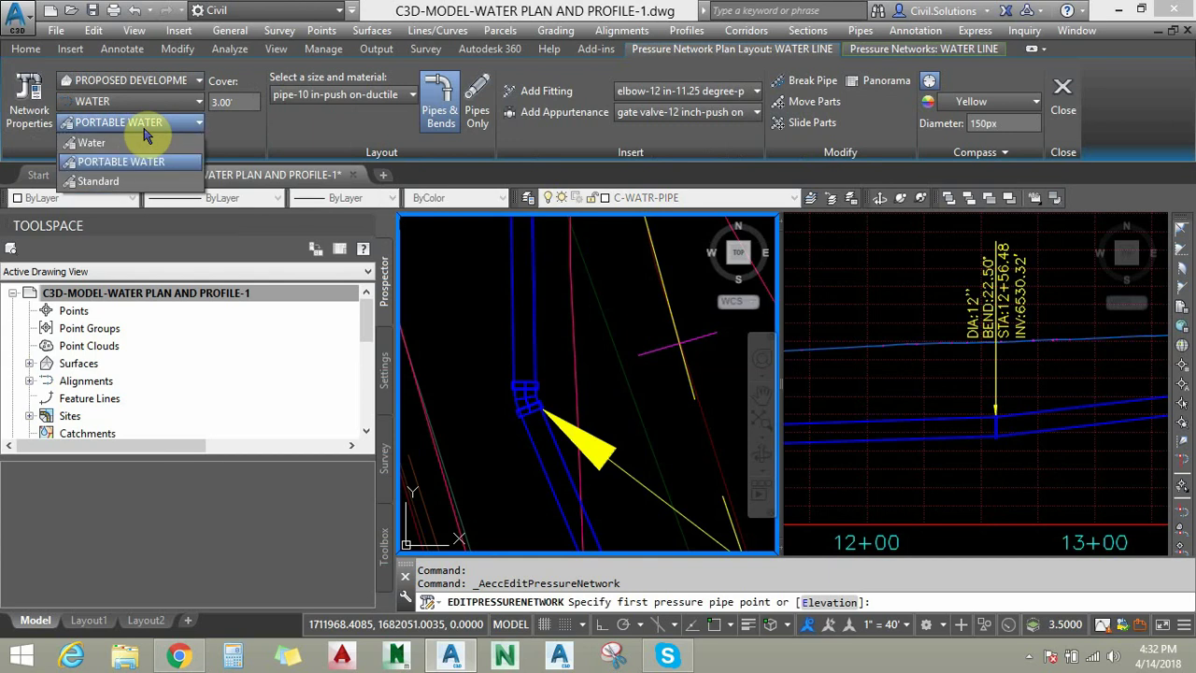
{"action": "left_click", "coordinate": [243, 100]}
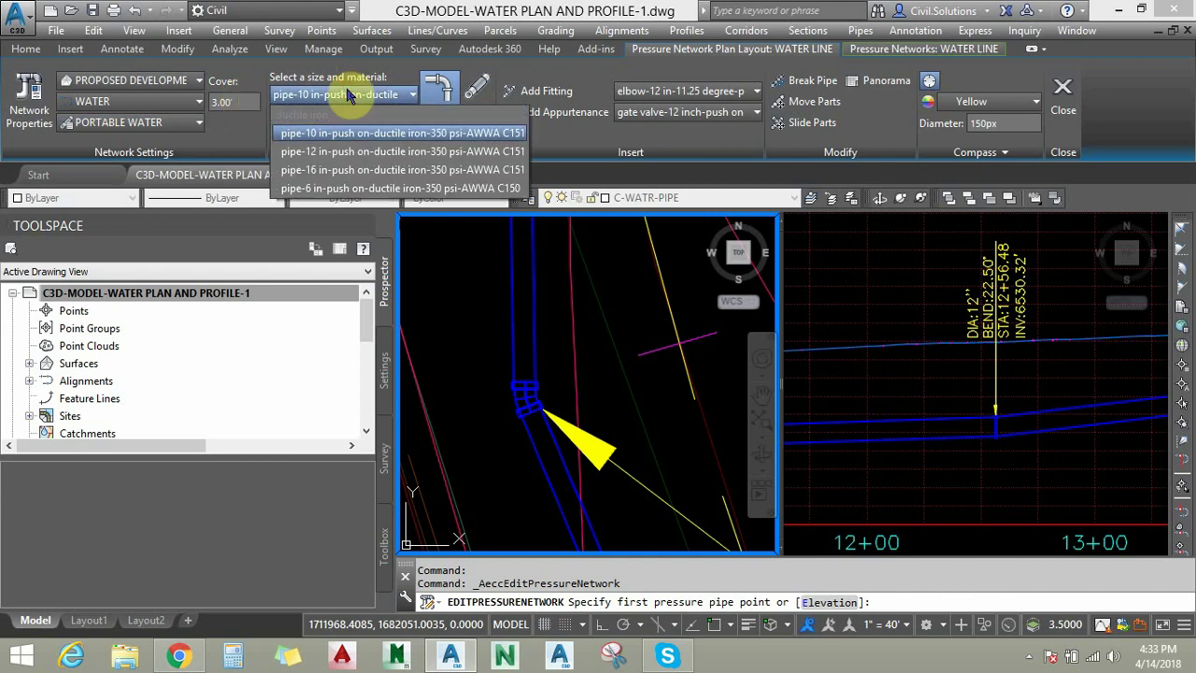
Keep the 10 inch ductile iron pipe, 11.25 degree elbow fitting and 12 inch gate valve.
{"action": "left_click", "coordinate": [420, 133]}
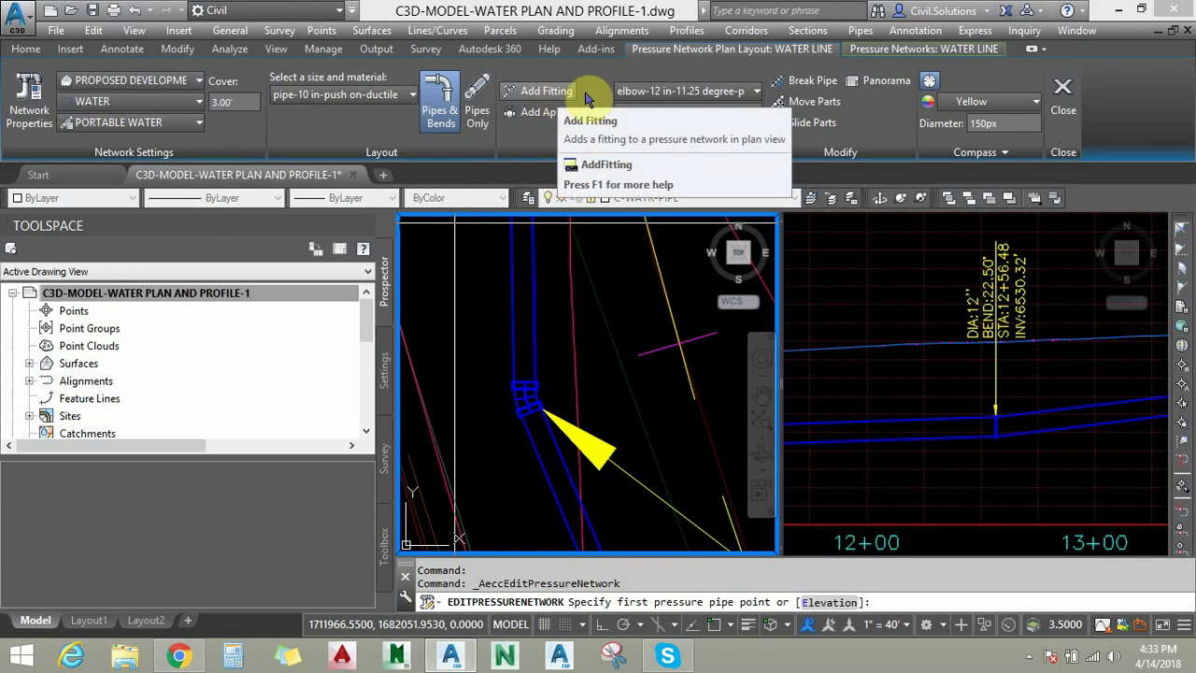
{"action": "left_click", "coordinate": [690, 94]}
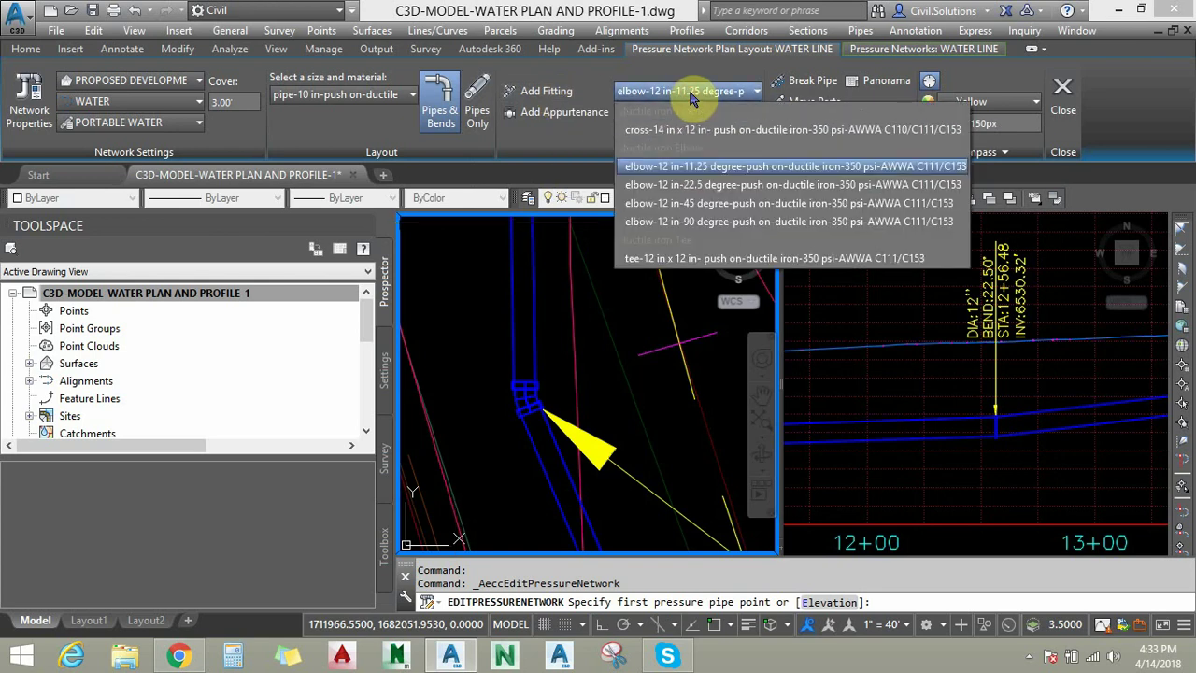
{"action": "left_click", "coordinate": [579, 138]}
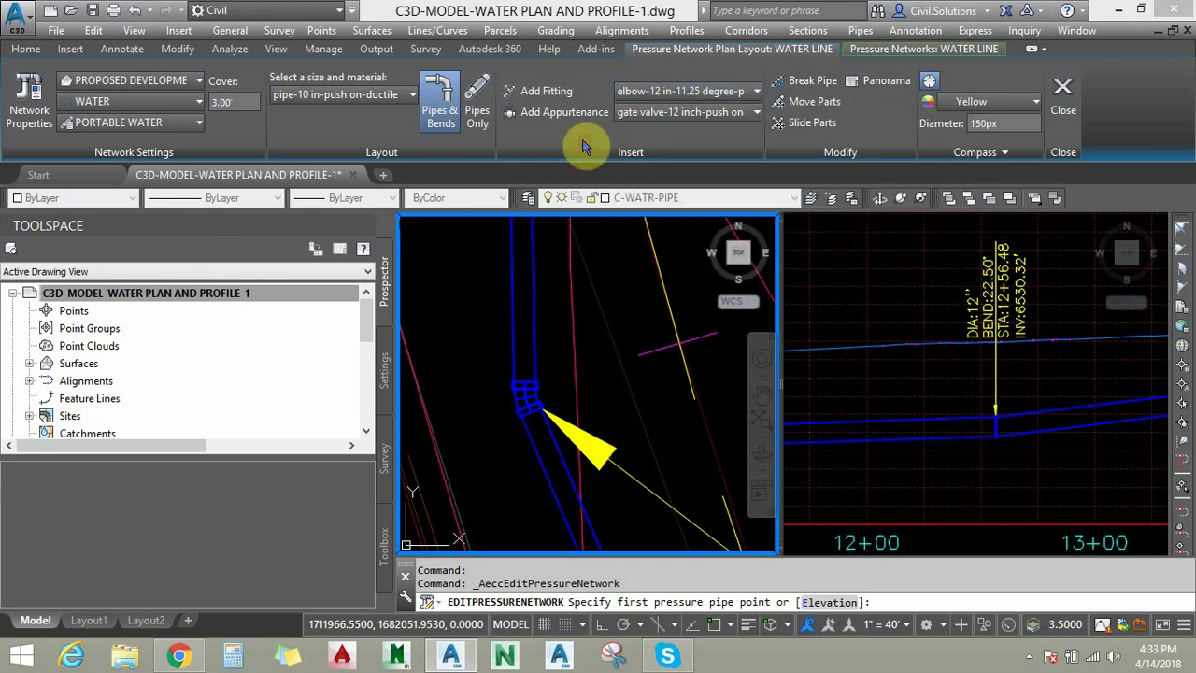
{"action": "left_click", "coordinate": [677, 113]}
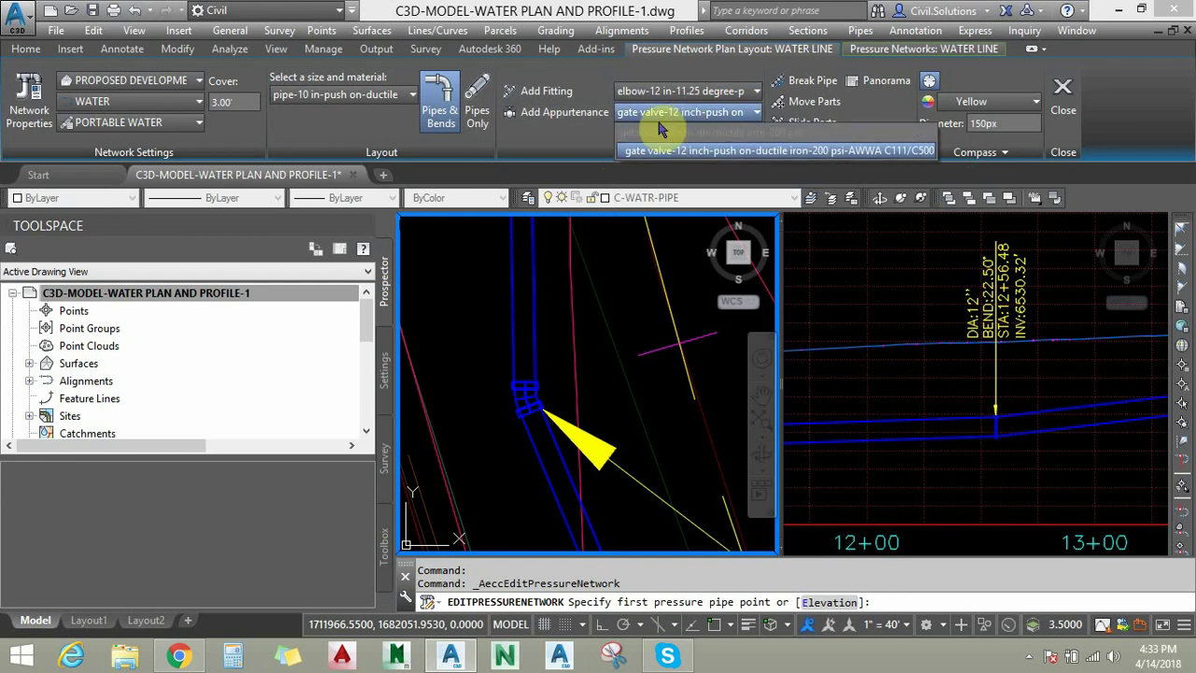
{"action": "left_click", "coordinate": [561, 140]}
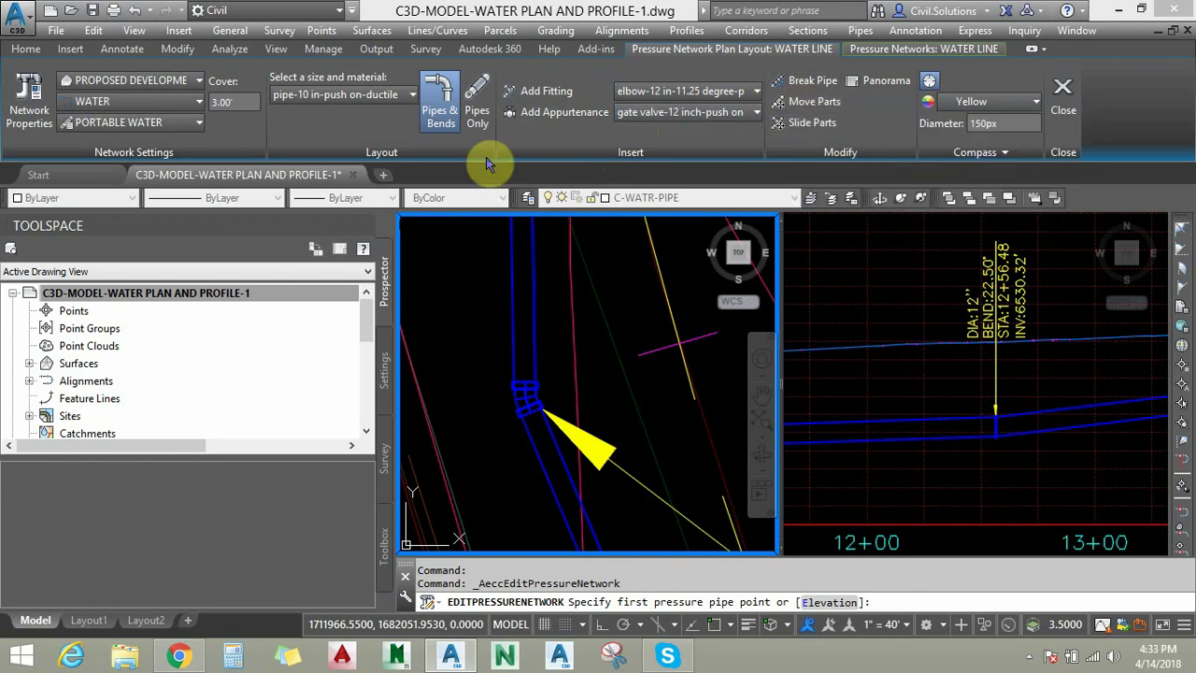
Close the plan layout tools, open Profile Layout Tools for WATER LINE and activate the profile view.
{"action": "left_click", "coordinate": [1062, 109]}
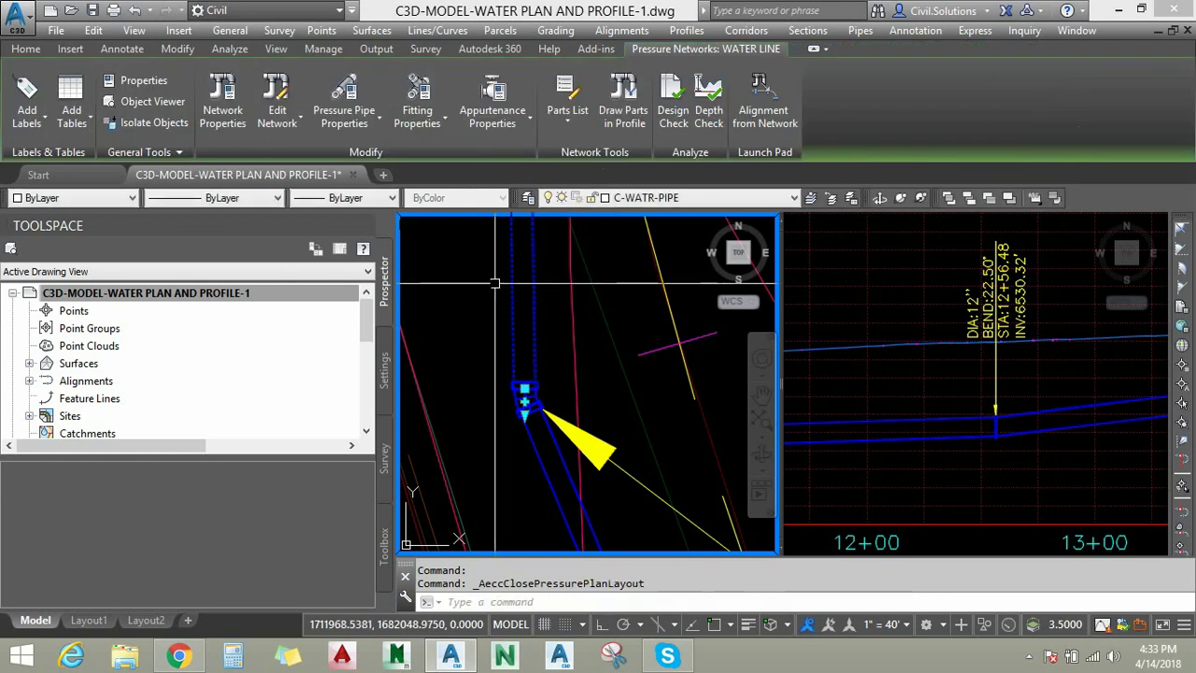
{"action": "left_click", "coordinate": [292, 119]}
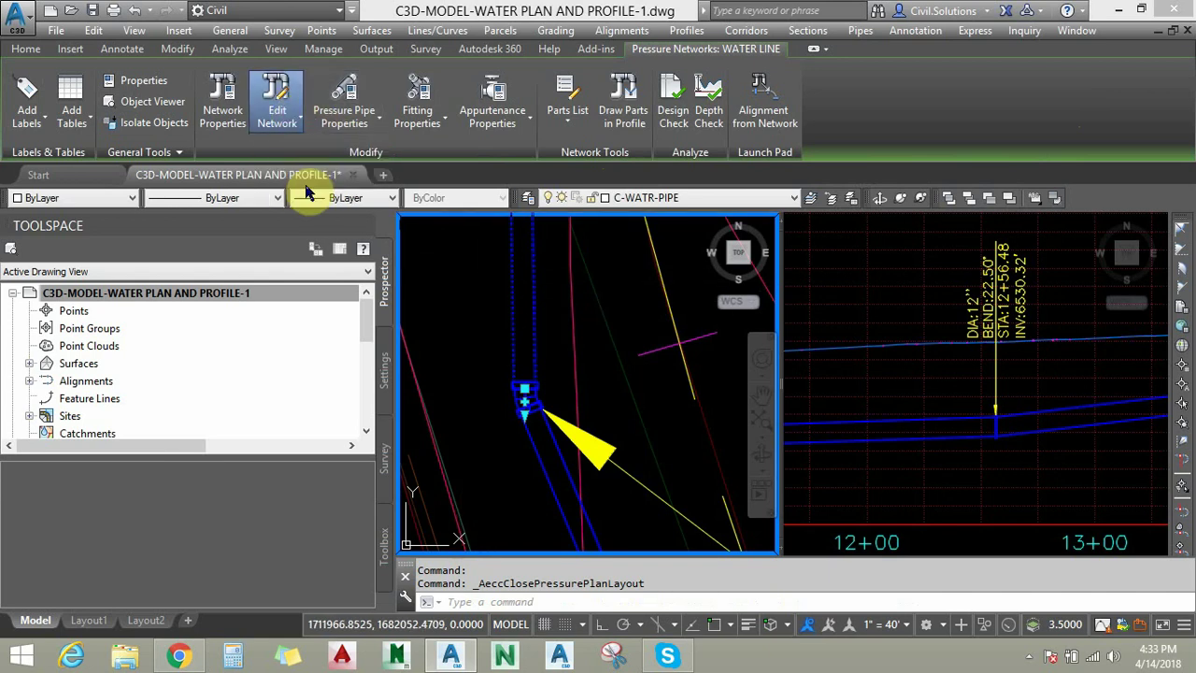
{"action": "left_click", "coordinate": [322, 186]}
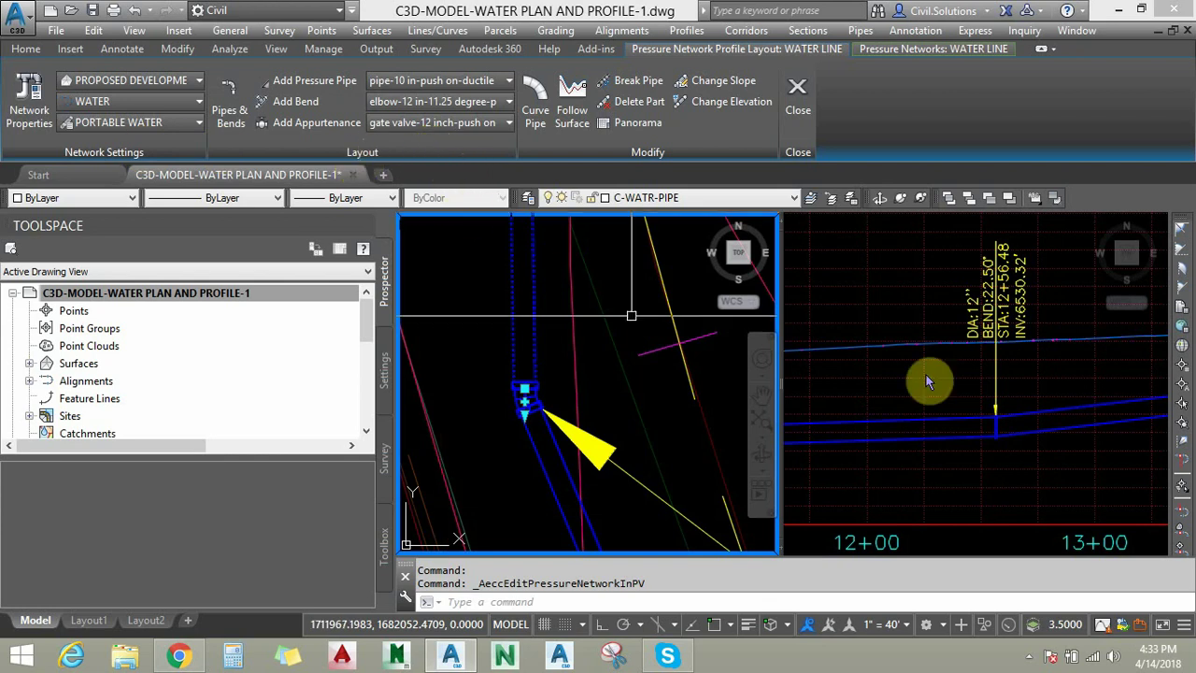
{"action": "left_click", "coordinate": [890, 280]}
{"action": "scroll", "coordinate": [887, 259], "scroll_direction": "down", "scroll_amount": 5}
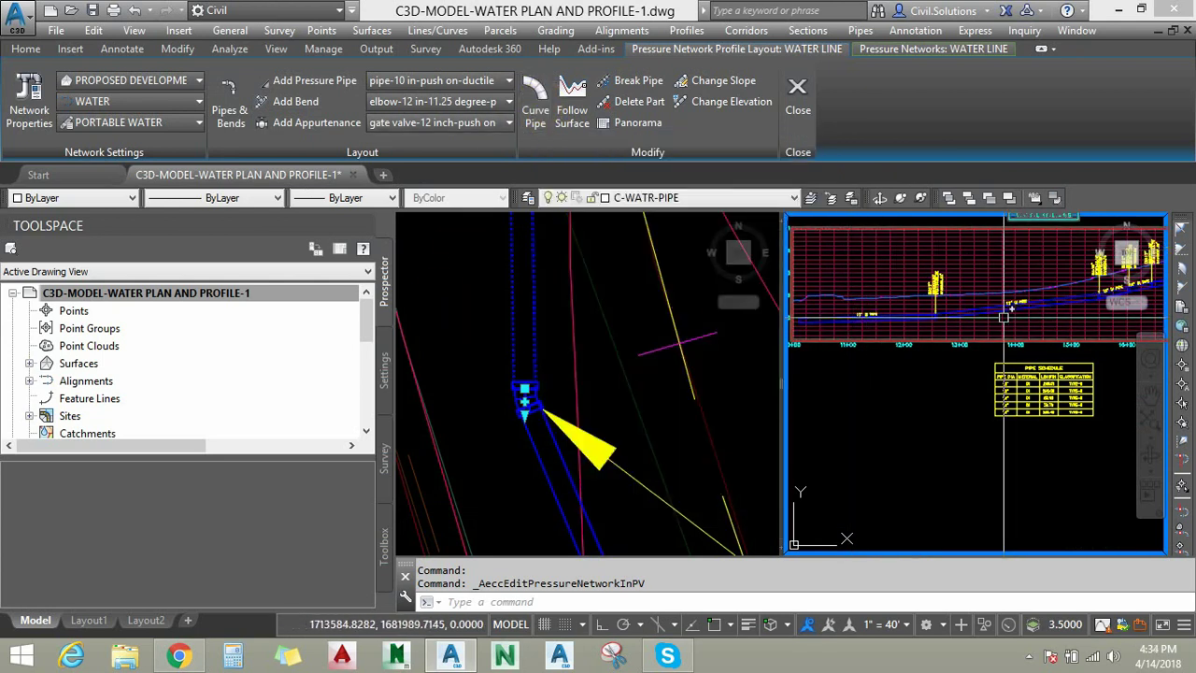
Cancel the network edit and pan the plan view to centre the water line bend.
{"action": "scroll", "coordinate": [1000, 308], "scroll_direction": "up", "scroll_amount": 5}
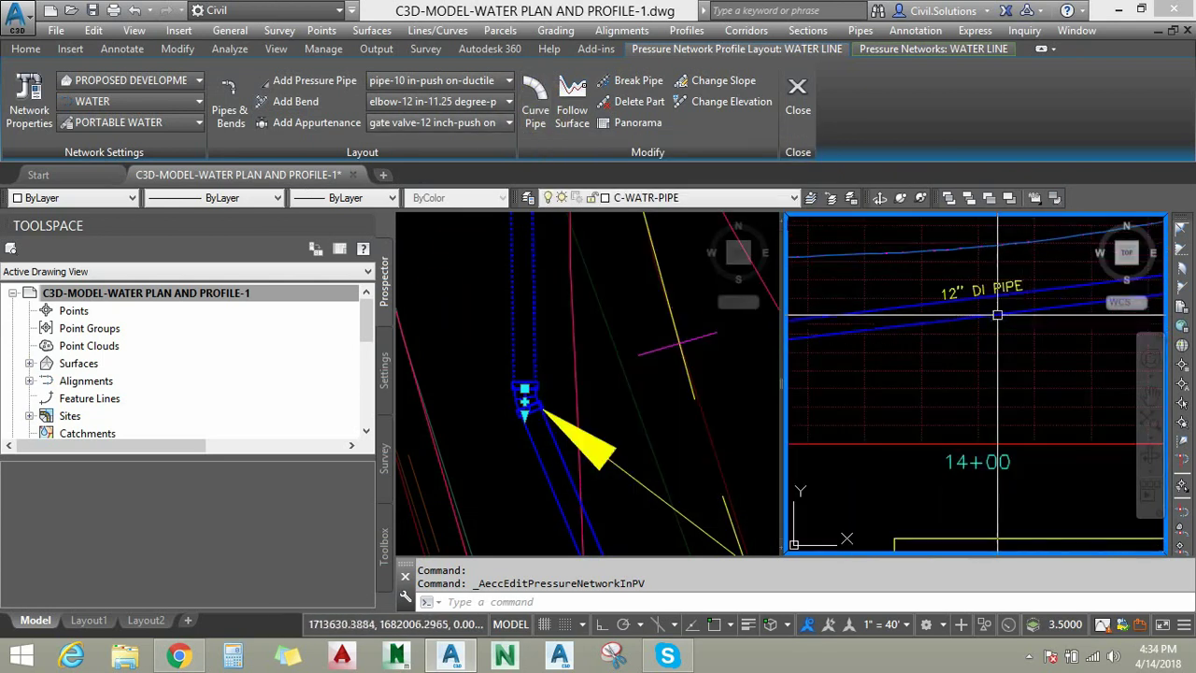
{"action": "scroll", "coordinate": [997, 308], "scroll_direction": "down", "scroll_amount": 3}
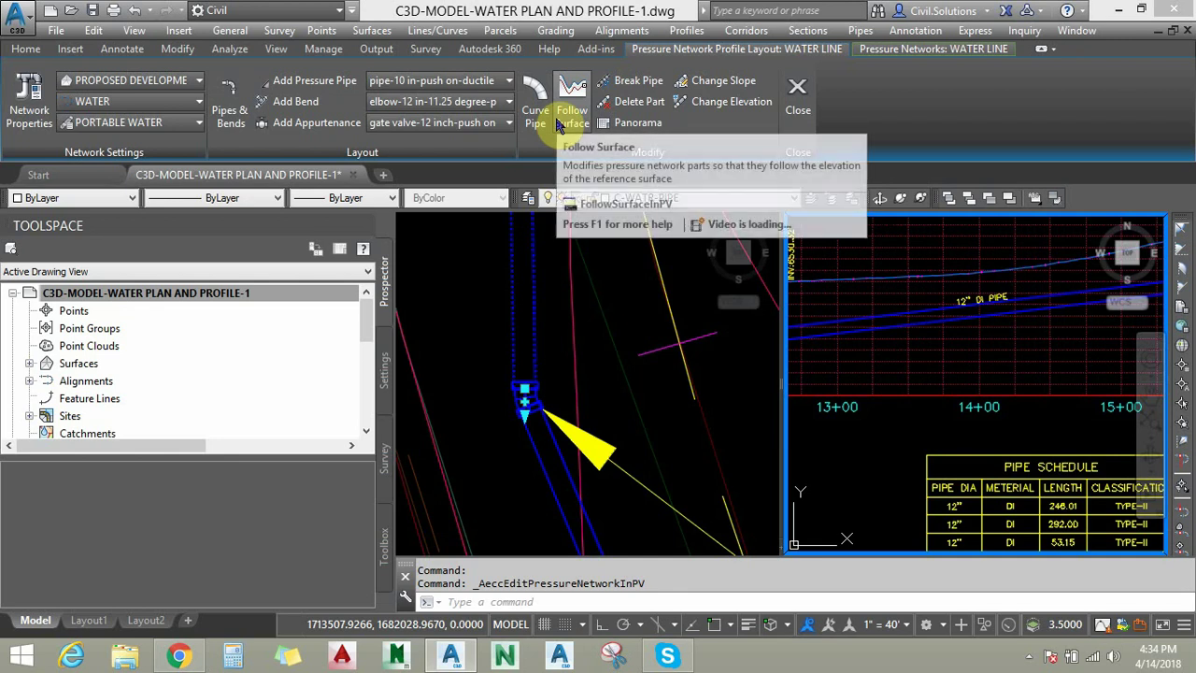
{"action": "left_click", "coordinate": [554, 292]}
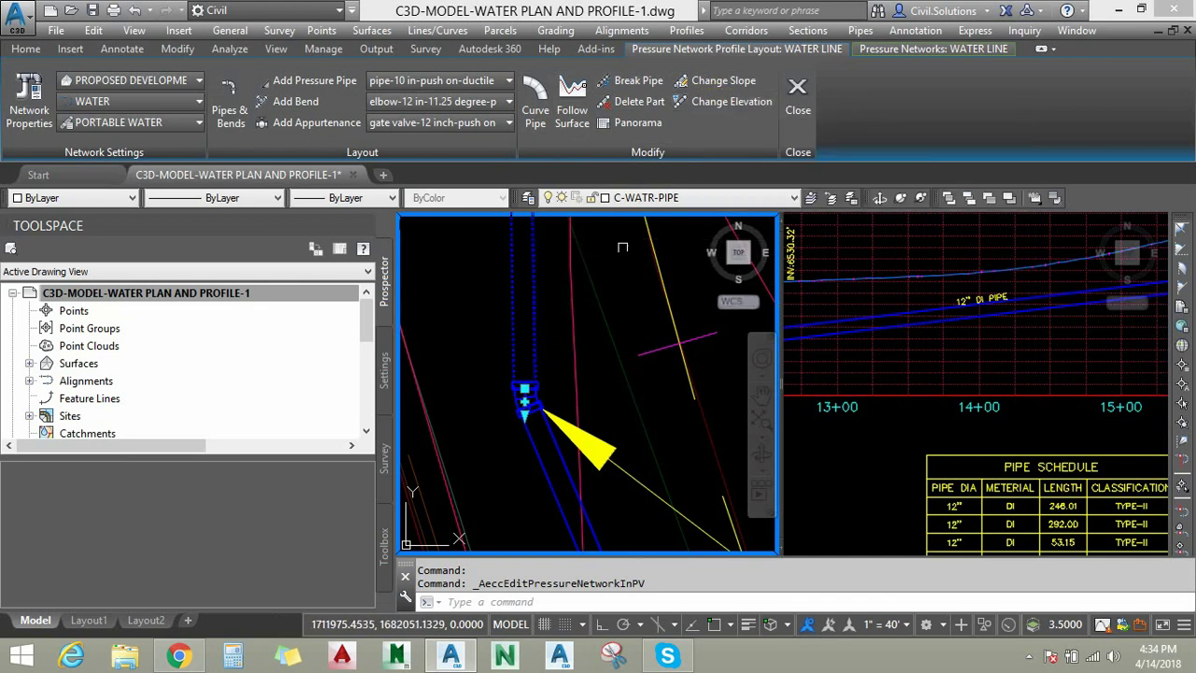
{"action": "middle_click_drag", "start_coordinate": [611, 270], "coordinate": [634, 286]}
{"action": "scroll", "coordinate": [634, 280], "scroll_direction": "down", "scroll_amount": 5}
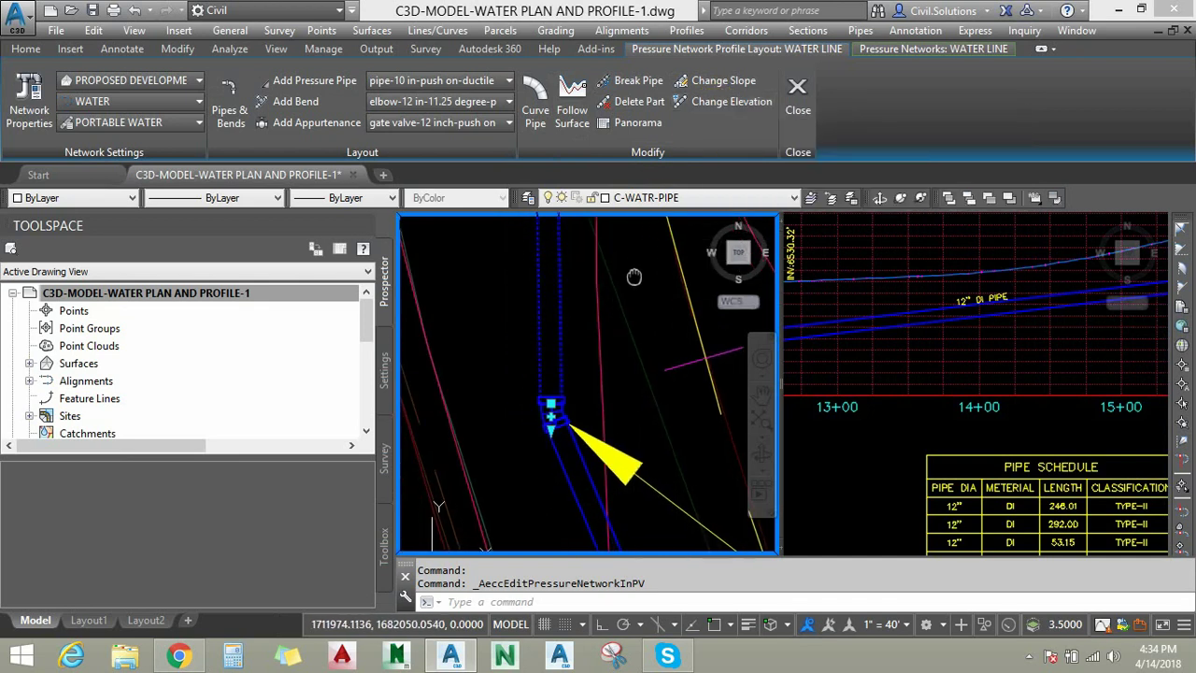
{"action": "key", "text": "Escape"}
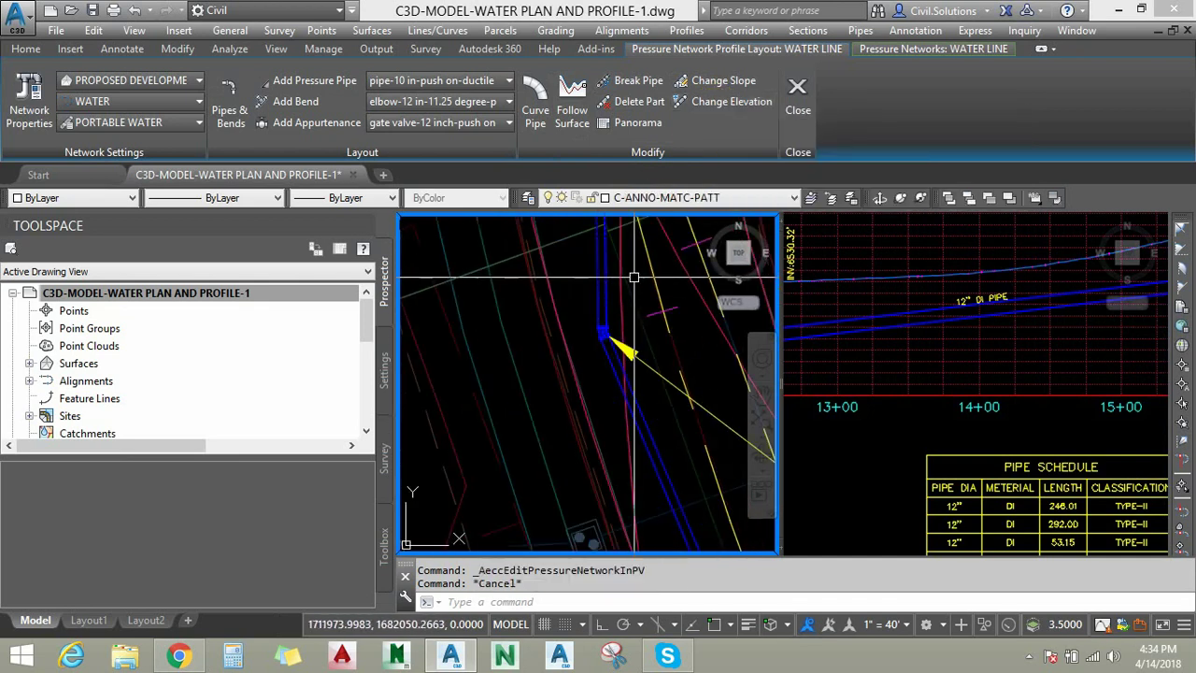
{"action": "middle_click_drag", "start_coordinate": [576, 270], "coordinate": [574, 305]}
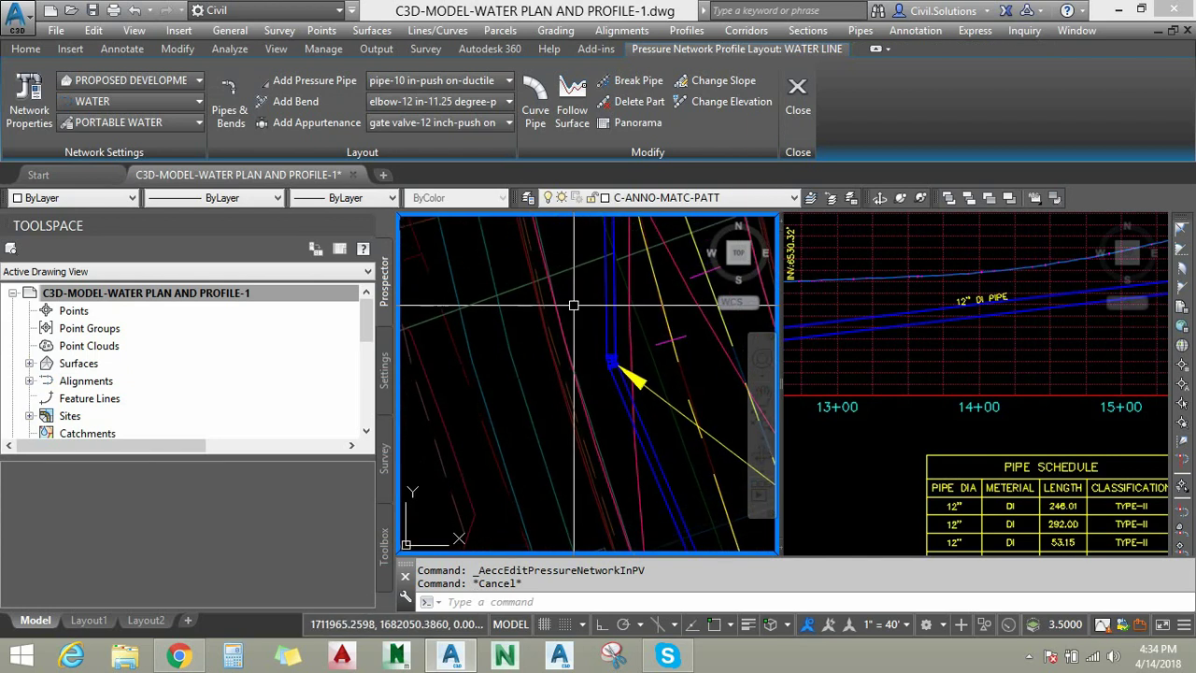